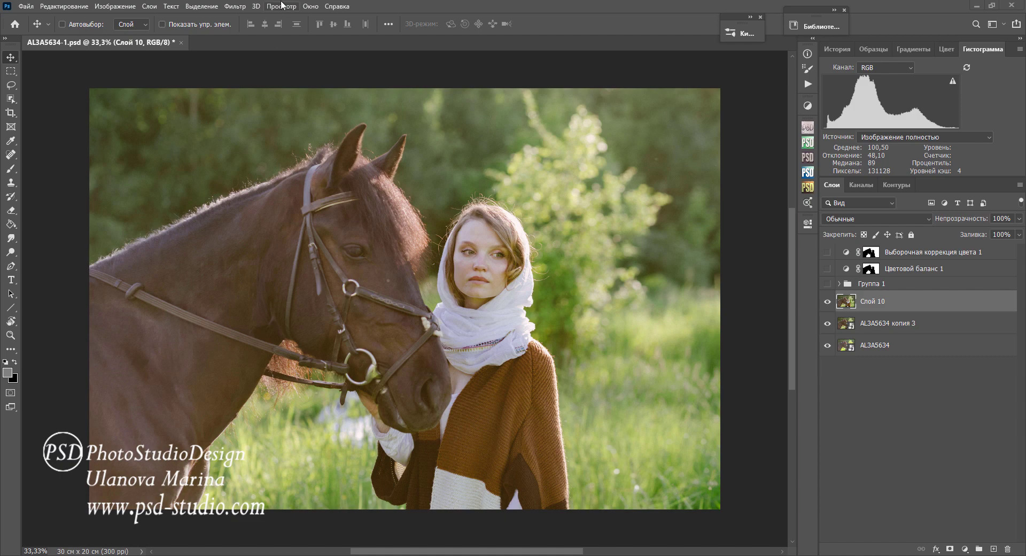
- Apply the Camera Raw Filter with Tint +36, Highlights -49, Contrast 0, Shadows +14, Vibrance -15
{"action": "left_click", "coordinate": [242, 8]}
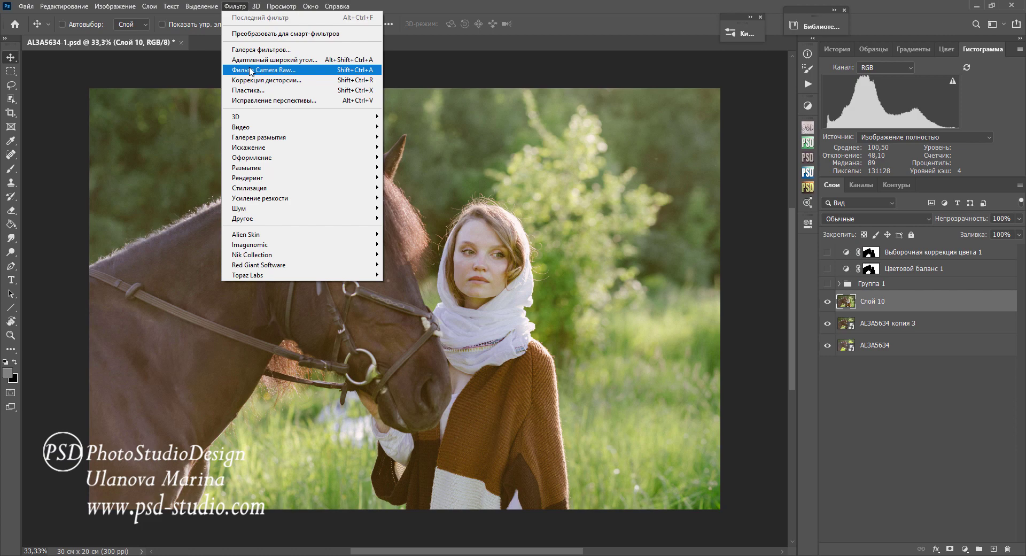
{"action": "left_click", "coordinate": [251, 71]}
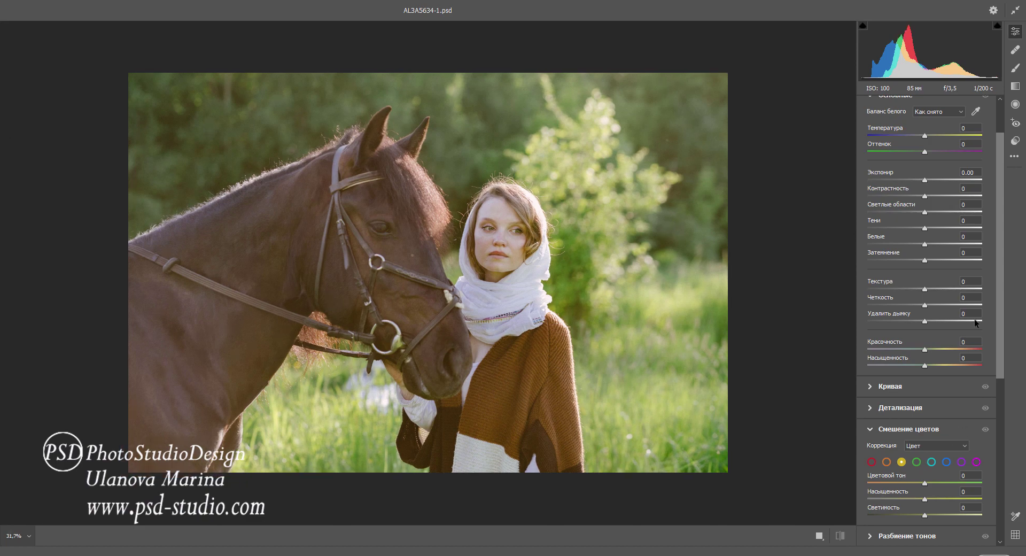
{"action": "mouse_move", "coordinate": [925, 152]}
{"action": "left_mouse_down"}
{"action": "mouse_move", "coordinate": [952, 152]}
{"action": "mouse_move", "coordinate": [899, 132]}
{"action": "mouse_move", "coordinate": [922, 135]}
{"action": "left_mouse_up"}
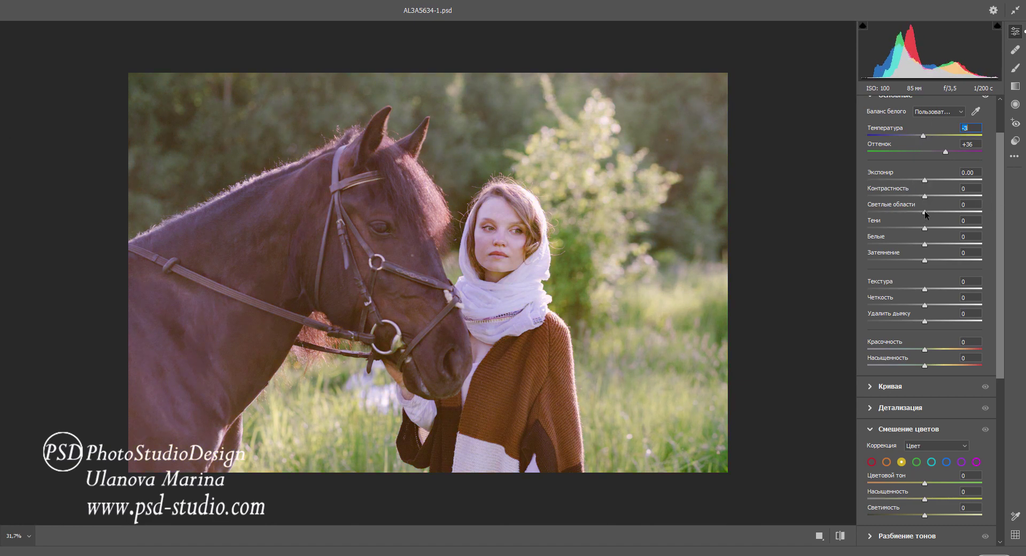
{"action": "mouse_move", "coordinate": [925, 214]}
{"action": "left_mouse_down"}
{"action": "mouse_move", "coordinate": [887, 218]}
{"action": "mouse_move", "coordinate": [940, 224]}
{"action": "mouse_move", "coordinate": [898, 219]}
{"action": "mouse_move", "coordinate": [921, 194]}
{"action": "mouse_move", "coordinate": [898, 202]}
{"action": "left_mouse_up"}
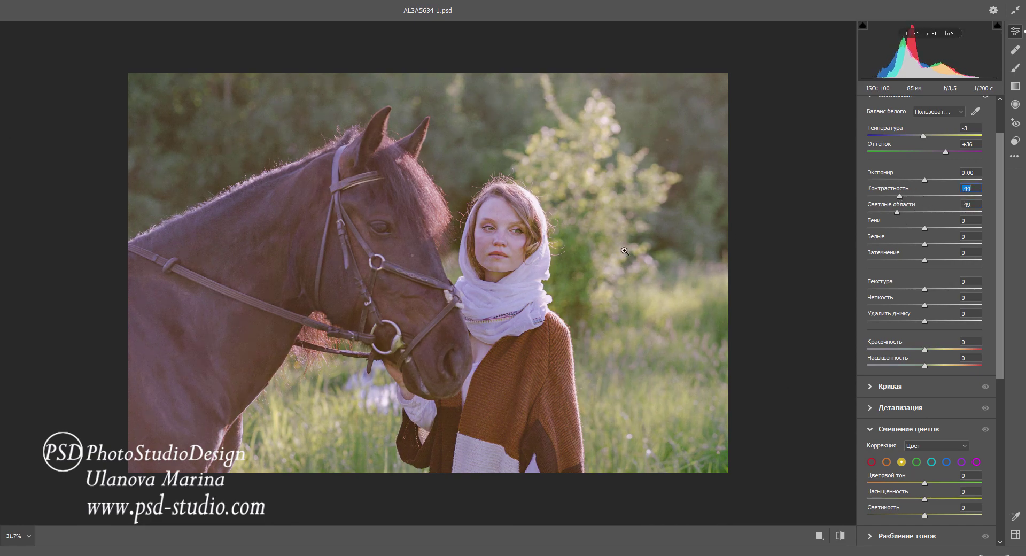
{"action": "left_click_drag", "start_coordinate": [899, 197], "coordinate": [912, 194]}
{"action": "type", "text": "0"}
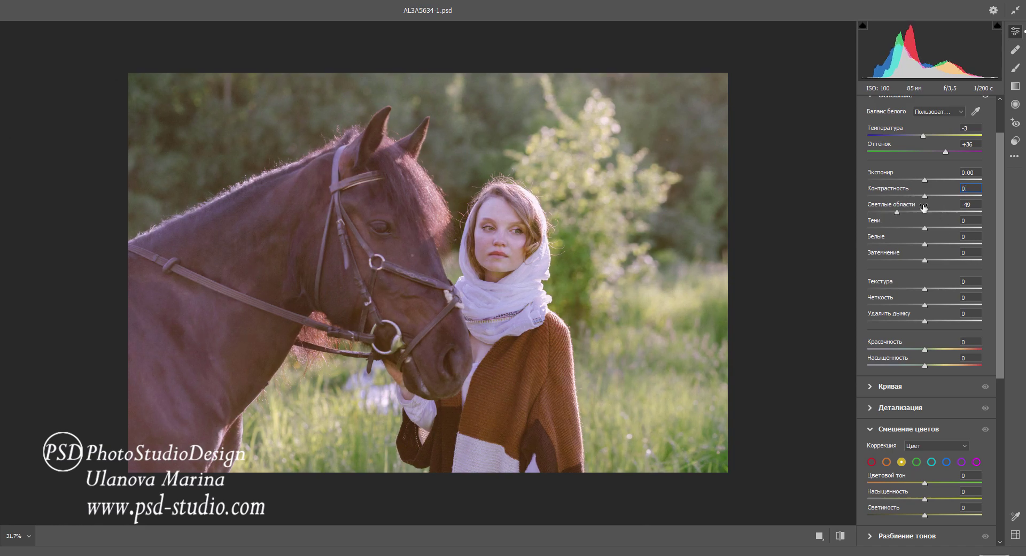
{"action": "mouse_move", "coordinate": [925, 227]}
{"action": "left_mouse_down"}
{"action": "mouse_move", "coordinate": [956, 228]}
{"action": "mouse_move", "coordinate": [933, 230]}
{"action": "left_mouse_up"}
{"action": "mouse_move", "coordinate": [925, 351]}
{"action": "left_mouse_down"}
{"action": "mouse_move", "coordinate": [899, 352]}
{"action": "mouse_move", "coordinate": [915, 351]}
{"action": "left_mouse_up"}
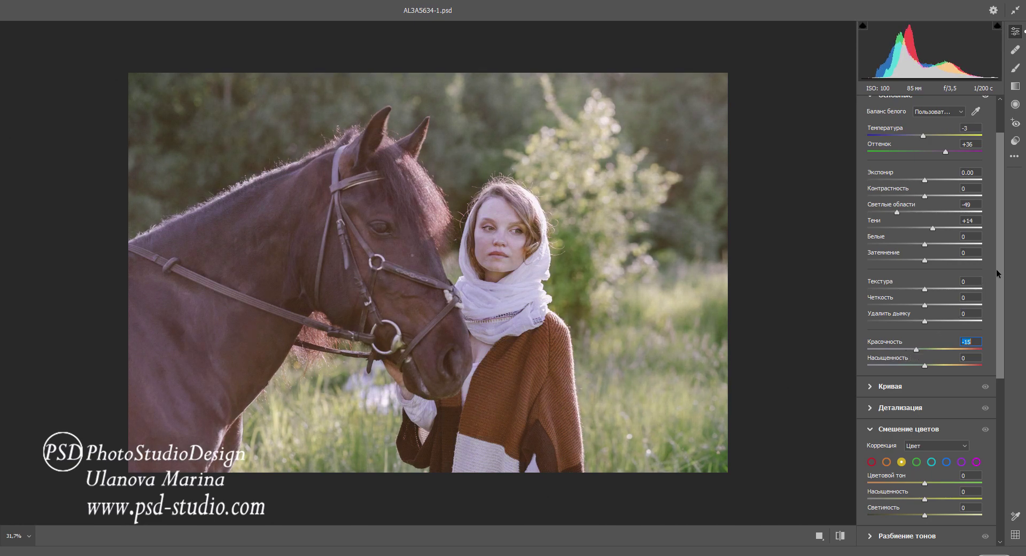
{"action": "left_click_drag", "start_coordinate": [997, 270], "coordinate": [989, 333]}
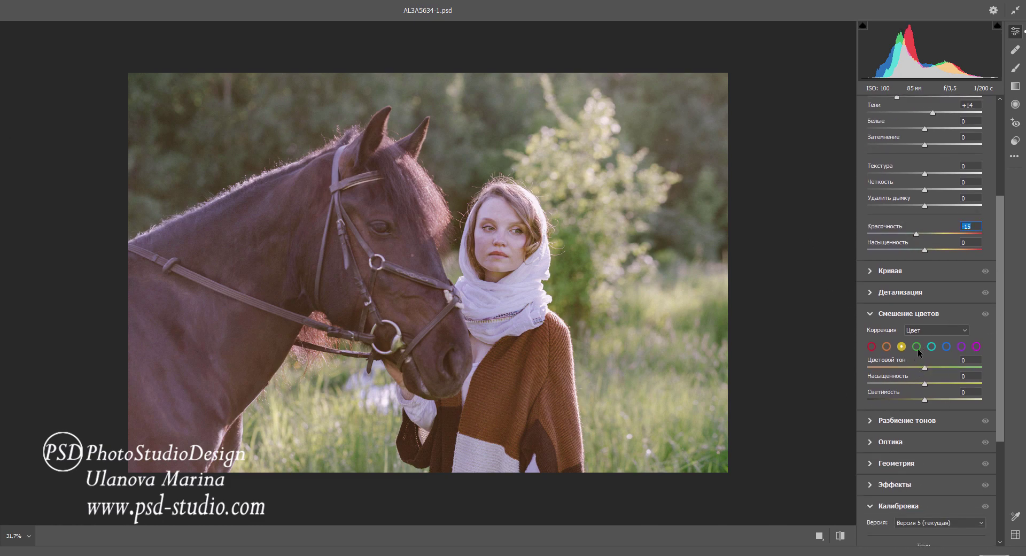
- In the Color Mixer, shift yellows toward orange and greens toward yellow, resetting green luminance
{"action": "mouse_move", "coordinate": [924, 368]}
{"action": "left_mouse_down"}
{"action": "mouse_move", "coordinate": [886, 367]}
{"action": "mouse_move", "coordinate": [902, 384]}
{"action": "mouse_move", "coordinate": [933, 383]}
{"action": "mouse_move", "coordinate": [904, 398]}
{"action": "left_mouse_up"}
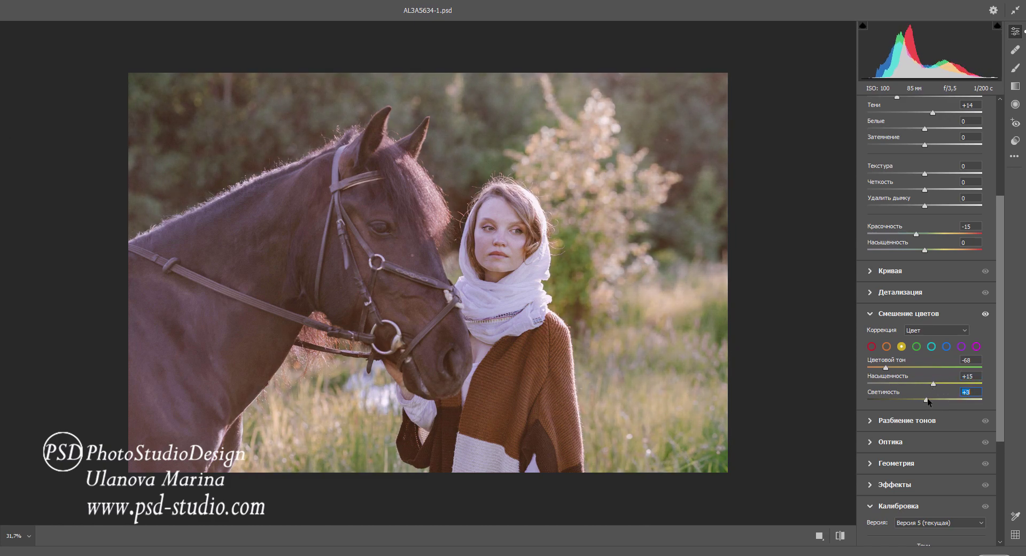
{"action": "left_click", "coordinate": [915, 346]}
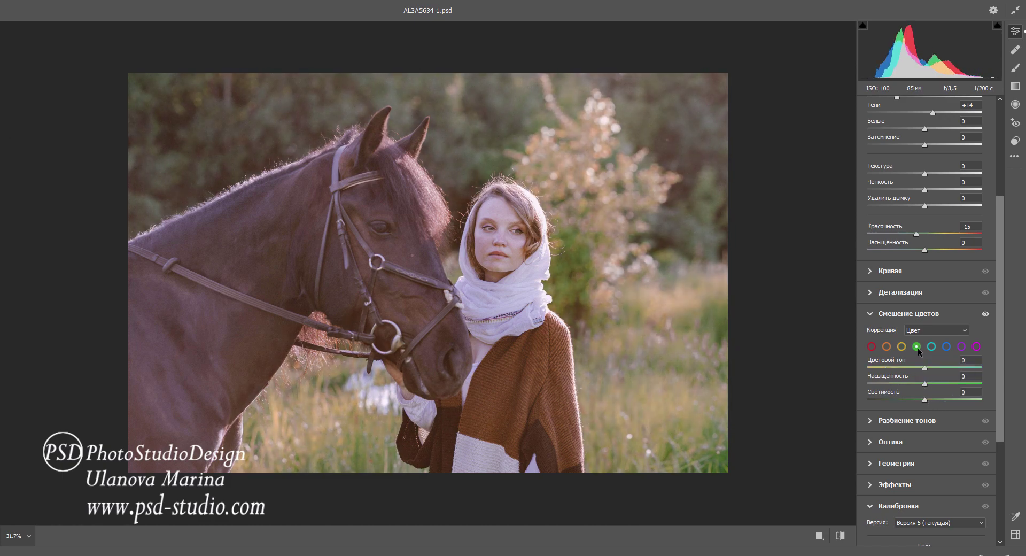
{"action": "mouse_move", "coordinate": [925, 369]}
{"action": "left_mouse_down"}
{"action": "mouse_move", "coordinate": [898, 368]}
{"action": "mouse_move", "coordinate": [933, 387]}
{"action": "mouse_move", "coordinate": [915, 384]}
{"action": "mouse_move", "coordinate": [911, 401]}
{"action": "left_mouse_up"}
{"action": "double_click", "coordinate": [910, 400]}
{"action": "mouse_move", "coordinate": [901, 368]}
{"action": "left_mouse_down"}
{"action": "mouse_move", "coordinate": [916, 376]}
{"action": "mouse_move", "coordinate": [905, 384]}
{"action": "left_mouse_up"}
- Set Calibration to Red Hue -63, Green Hue -33, Blue Hue -49, lowering green and blue saturation
{"action": "scroll", "coordinate": [911, 387], "scroll_direction": "down", "scroll_amount": 5}
{"action": "scroll", "coordinate": [885, 344], "scroll_direction": "down", "scroll_amount": 2}
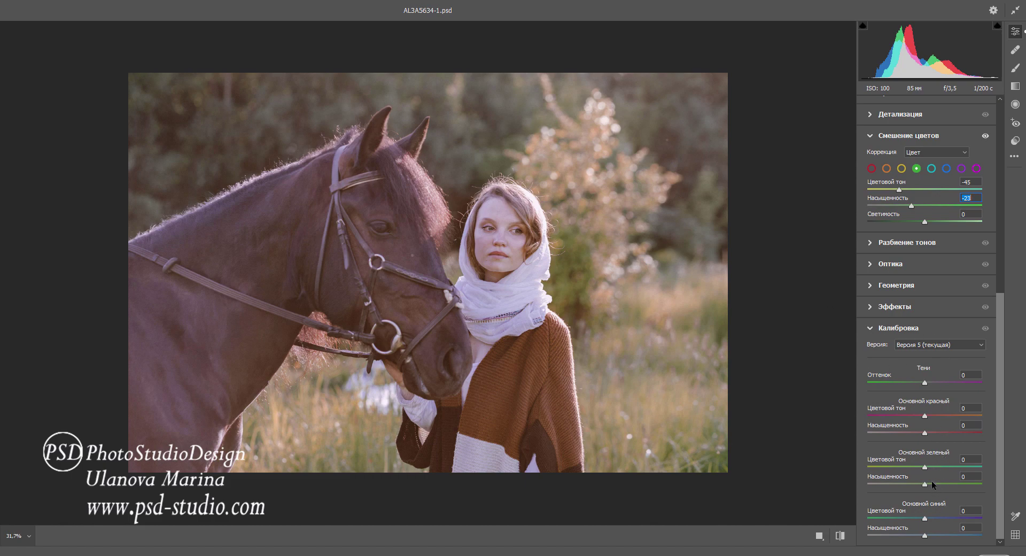
{"action": "mouse_move", "coordinate": [925, 467]}
{"action": "left_mouse_down"}
{"action": "mouse_move", "coordinate": [976, 474]}
{"action": "mouse_move", "coordinate": [914, 471]}
{"action": "left_mouse_up"}
{"action": "left_click_drag", "start_coordinate": [924, 518], "coordinate": [913, 518]}
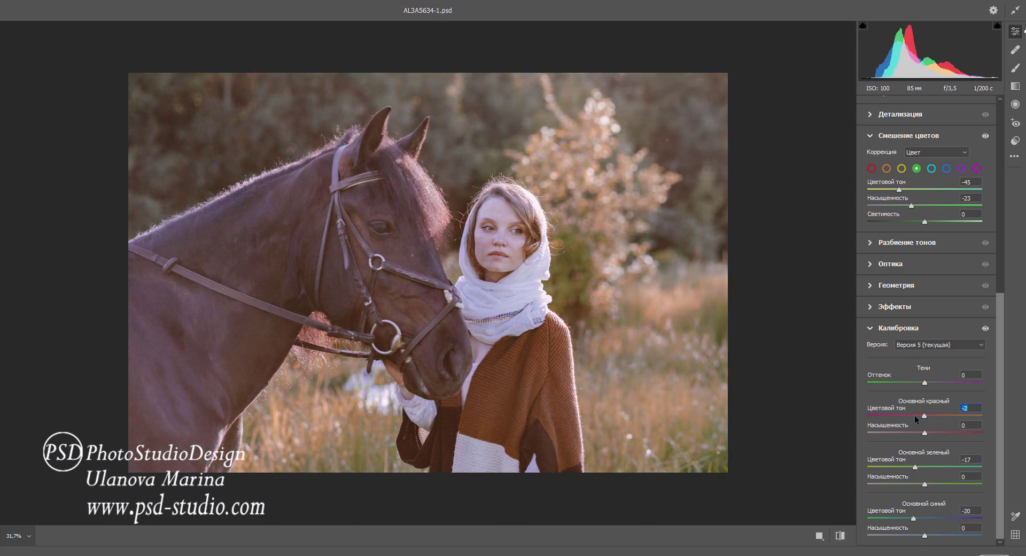
{"action": "left_click_drag", "start_coordinate": [924, 415], "coordinate": [889, 417]}
{"action": "left_click_drag", "start_coordinate": [924, 484], "coordinate": [917, 486]}
{"action": "left_click_drag", "start_coordinate": [924, 536], "coordinate": [902, 519]}
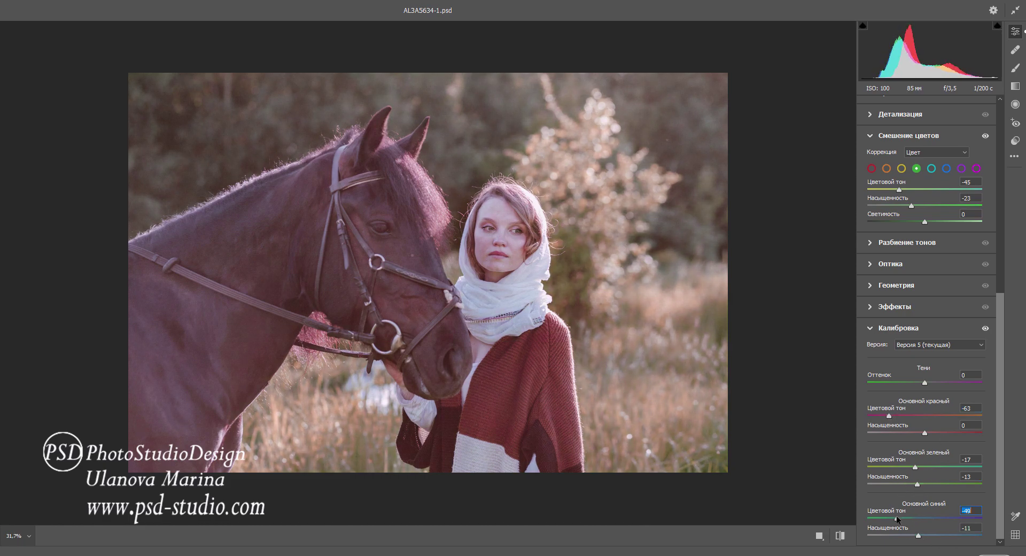
{"action": "left_click", "coordinate": [915, 466]}
{"action": "left_click_drag", "start_coordinate": [915, 467], "coordinate": [905, 466]}
{"action": "scroll", "coordinate": [957, 456], "scroll_direction": "up", "scroll_amount": 1}
{"action": "scroll", "coordinate": [957, 455], "scroll_direction": "up", "scroll_amount": 2}
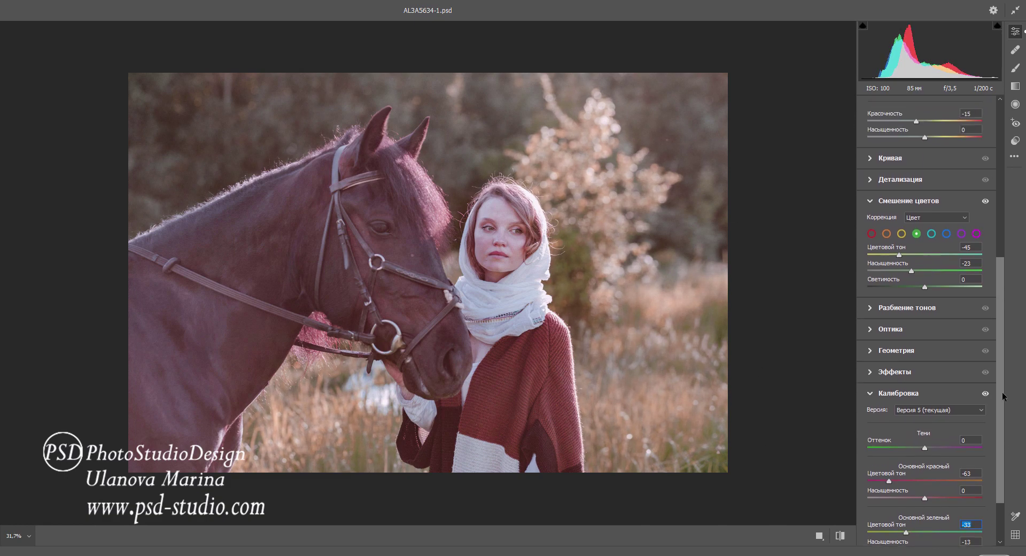
{"action": "scroll", "coordinate": [956, 455], "scroll_direction": "up", "scroll_amount": 1}
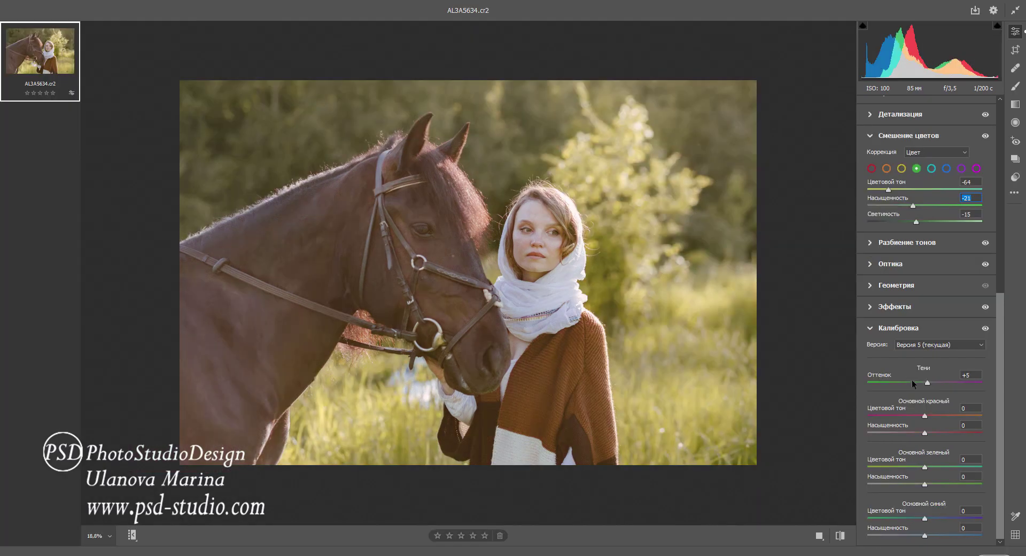
- Set Calibration to Red Hue -100, Green Hue +100, Blue Hue -100, with lower blue saturation and slightly green shadows
{"action": "mouse_move", "coordinate": [927, 383]}
{"action": "left_mouse_down"}
{"action": "mouse_move", "coordinate": [967, 383]}
{"action": "mouse_move", "coordinate": [870, 384]}
{"action": "left_mouse_up"}
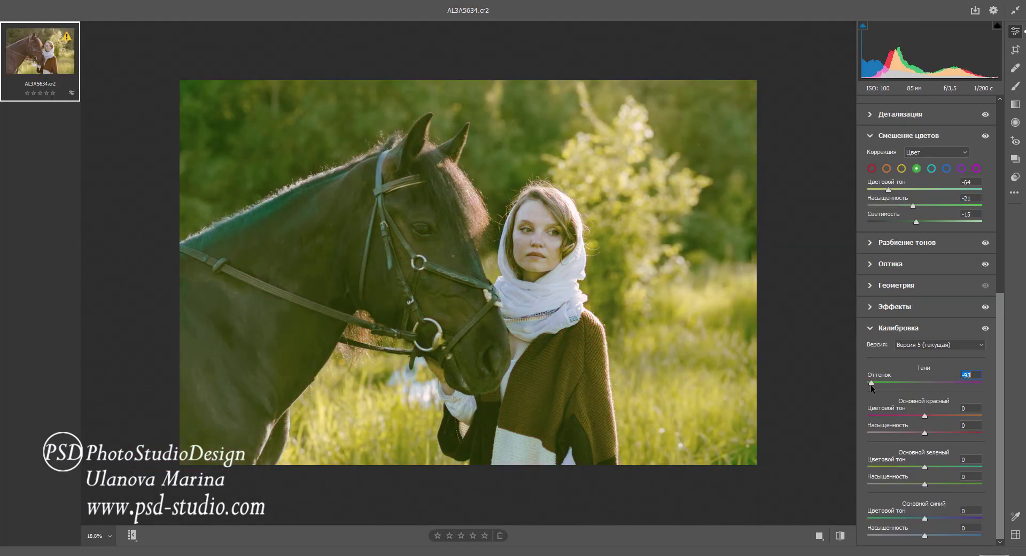
{"action": "double_click", "coordinate": [912, 384]}
{"action": "left_click_drag", "start_coordinate": [924, 416], "coordinate": [872, 416]}
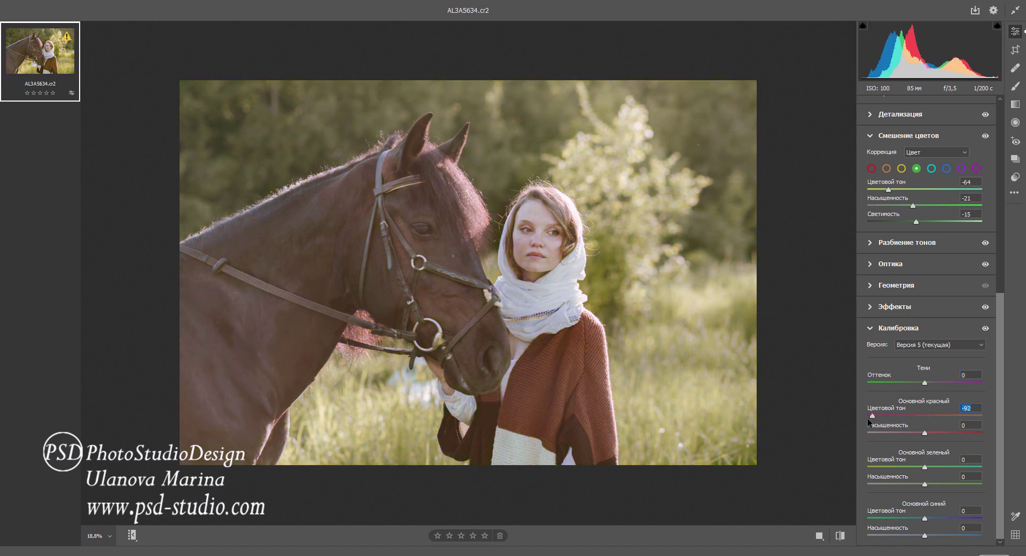
{"action": "left_click_drag", "start_coordinate": [872, 420], "coordinate": [861, 420]}
{"action": "left_click_drag", "start_coordinate": [924, 467], "coordinate": [982, 467]}
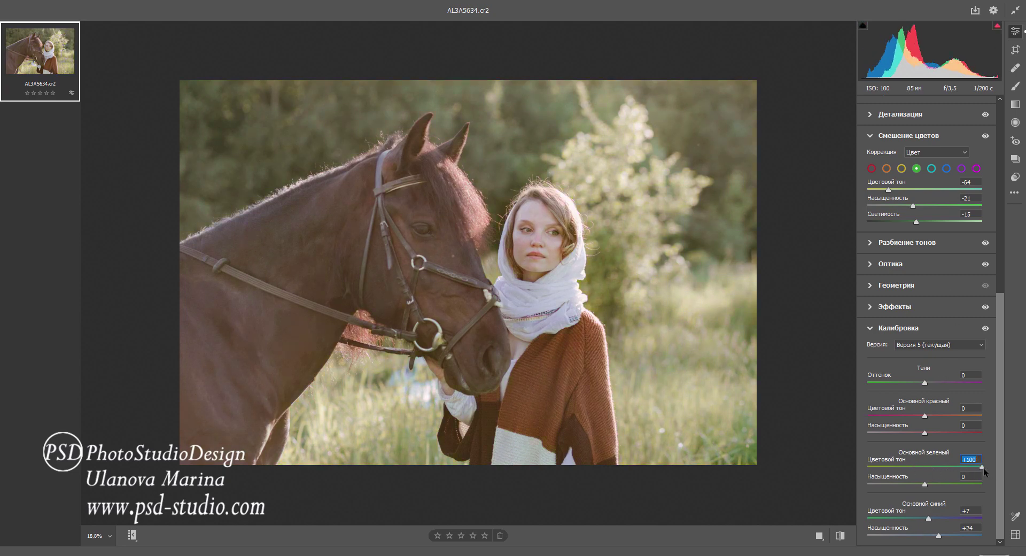
{"action": "left_click_drag", "start_coordinate": [928, 518], "coordinate": [862, 523]}
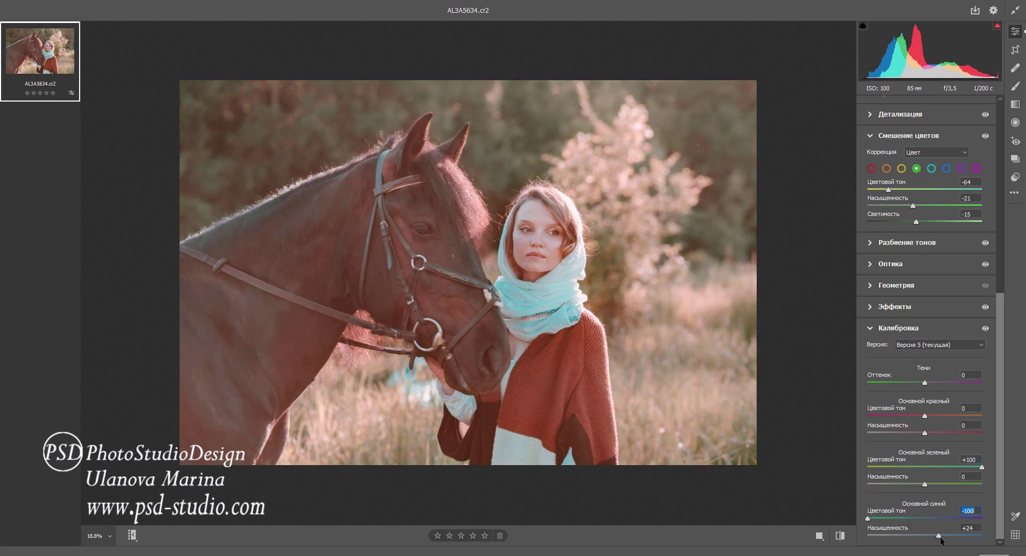
{"action": "left_click_drag", "start_coordinate": [939, 536], "coordinate": [917, 535]}
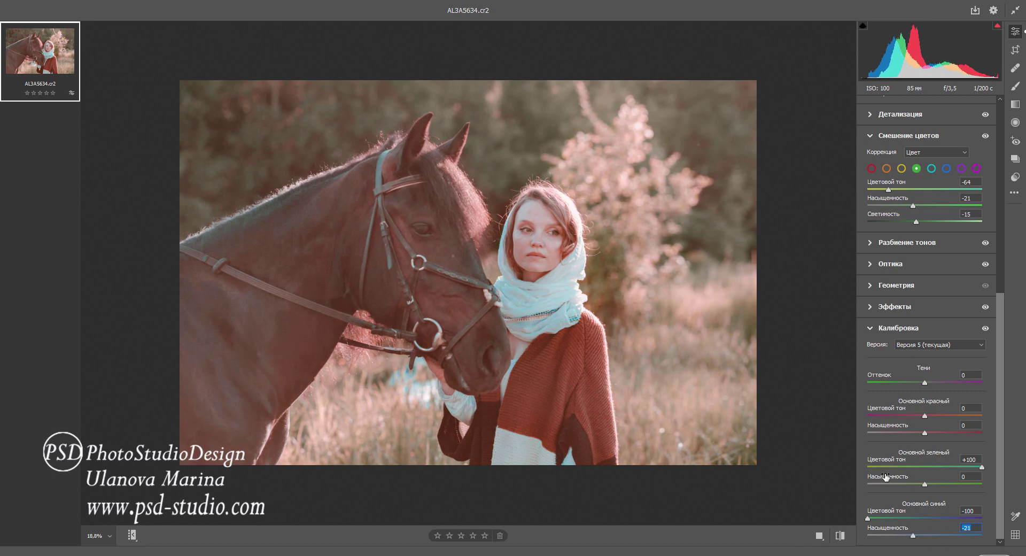
{"action": "left_click_drag", "start_coordinate": [924, 382], "coordinate": [913, 383]}
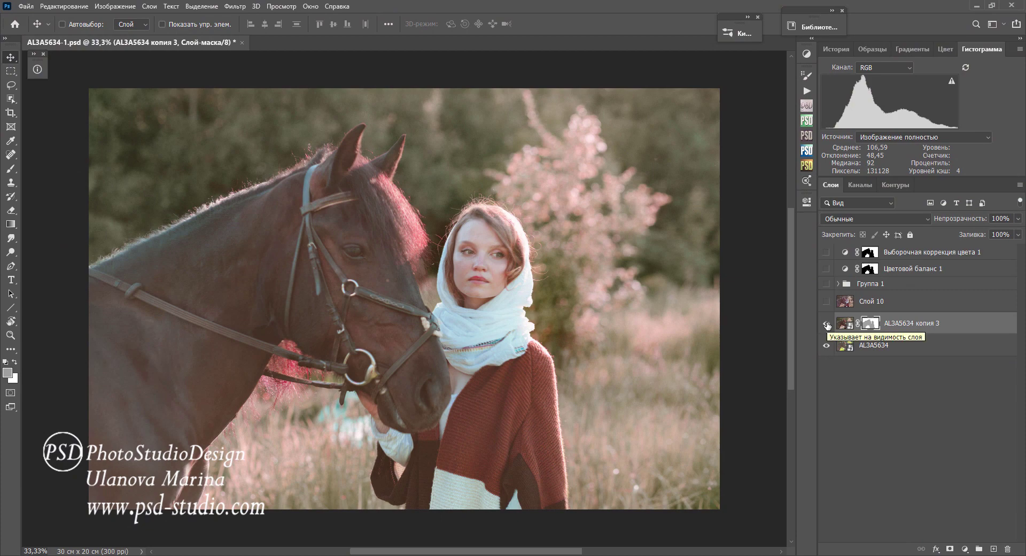
{"action": "left_click", "coordinate": [826, 323]}
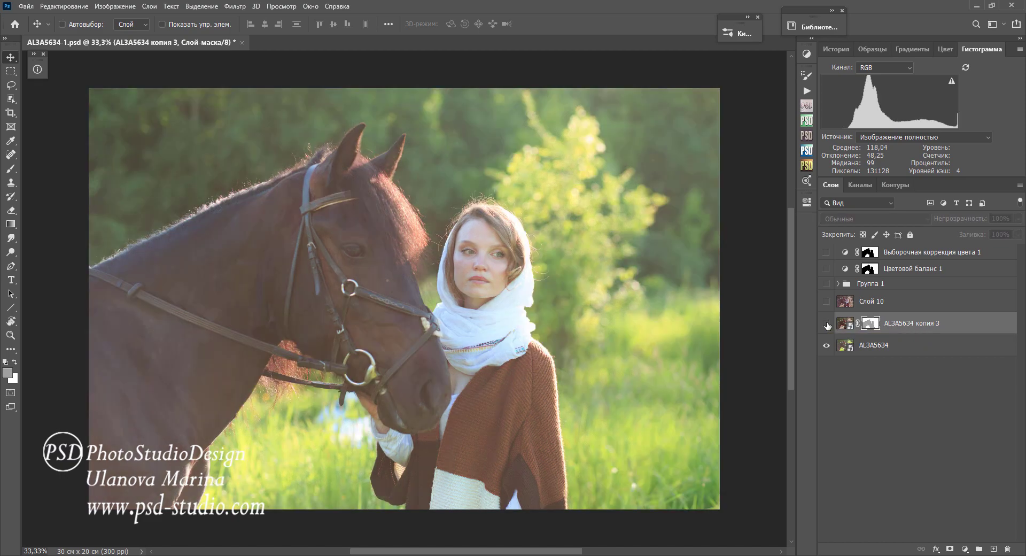
{"action": "left_click", "coordinate": [826, 324]}
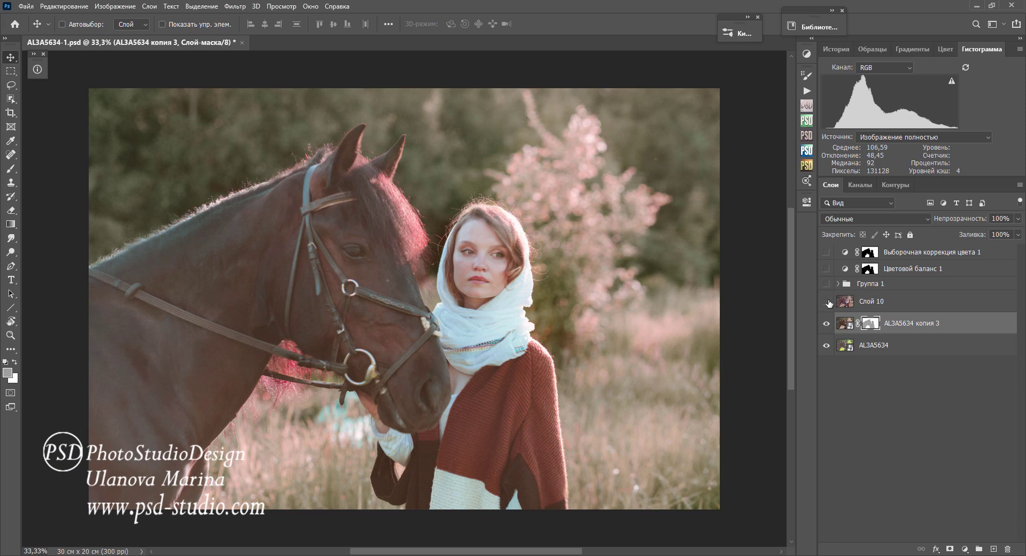
{"action": "left_click", "coordinate": [827, 324]}
{"action": "left_click", "coordinate": [827, 323]}
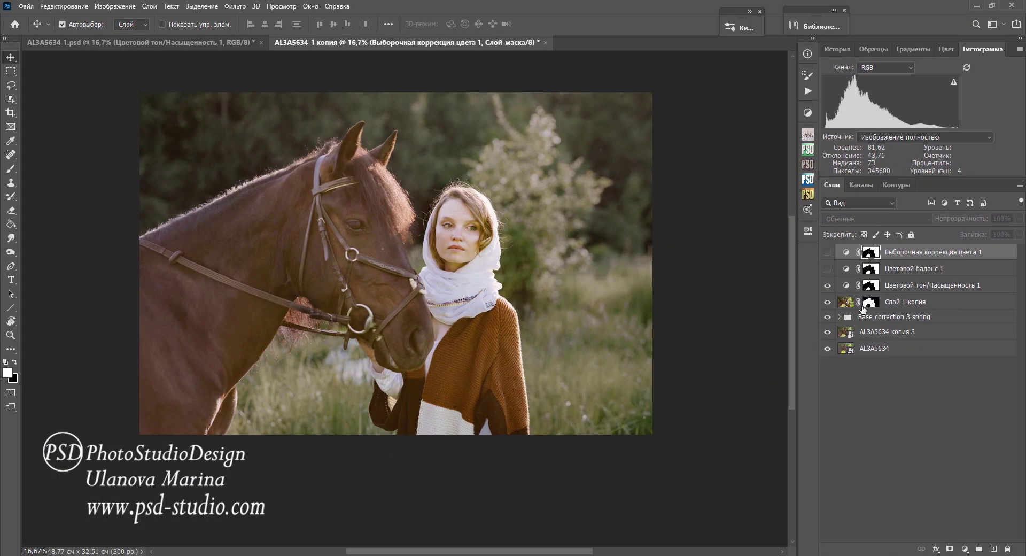
- Toggle the Hue/Saturation adjustment to compare, then select its layer mask
{"action": "left_click", "coordinate": [828, 286]}
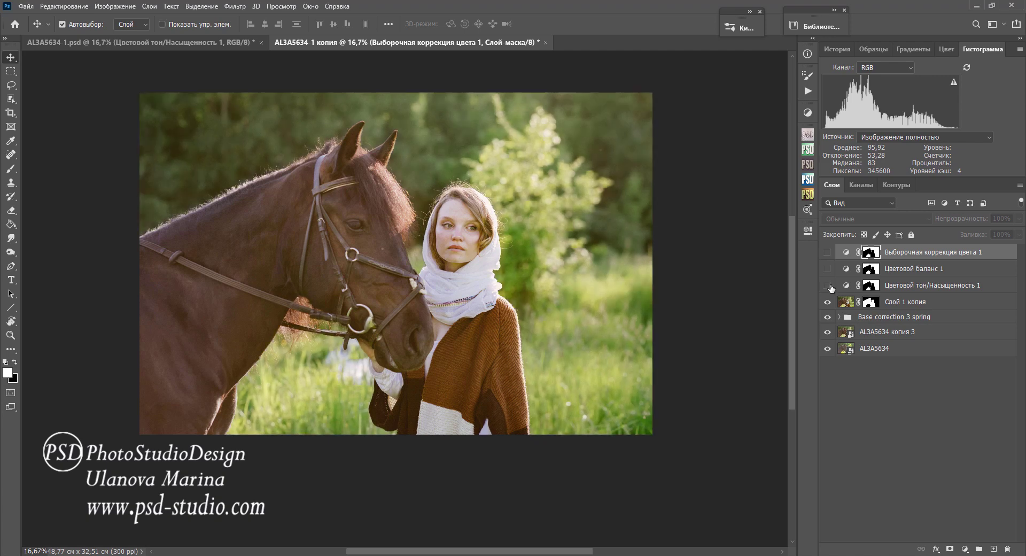
{"action": "left_click", "coordinate": [827, 286]}
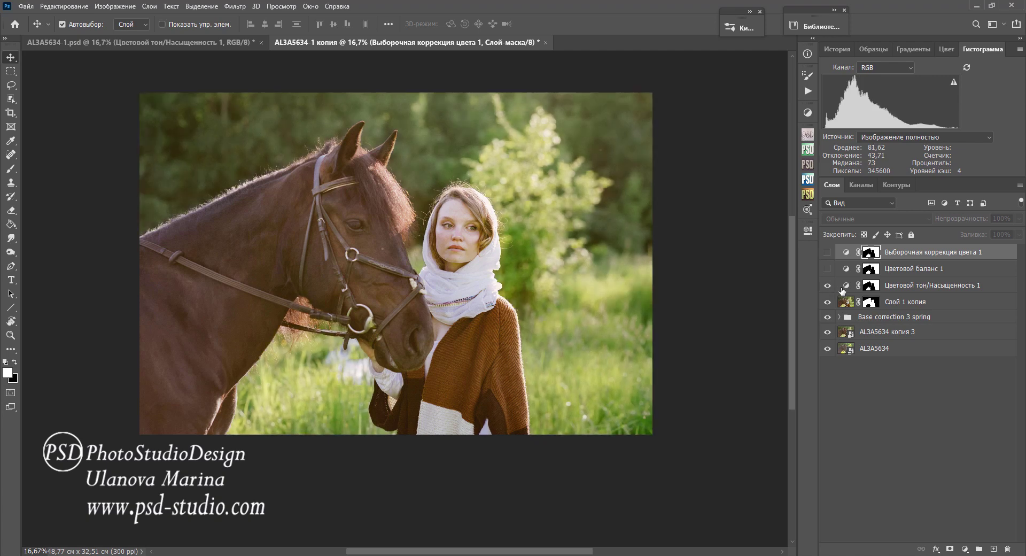
{"action": "left_click", "coordinate": [871, 286]}
- Paint the mask with a 700 px brush over the bushes and along the scarf edge
{"action": "key", "text": "b"}
{"action": "key", "text": "x"}
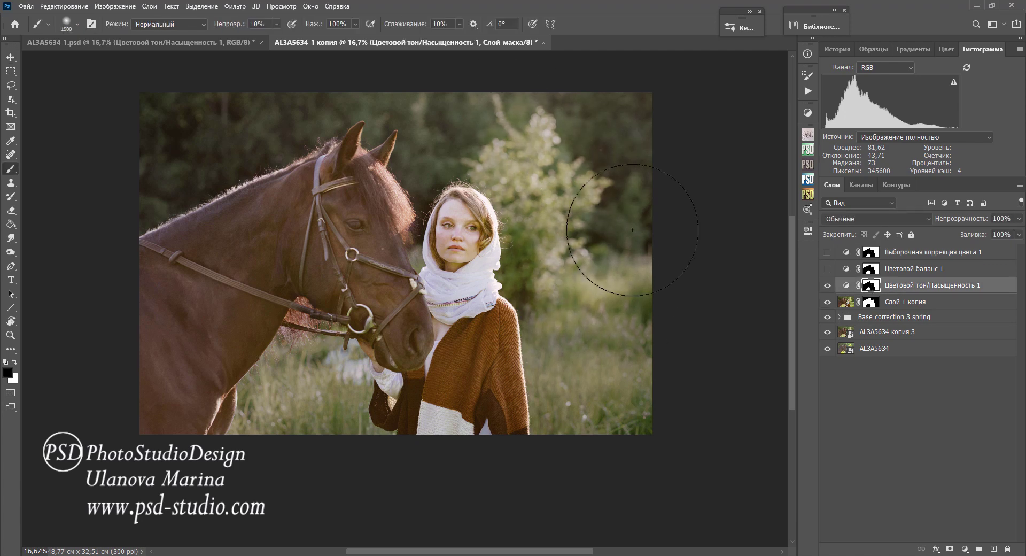
{"action": "key", "text": "bracketleft"}
{"action": "key", "text": "bracketleft"}
{"action": "key", "text": "bracketleft"}
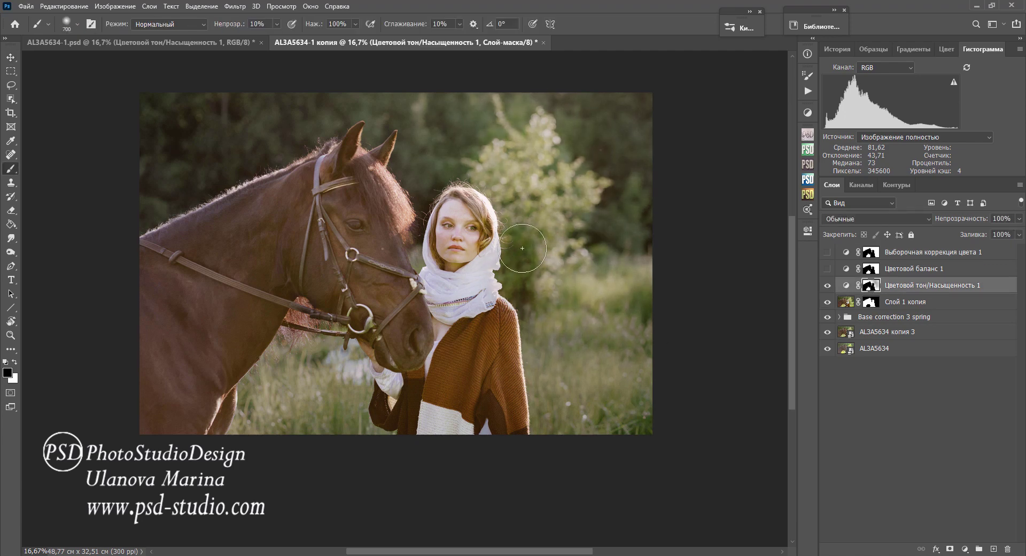
{"action": "key", "text": "0"}
{"action": "key", "text": "x"}
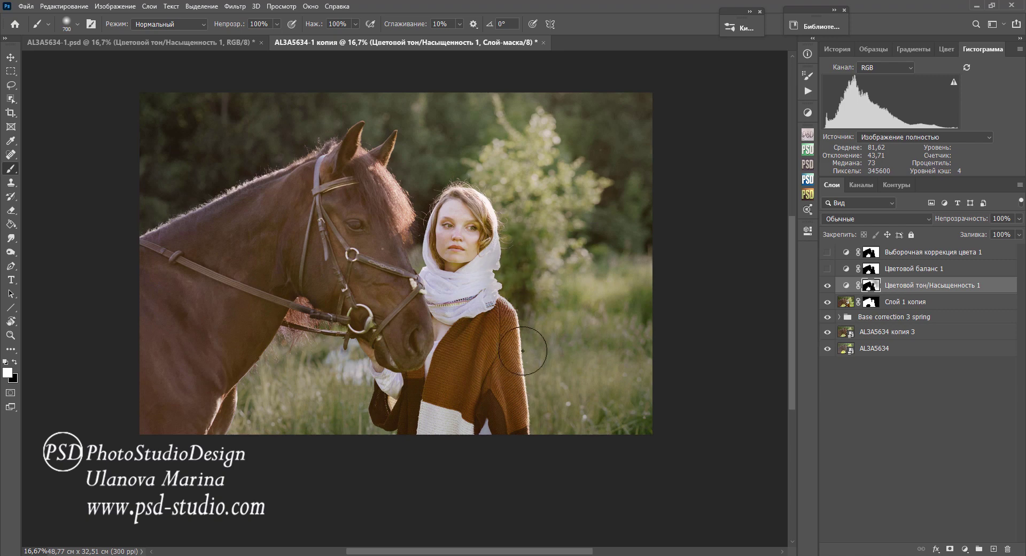
{"action": "left_click", "coordinate": [521, 149]}
{"action": "key", "text": "1"}
{"action": "key", "text": "x"}
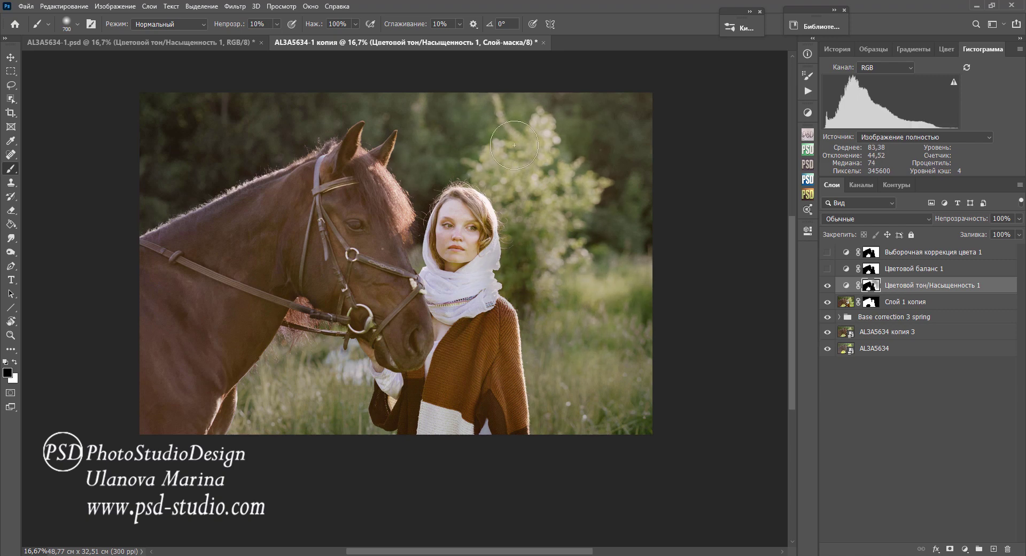
{"action": "left_click", "coordinate": [496, 264]}
{"action": "key", "text": "v"}
{"action": "left_click", "coordinate": [964, 549]}
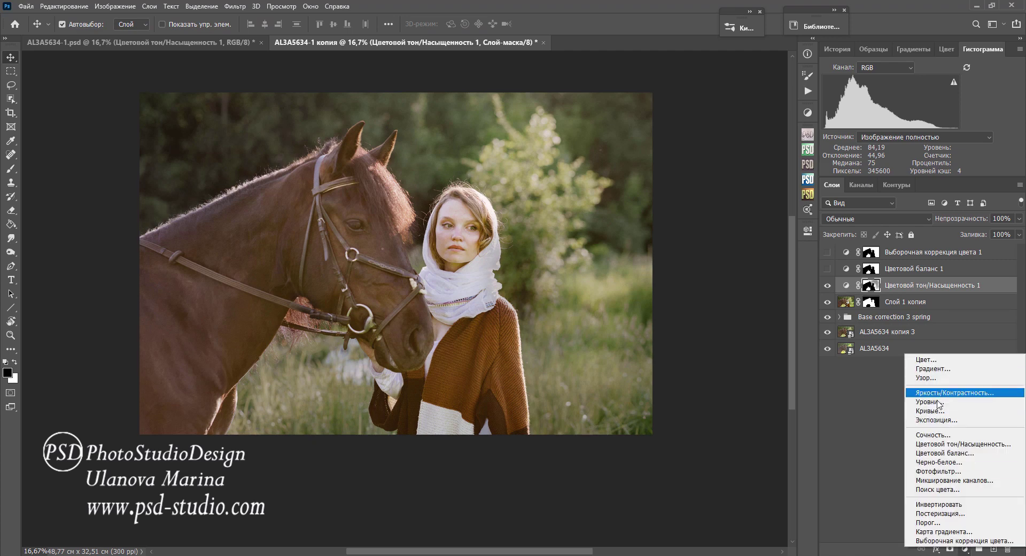
- Add a Curves adjustment layer and copy the face mask from Слой 1 копия onto Кривые 1
{"action": "left_click", "coordinate": [936, 412]}
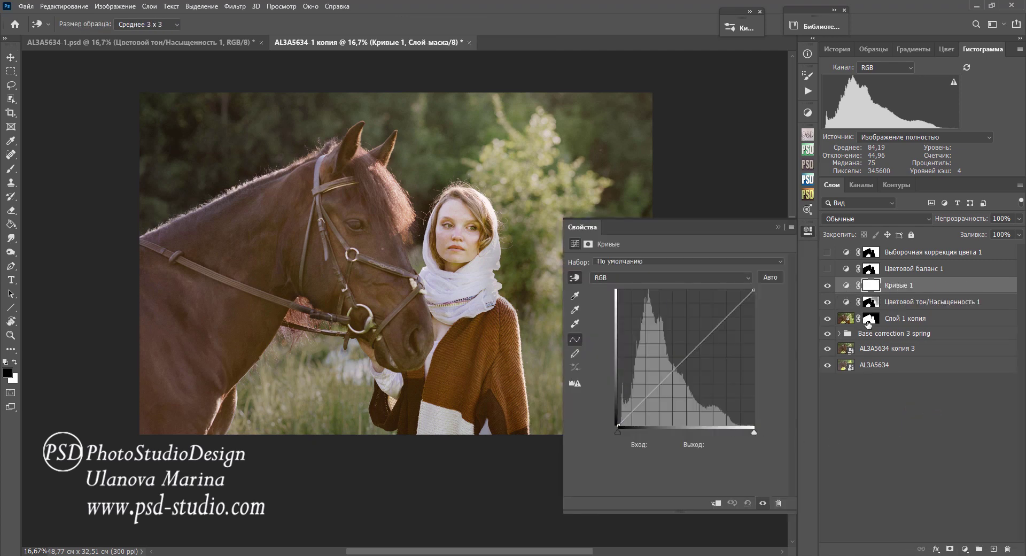
{"action": "left_click_drag", "start_coordinate": [870, 319], "coordinate": [871, 285]}
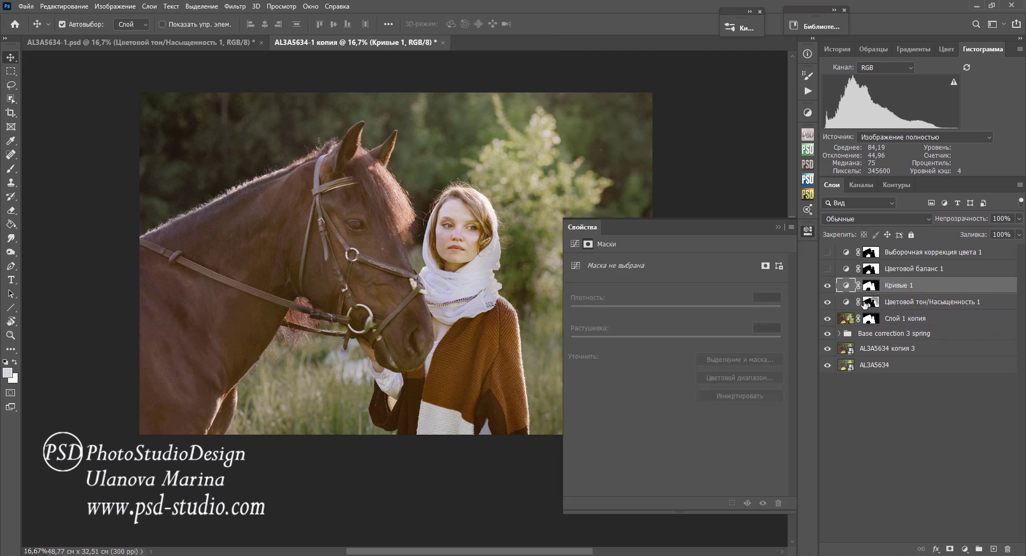
{"action": "left_click", "coordinate": [571, 243]}
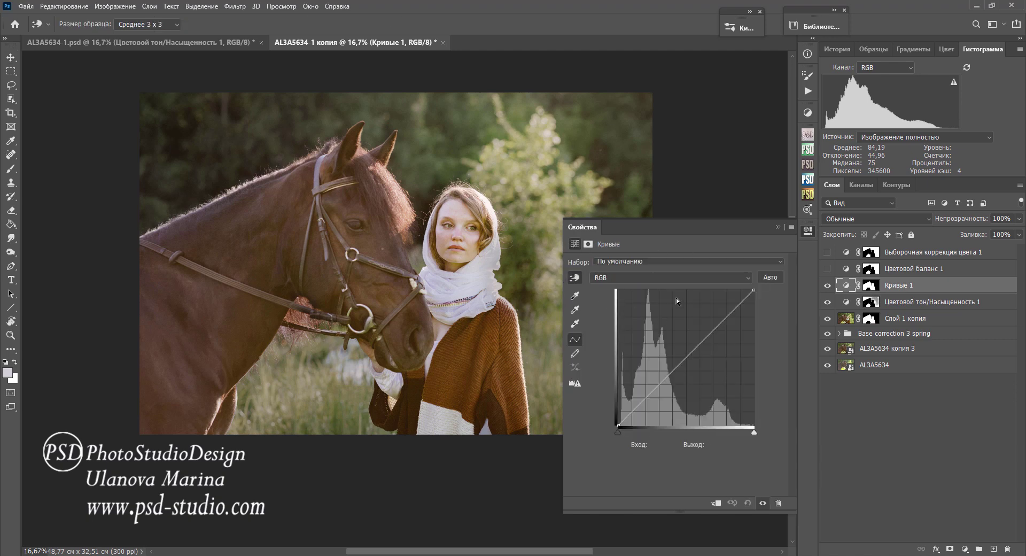
- Shape a gentle S-curve (58→50, 167→174) and toggle the layer to compare
{"action": "left_click", "coordinate": [651, 393]}
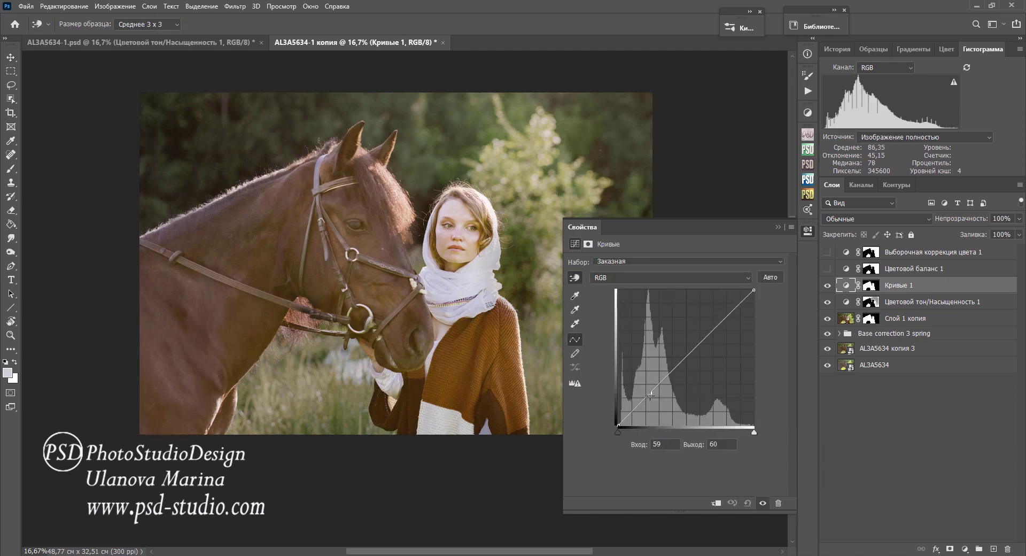
{"action": "left_click_drag", "start_coordinate": [650, 394], "coordinate": [650, 397]}
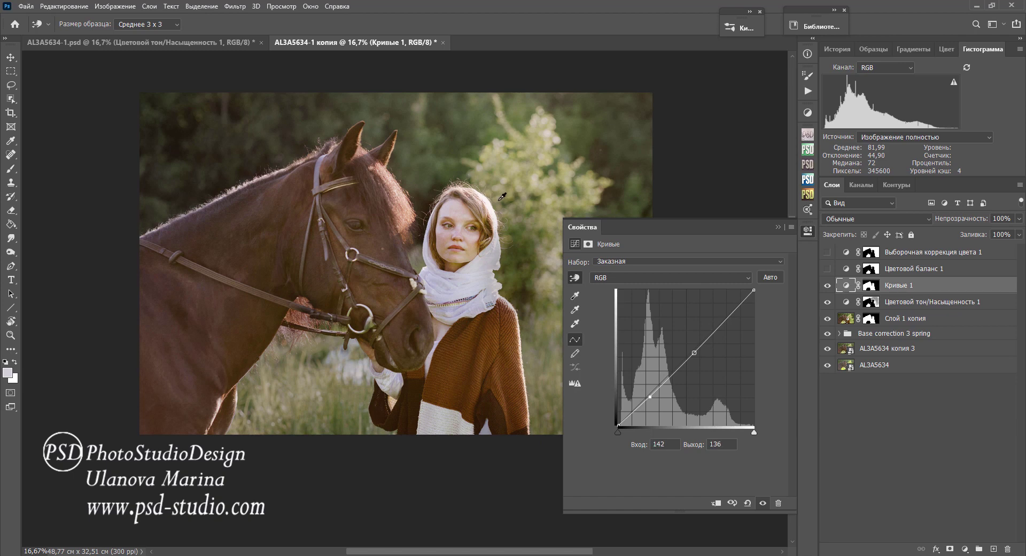
{"action": "left_click", "coordinate": [707, 329]}
{"action": "left_click_drag", "start_coordinate": [707, 330], "coordinate": [707, 332]}
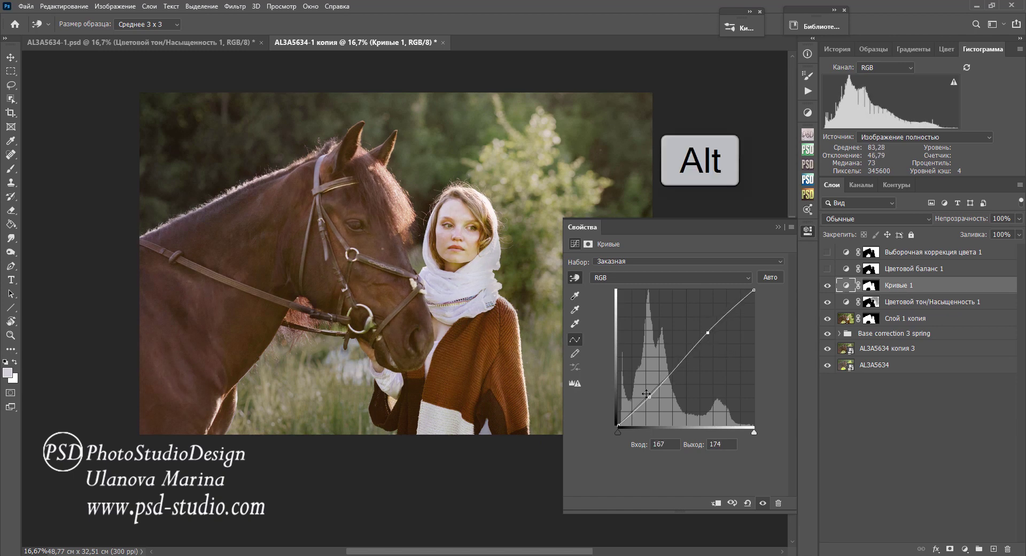
{"action": "left_click_drag", "start_coordinate": [647, 394], "coordinate": [649, 398]}
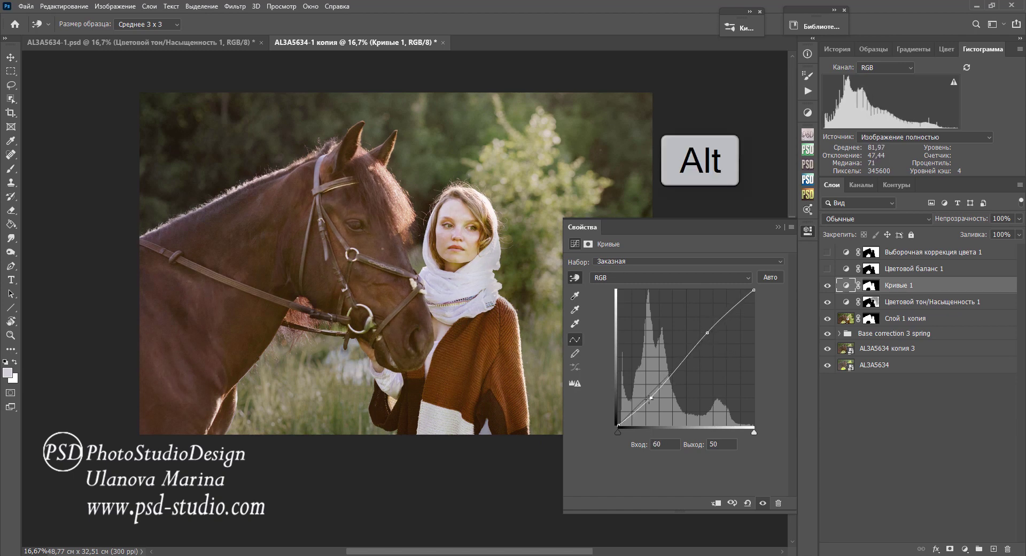
{"action": "left_click", "coordinate": [777, 227]}
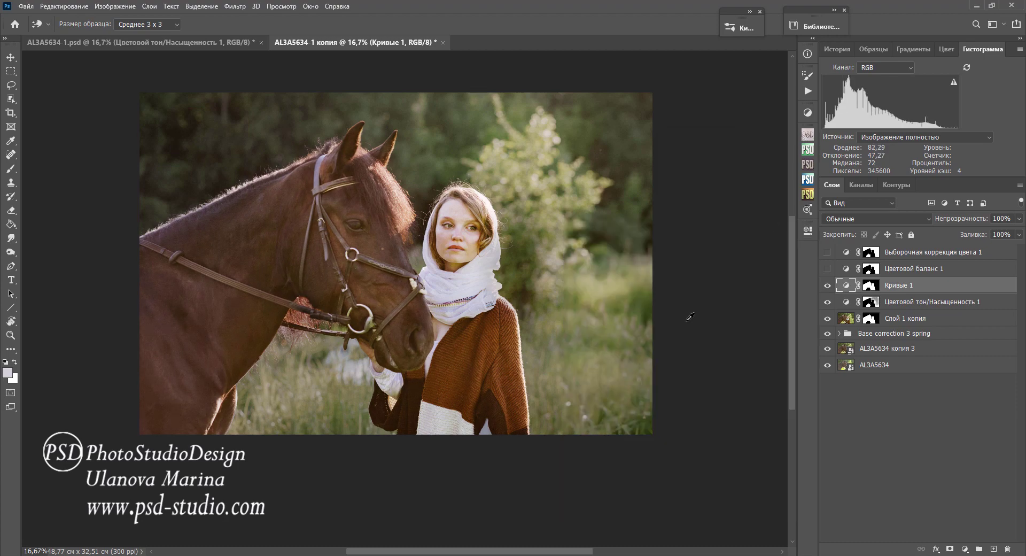
{"action": "left_click", "coordinate": [828, 287]}
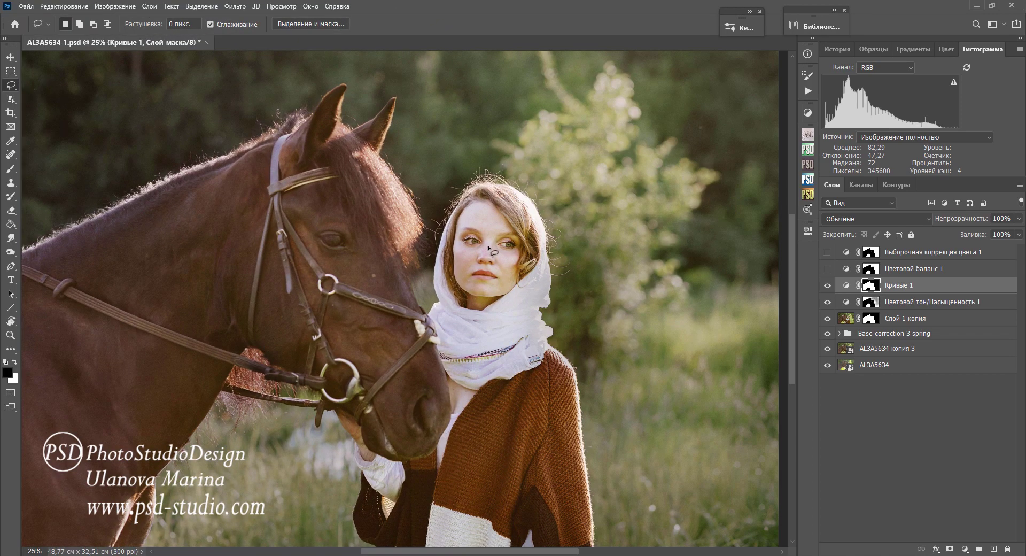
- Lasso the face and headscarf and stamp all visible layers into Слой 1
{"action": "left_click_drag", "start_coordinate": [483, 202], "coordinate": [521, 201]}
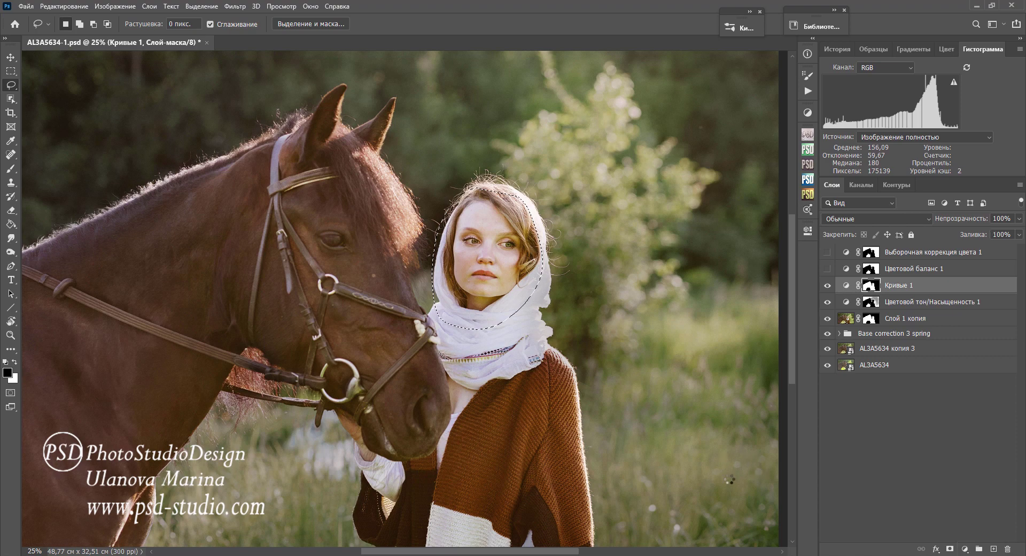
{"action": "key", "text": "ctrl+shift+alt+e"}
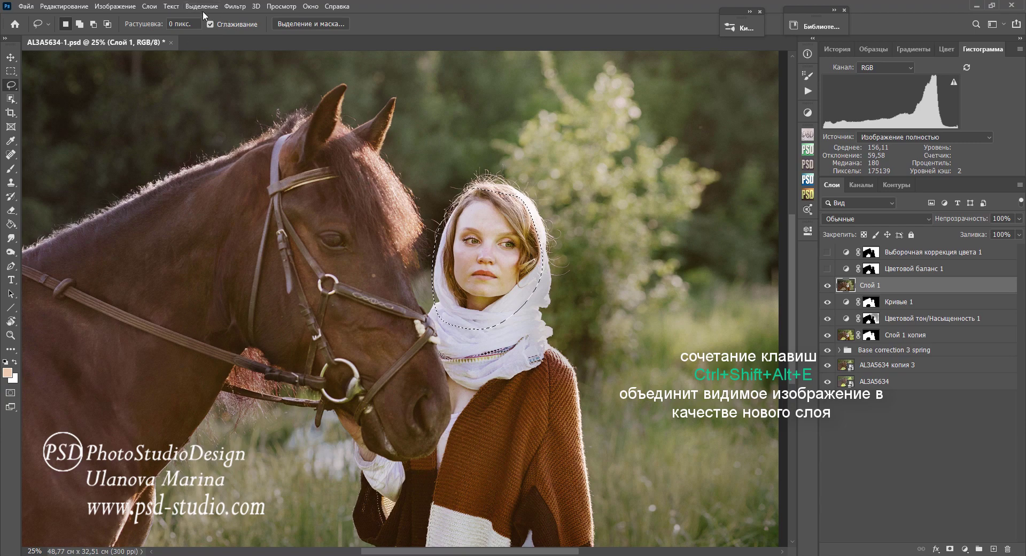
{"action": "left_click", "coordinate": [231, 10]}
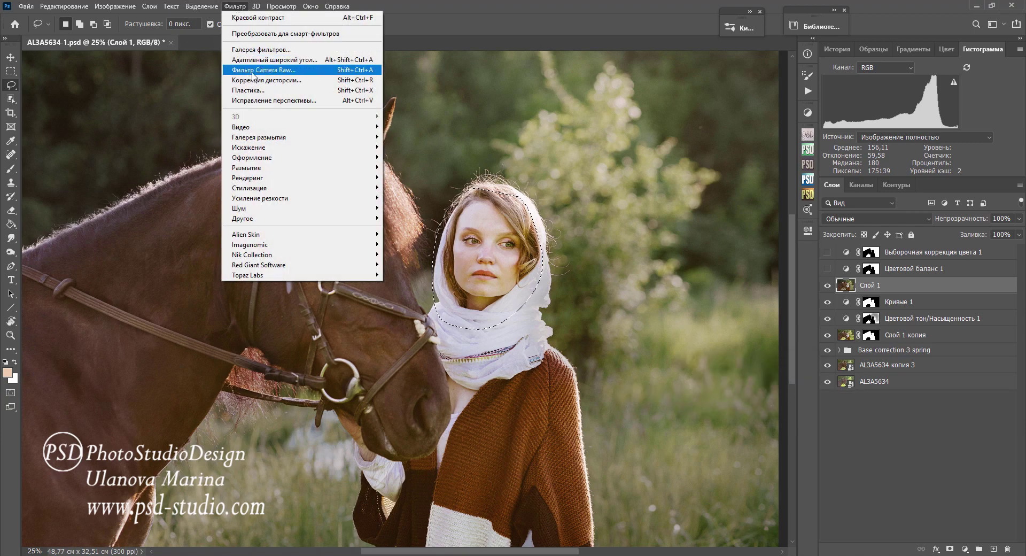
- Apply Camera Raw to the merged layer, pushing magenta hue to maximum and red hue to +61
{"action": "left_click", "coordinate": [295, 69]}
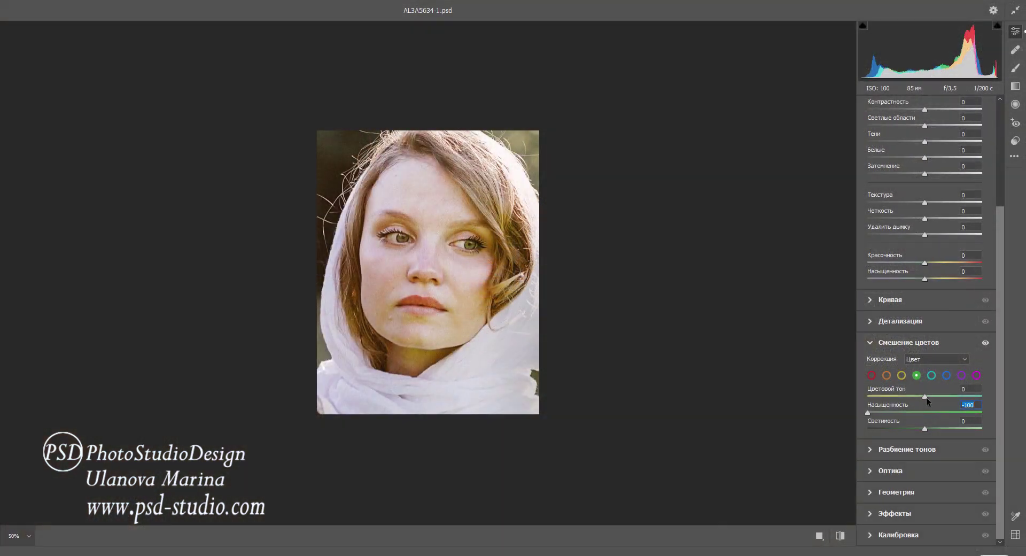
{"action": "left_click_drag", "start_coordinate": [926, 399], "coordinate": [893, 397]}
{"action": "left_click", "coordinate": [976, 375]}
{"action": "left_click_drag", "start_coordinate": [925, 397], "coordinate": [988, 398]}
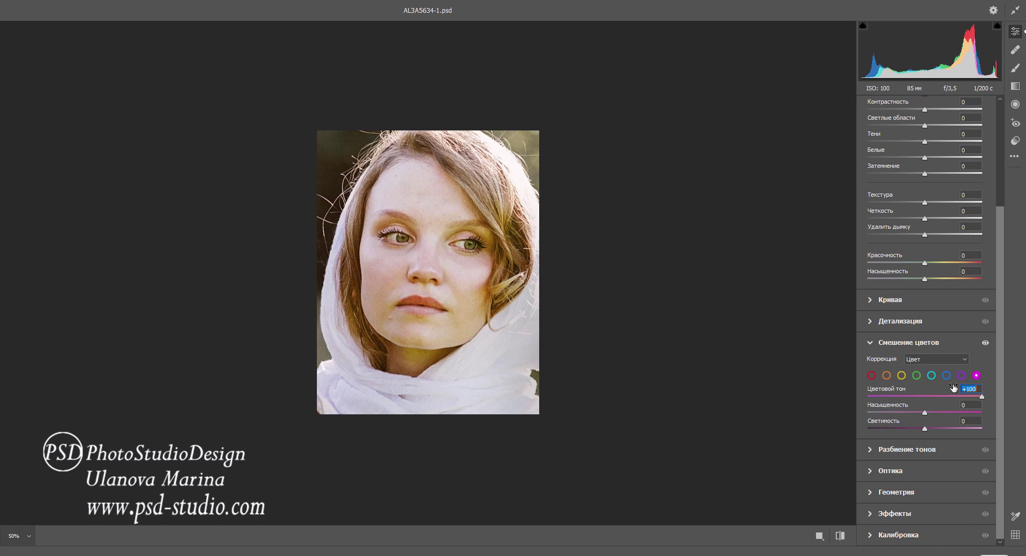
{"action": "left_click", "coordinate": [871, 375]}
{"action": "left_click_drag", "start_coordinate": [925, 396], "coordinate": [959, 396]}
- Set yellow hue to -17 with darker luminance, boost orange saturation, and compare before/after
{"action": "left_click", "coordinate": [902, 375]}
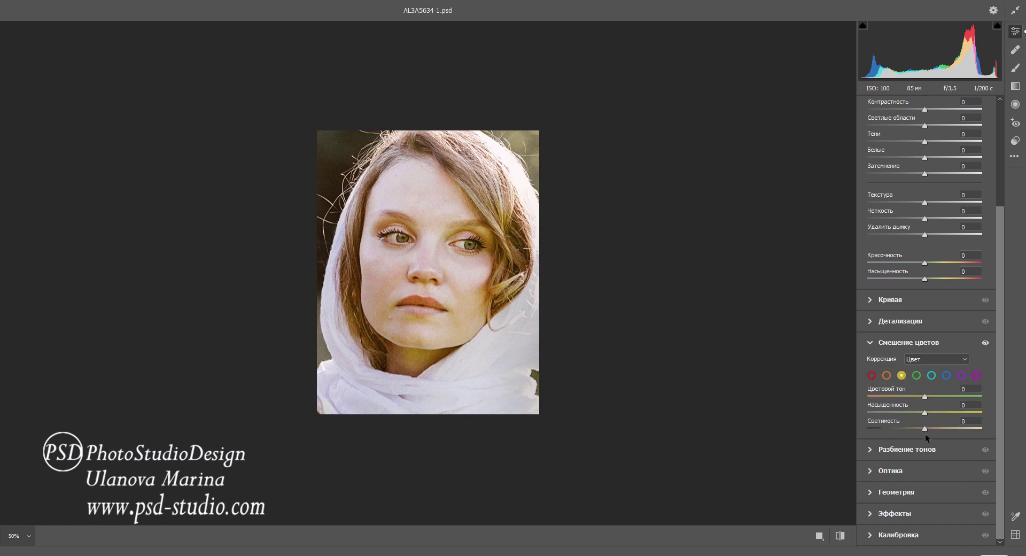
{"action": "mouse_move", "coordinate": [925, 396]}
{"action": "left_mouse_down"}
{"action": "mouse_move", "coordinate": [902, 401]}
{"action": "mouse_move", "coordinate": [911, 412]}
{"action": "left_mouse_up"}
{"action": "left_click_drag", "start_coordinate": [924, 434], "coordinate": [908, 431]}
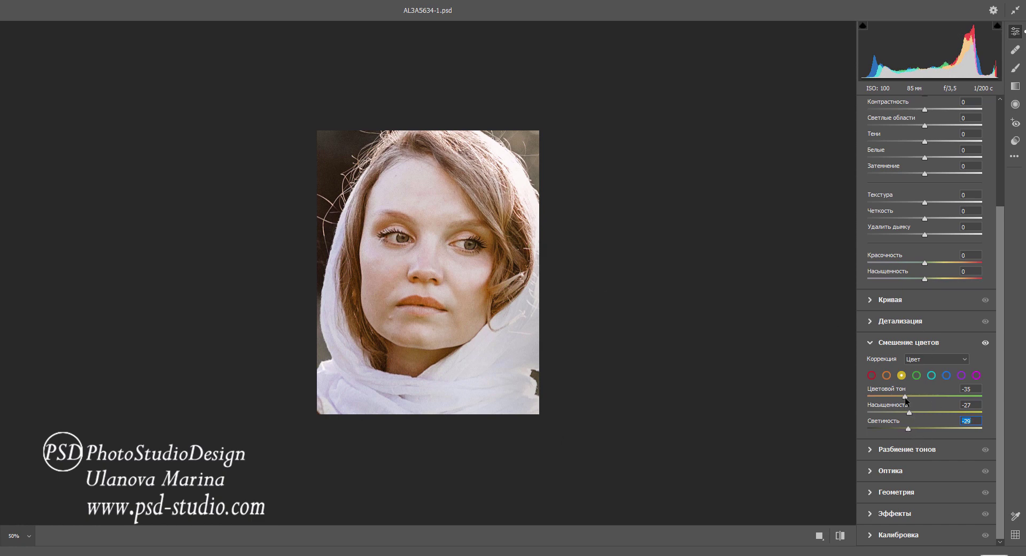
{"action": "left_click_drag", "start_coordinate": [904, 396], "coordinate": [916, 398]}
{"action": "left_click", "coordinate": [886, 376]}
{"action": "mouse_move", "coordinate": [933, 414]}
{"action": "left_mouse_down"}
{"action": "mouse_move", "coordinate": [923, 396]}
{"action": "mouse_move", "coordinate": [928, 415]}
{"action": "left_mouse_up"}
{"action": "double_click", "coordinate": [923, 396]}
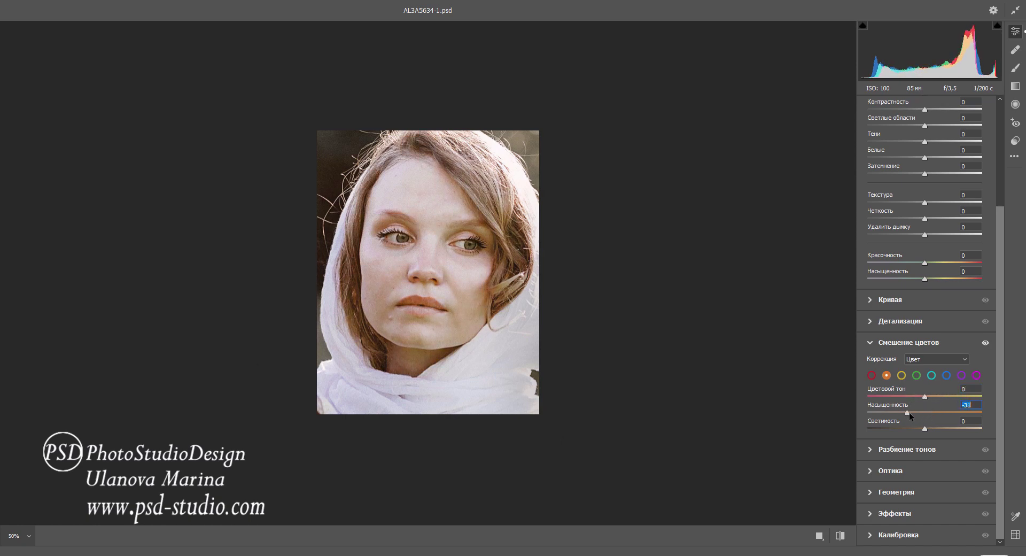
{"action": "left_click", "coordinate": [840, 536]}
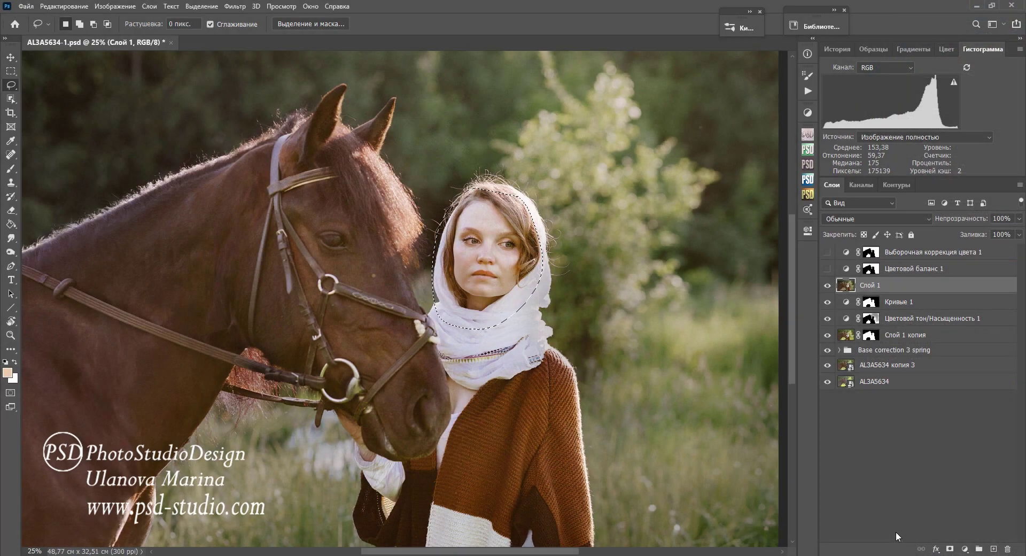
- Toggle the face layer to compare, then add a Color Balance adjustment layer
{"action": "left_click", "coordinate": [827, 286]}
{"action": "scroll", "coordinate": [598, 460], "scroll_direction": "down", "scroll_amount": 2}
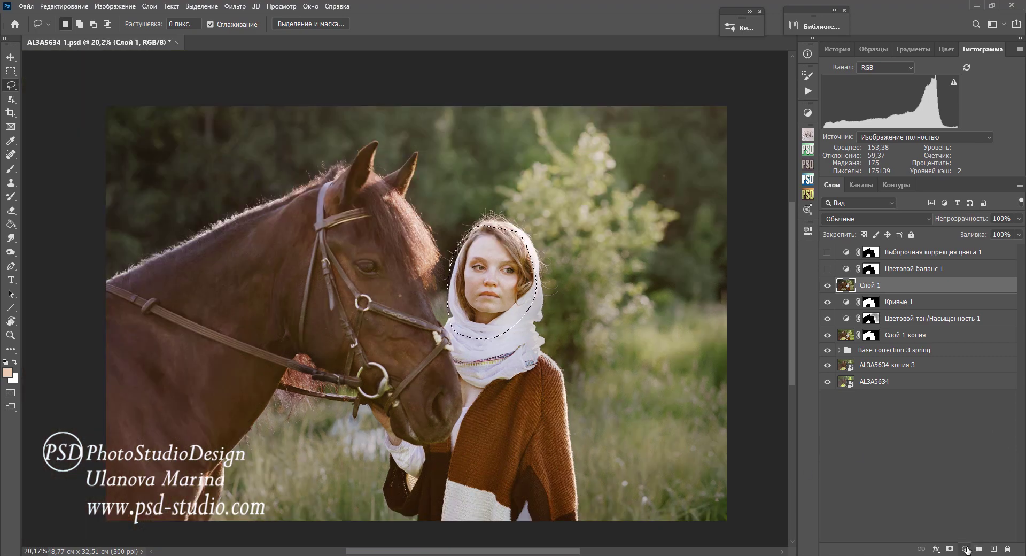
{"action": "left_click", "coordinate": [965, 549]}
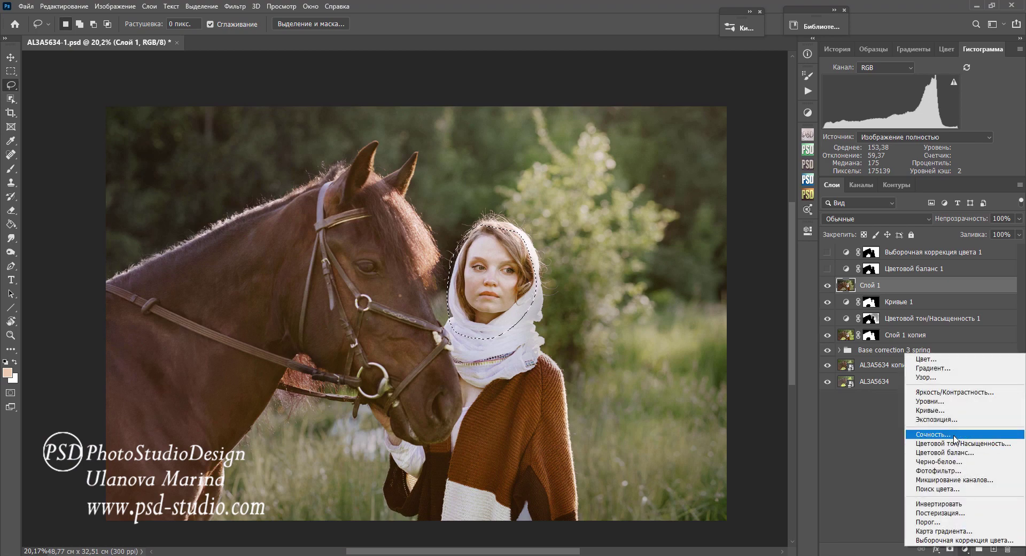
{"action": "left_click", "coordinate": [950, 453]}
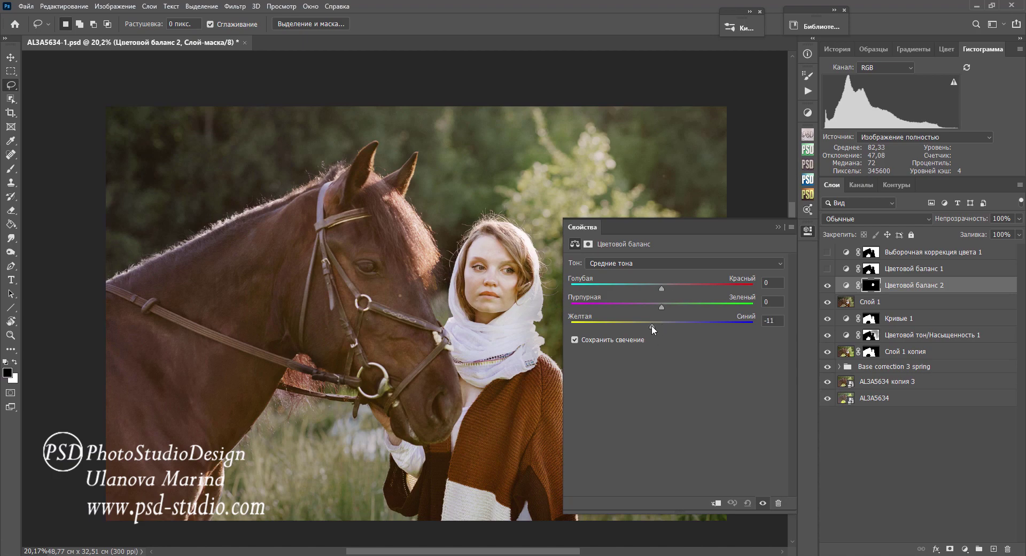
- Set Color Balance highlights to red +4 and yellow–blue -6, with layer opacity 94%
{"action": "left_click", "coordinate": [653, 265]}
{"action": "left_click", "coordinate": [649, 274]}
{"action": "left_click", "coordinate": [657, 263]}
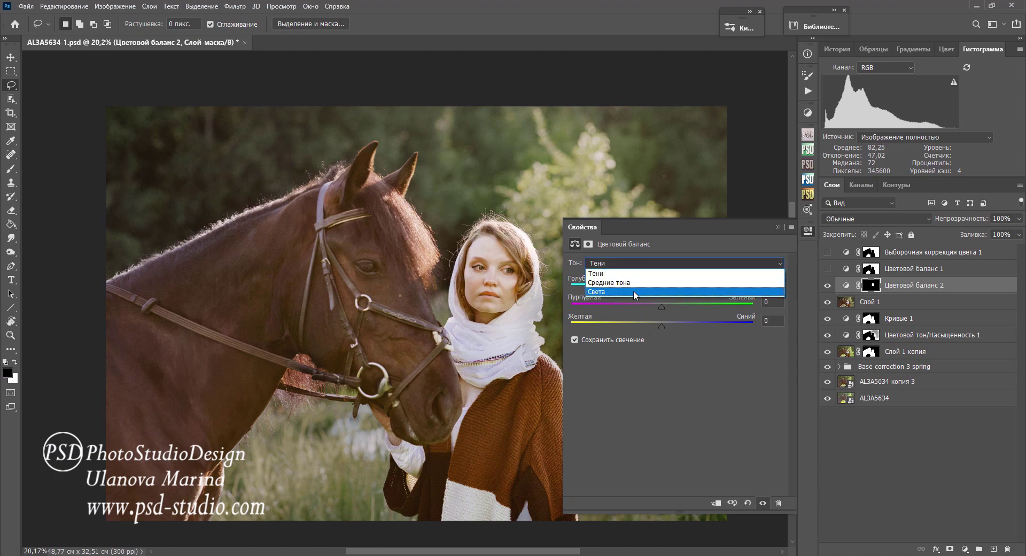
{"action": "left_click", "coordinate": [633, 290]}
{"action": "left_click_drag", "start_coordinate": [662, 289], "coordinate": [657, 289]}
{"action": "left_click_drag", "start_coordinate": [662, 325], "coordinate": [649, 323]}
{"action": "left_click_drag", "start_coordinate": [657, 288], "coordinate": [667, 285]}
{"action": "left_click_drag", "start_coordinate": [649, 325], "coordinate": [657, 325]}
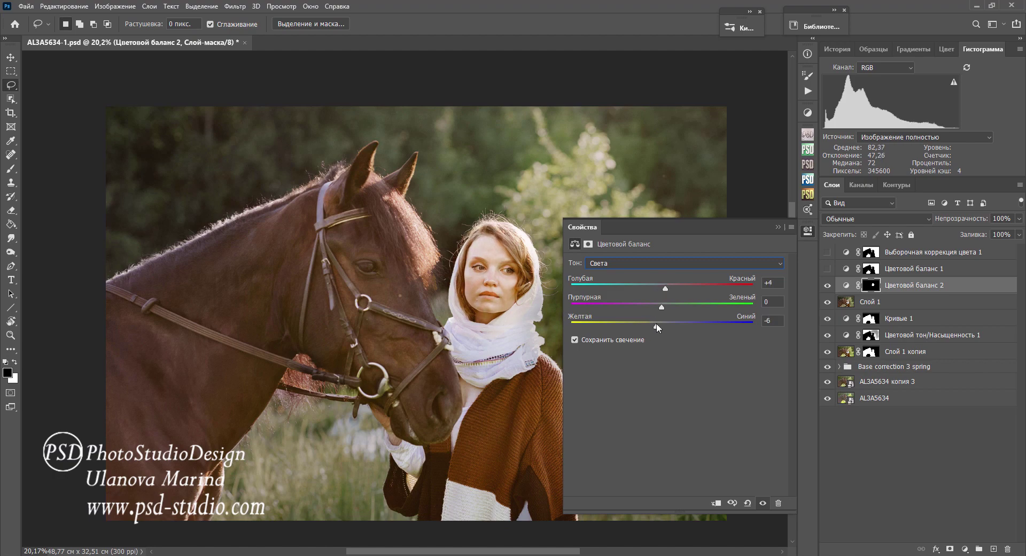
{"action": "left_click", "coordinate": [778, 227]}
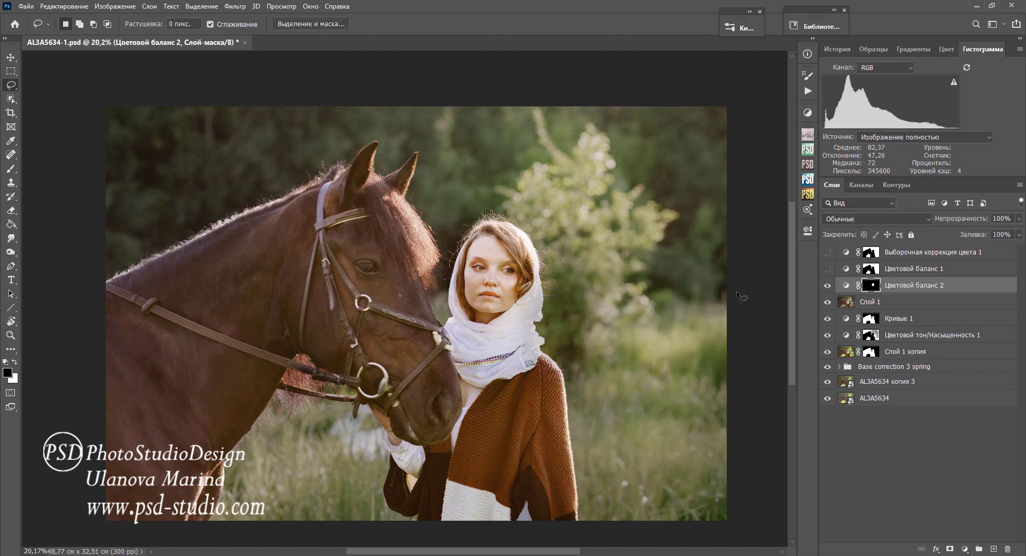
{"action": "key", "text": "9"}
{"action": "key", "text": "4"}
- Paint the lips into the Цветовой баланс 2 mask with white at 50% opacity
{"action": "key", "text": "b"}
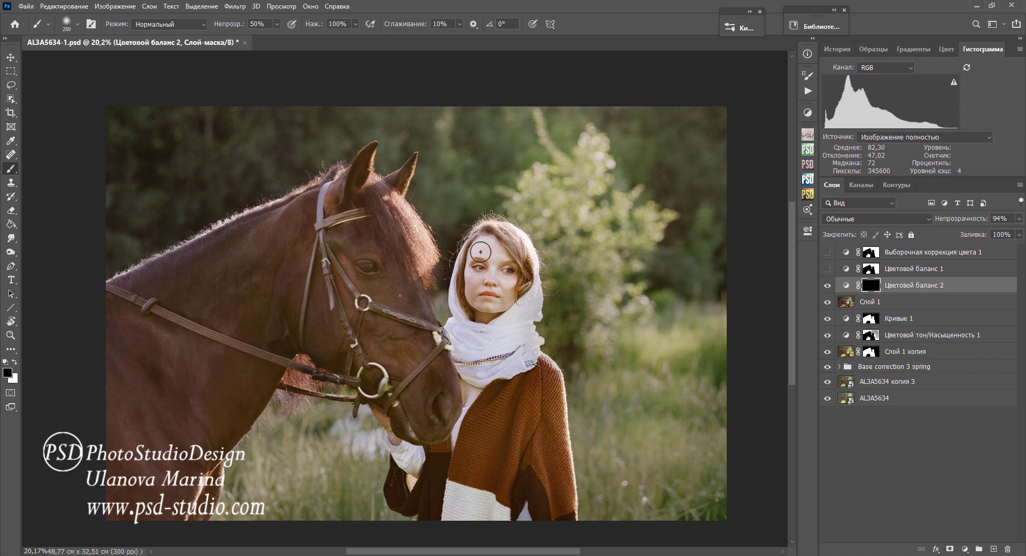
{"action": "key", "text": "0"}
{"action": "key", "text": "x"}
{"action": "key", "text": "5"}
{"action": "left_click_drag", "start_coordinate": [495, 307], "coordinate": [494, 298]}
- Paint the chin into the mask with a 125 px white brush, then toggle layers to compare
{"action": "key", "text": "x"}
{"action": "key", "text": "0"}
{"action": "key", "text": "bracketleft"}
{"action": "key", "text": "bracketleft"}
{"action": "key", "text": "bracketleft"}
{"action": "key", "text": "x"}
{"action": "left_click_drag", "start_coordinate": [512, 300], "coordinate": [477, 310]}
{"action": "left_click", "coordinate": [827, 285]}
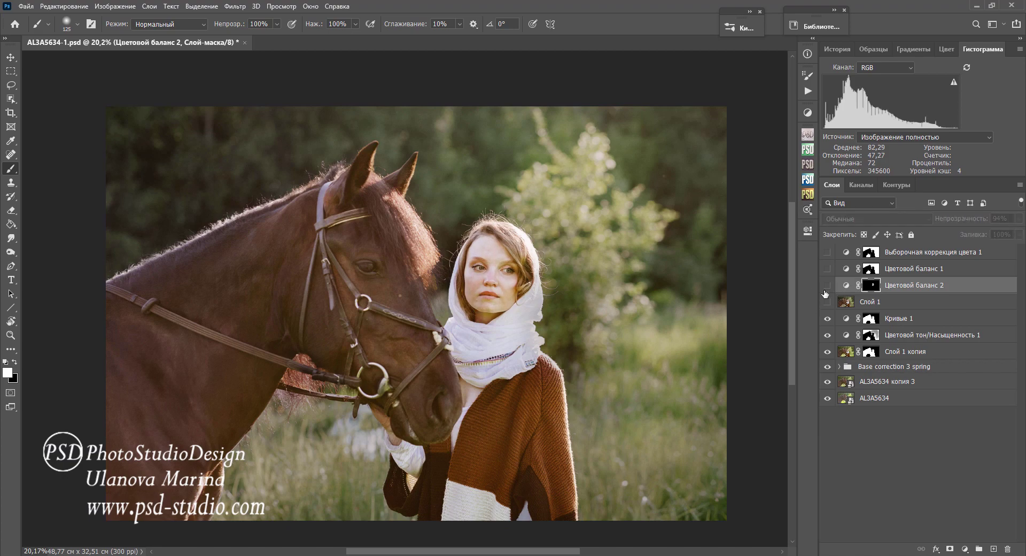
{"action": "left_click_drag", "start_coordinate": [824, 291], "coordinate": [827, 302]}
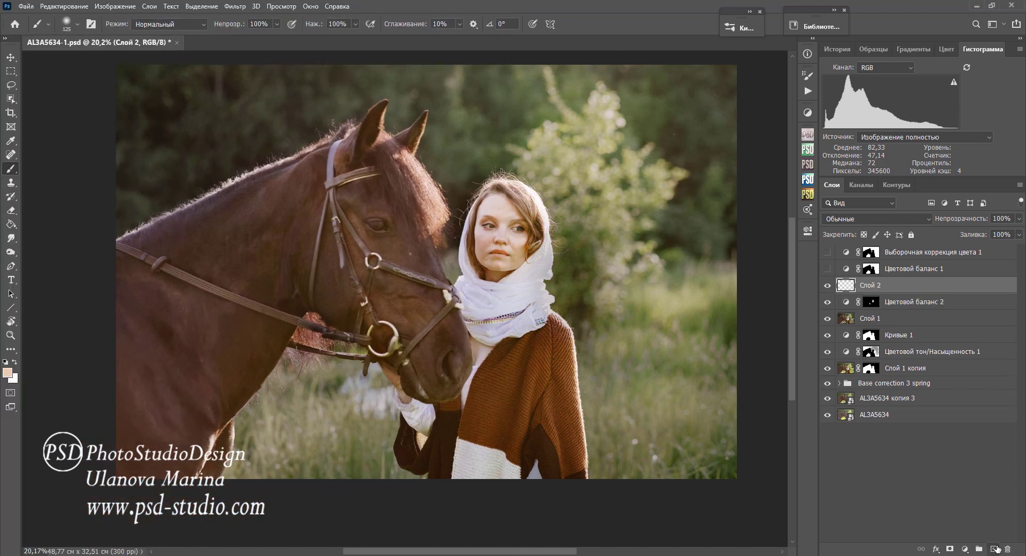
- Add Слой 2 and pick a bright orange from the skin tone, brush at 10%, size 200
{"action": "left_click", "coordinate": [993, 549]}
{"action": "left_click", "coordinate": [946, 50]}
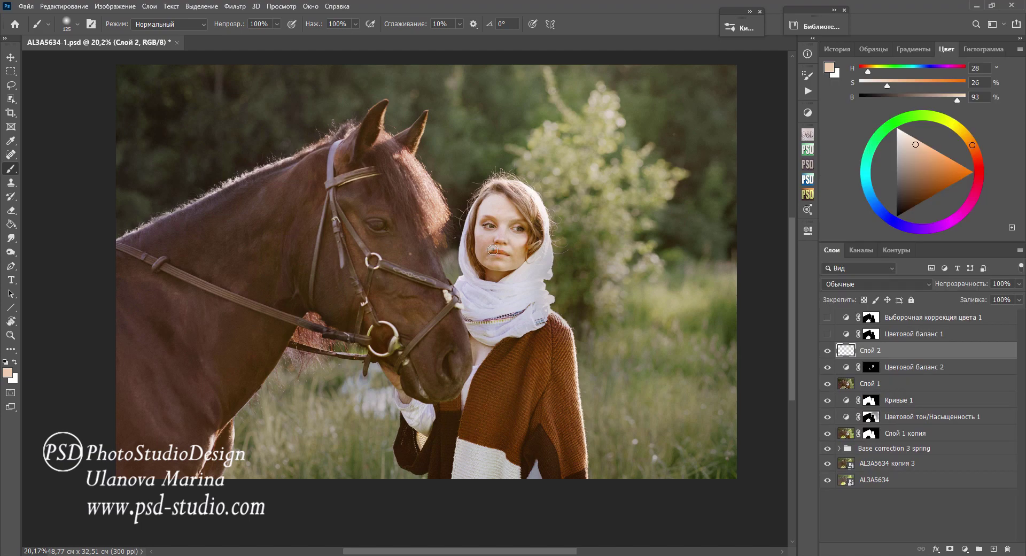
{"action": "left_click", "coordinate": [503, 253], "text": "alt"}
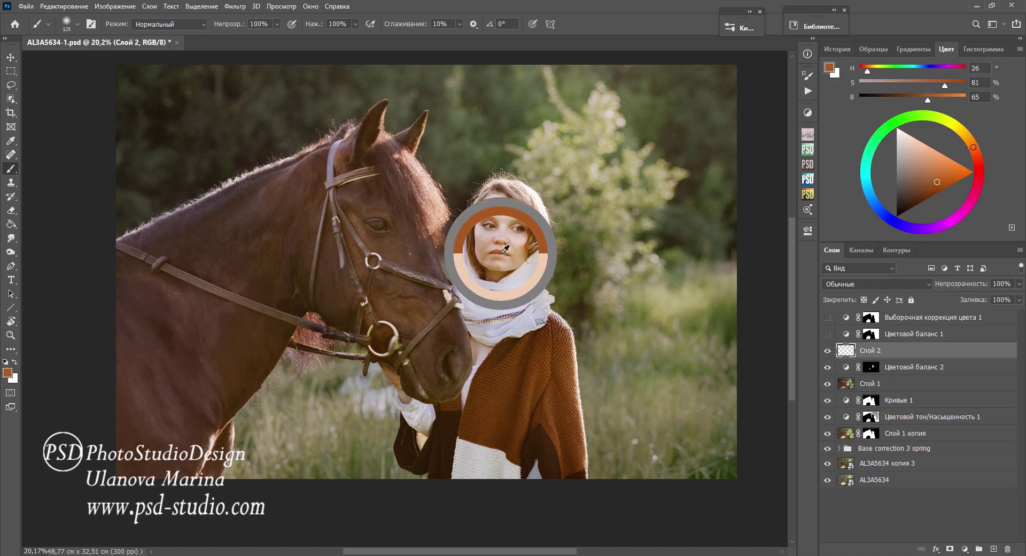
{"action": "left_click_drag", "start_coordinate": [975, 149], "coordinate": [977, 154]}
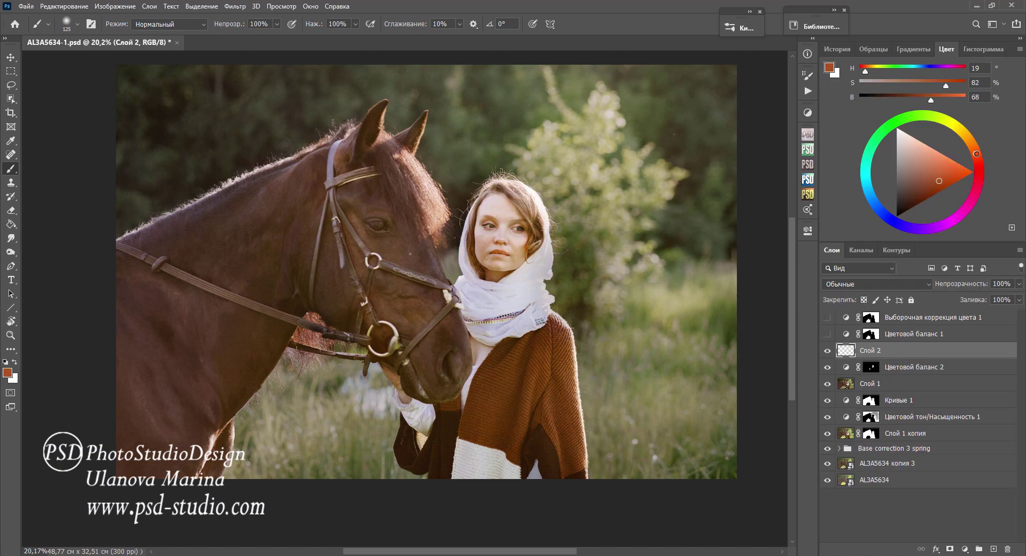
{"action": "left_click", "coordinate": [945, 172]}
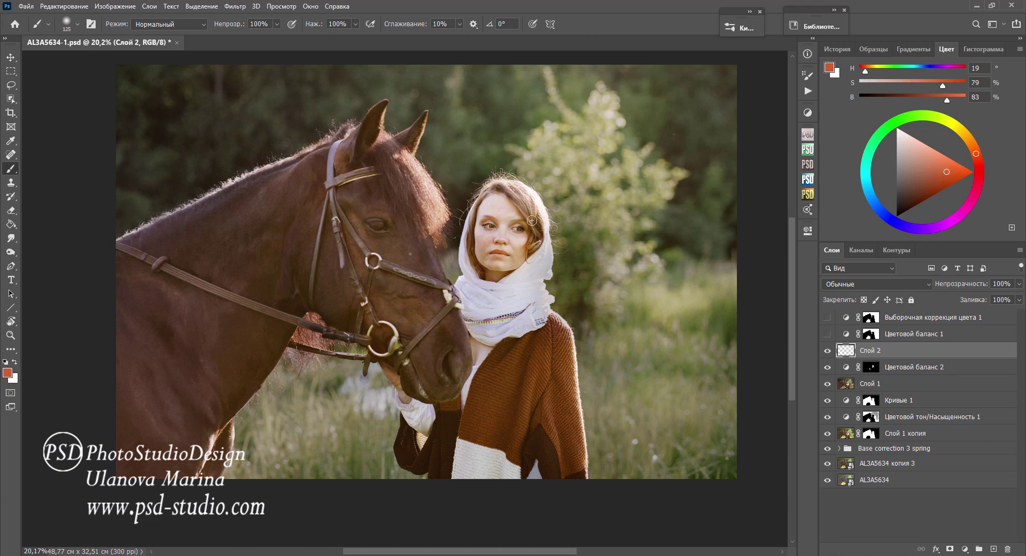
{"action": "key", "text": "1"}
{"action": "key", "text": "bracketright"}
{"action": "key", "text": "bracketright"}
{"action": "key", "text": "bracketright"}
- Set Слой 2 to Цветность blend mode and the brush to 250 px at 3% opacity
{"action": "left_click", "coordinate": [867, 283]}
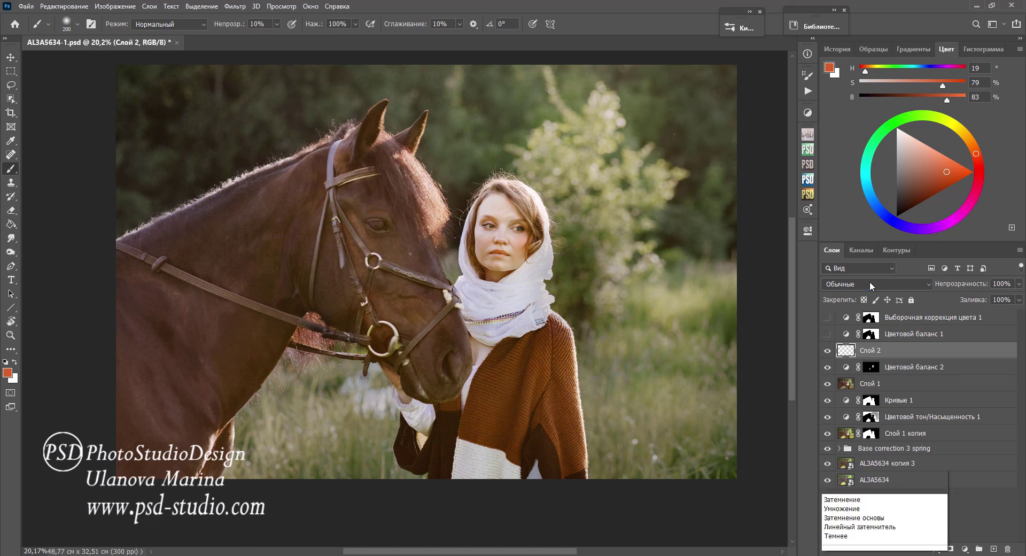
{"action": "left_click", "coordinate": [846, 537]}
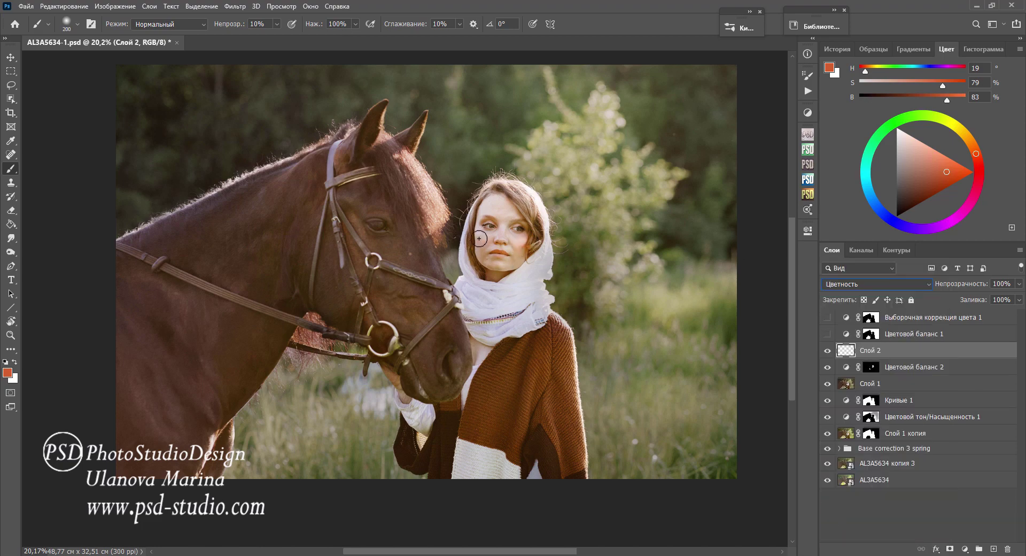
{"action": "key", "text": "bracketright"}
{"action": "key", "text": "0"}
{"action": "key", "text": "3"}
{"action": "scroll", "coordinate": [567, 326], "scroll_direction": "down", "scroll_amount": 1}
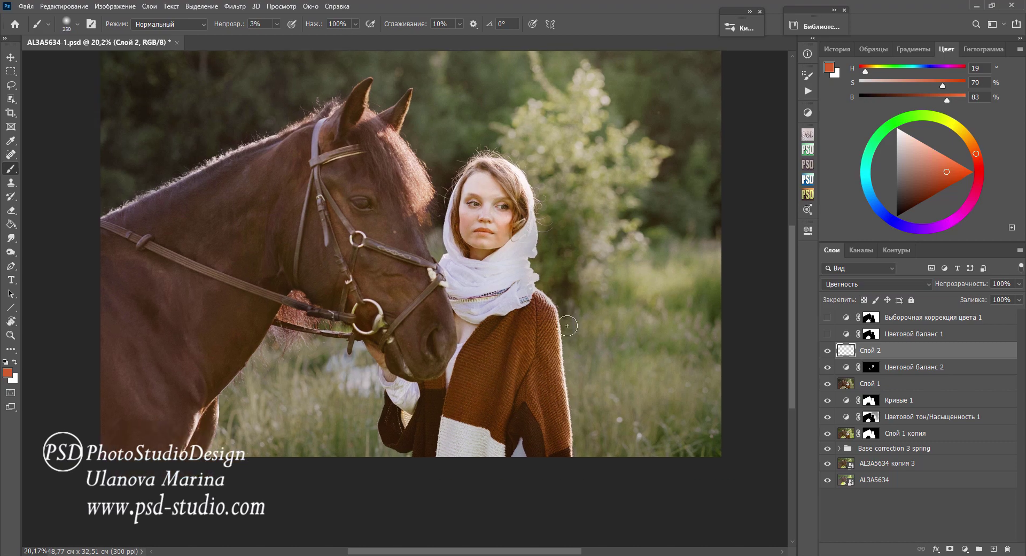
{"action": "scroll", "coordinate": [515, 227], "scroll_direction": "up", "scroll_amount": 1}
{"action": "key", "text": "e"}
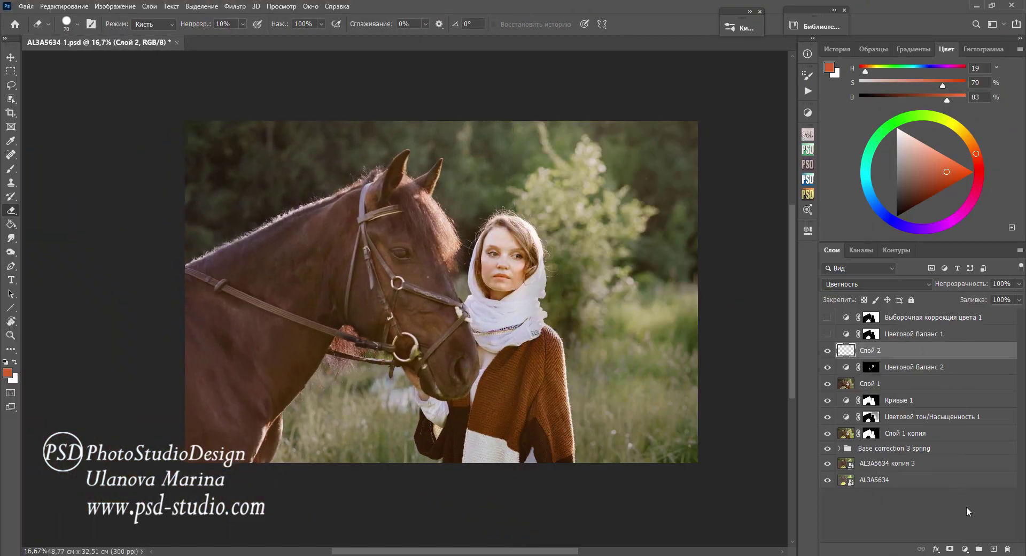
- Add Слой 3 above Слой 2 with Умножение (Multiply) blending
{"action": "left_click", "coordinate": [993, 549]}
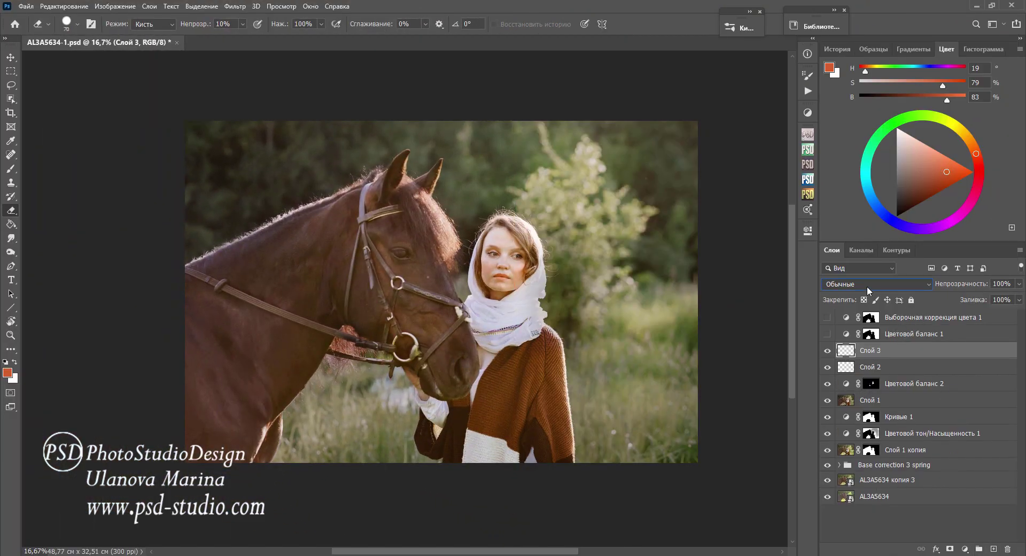
{"action": "left_click", "coordinate": [867, 290]}
{"action": "left_click", "coordinate": [858, 304]}
- Sample brown and light tones from the face and scarf and paint with a 60 px brush at 5% opacity
{"action": "left_click", "coordinate": [528, 295], "text": "ctrl"}
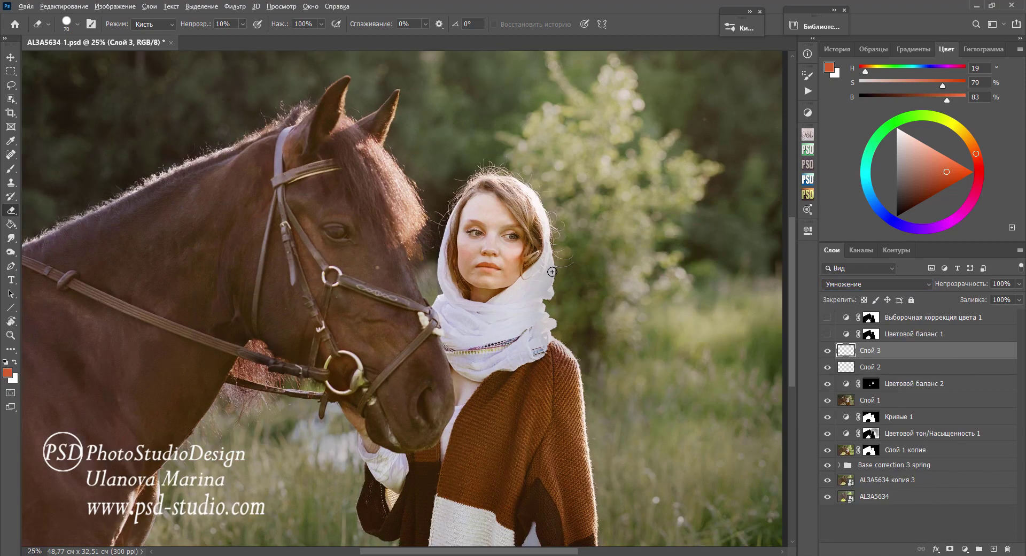
{"action": "key", "text": "alt"}
{"action": "left_click", "coordinate": [11, 168]}
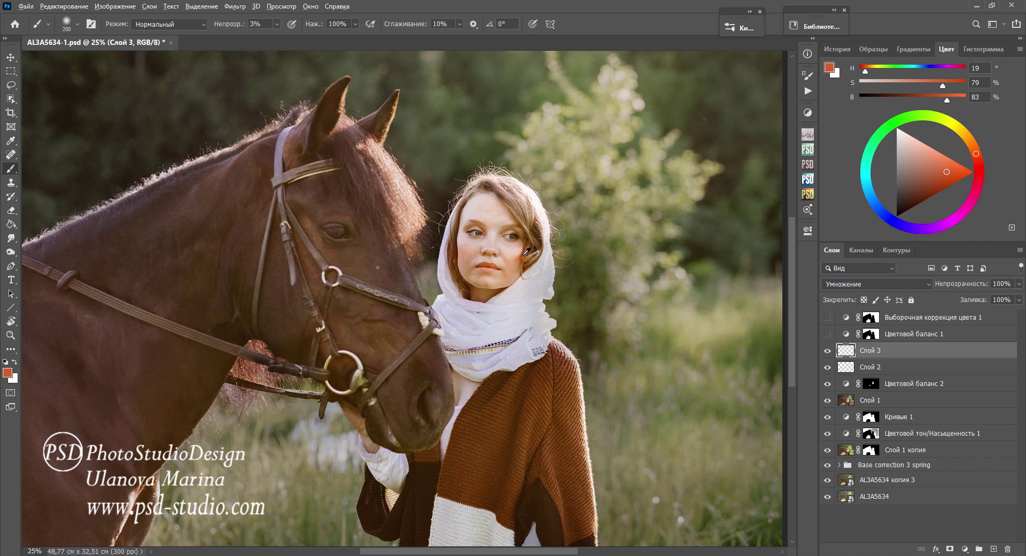
{"action": "key", "text": "d"}
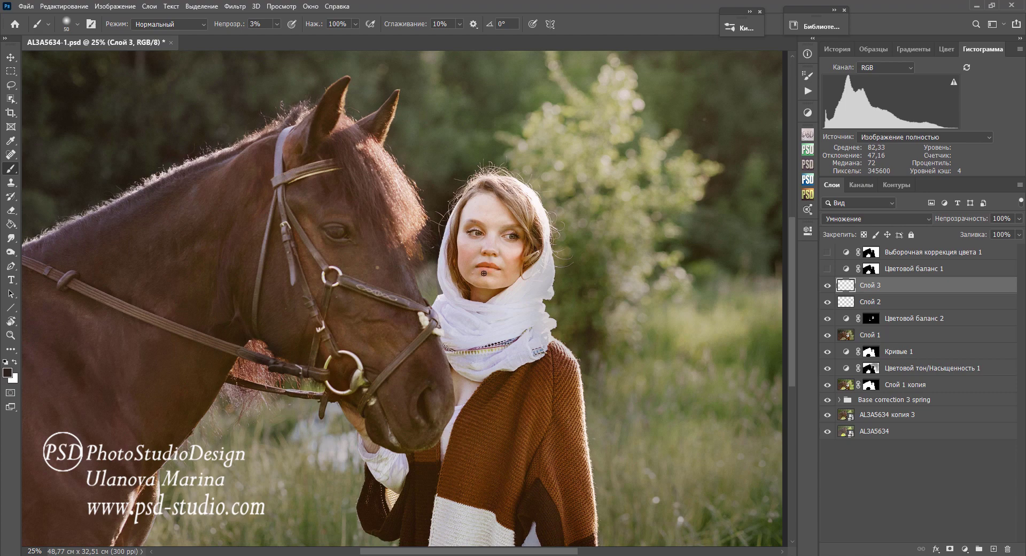
{"action": "left_click", "coordinate": [526, 246], "text": "alt"}
{"action": "left_click", "coordinate": [552, 277], "text": "alt"}
{"action": "key", "text": "1"}
{"action": "key", "text": "bracketleft"}
{"action": "key", "text": "bracketleft"}
{"action": "key", "text": "bracketleft"}
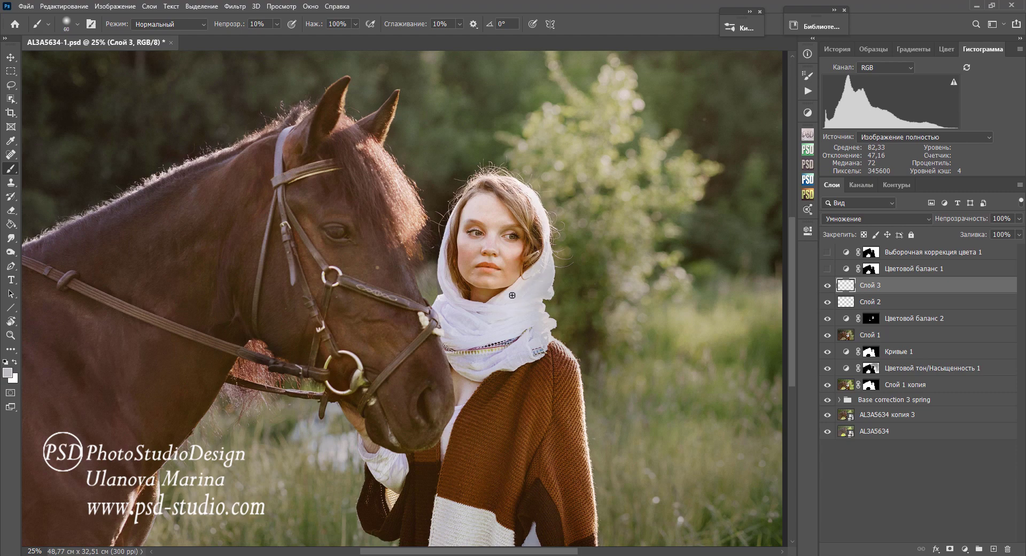
{"action": "key", "text": "0"}
{"action": "key", "text": "5"}
- Zoom out and toggle Слой 2 visibility to compare the shading
{"action": "key", "text": "ctrl+minus"}
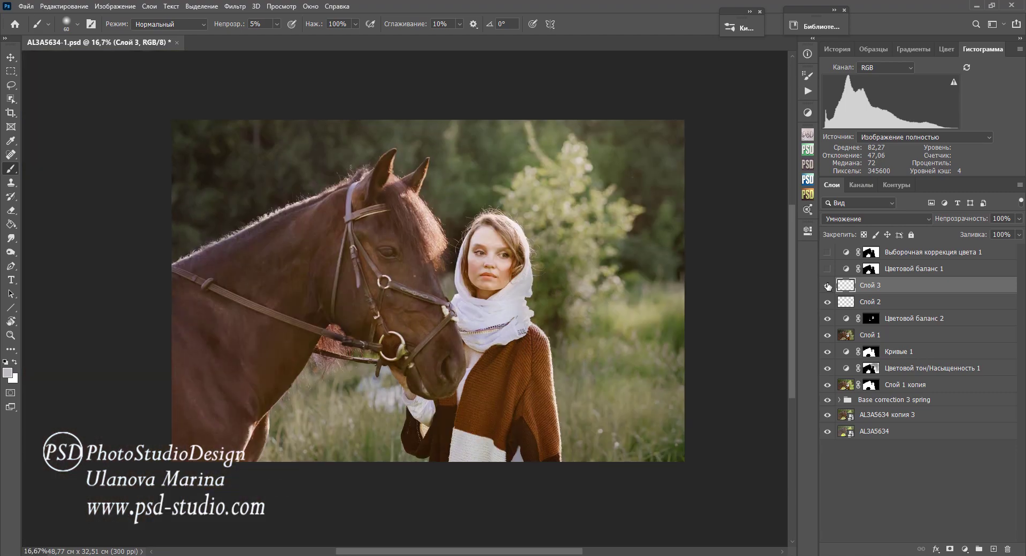
{"action": "left_click", "coordinate": [827, 302]}
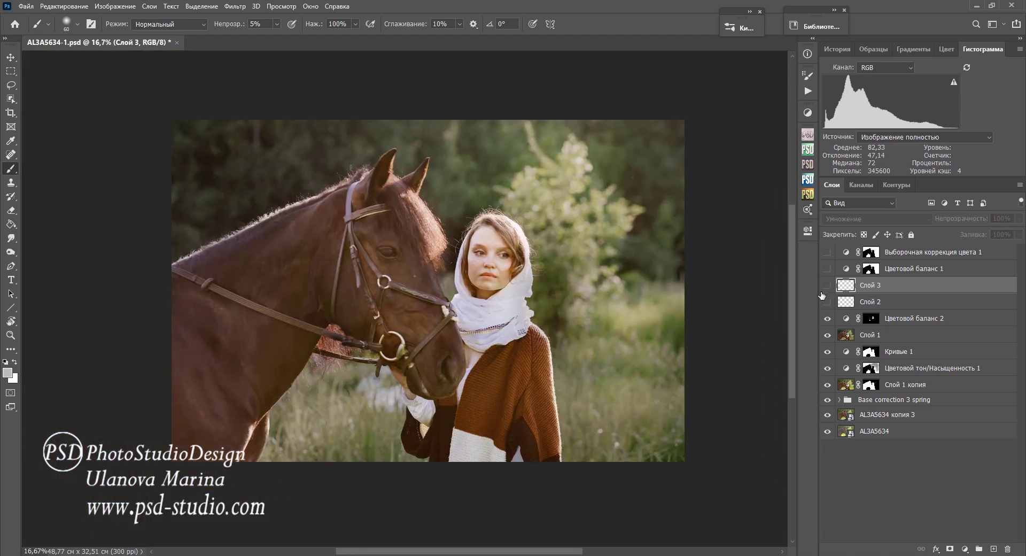
{"action": "left_click_drag", "start_coordinate": [827, 297], "coordinate": [827, 285]}
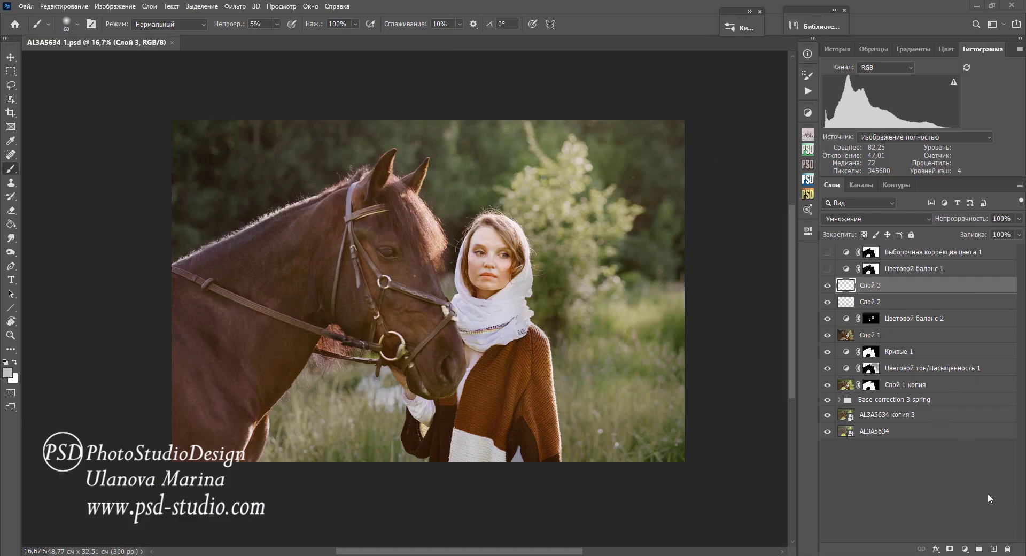
- Add Слой 4 and set a light beige painting colour based on a sampled olive tone
{"action": "left_click", "coordinate": [992, 548]}
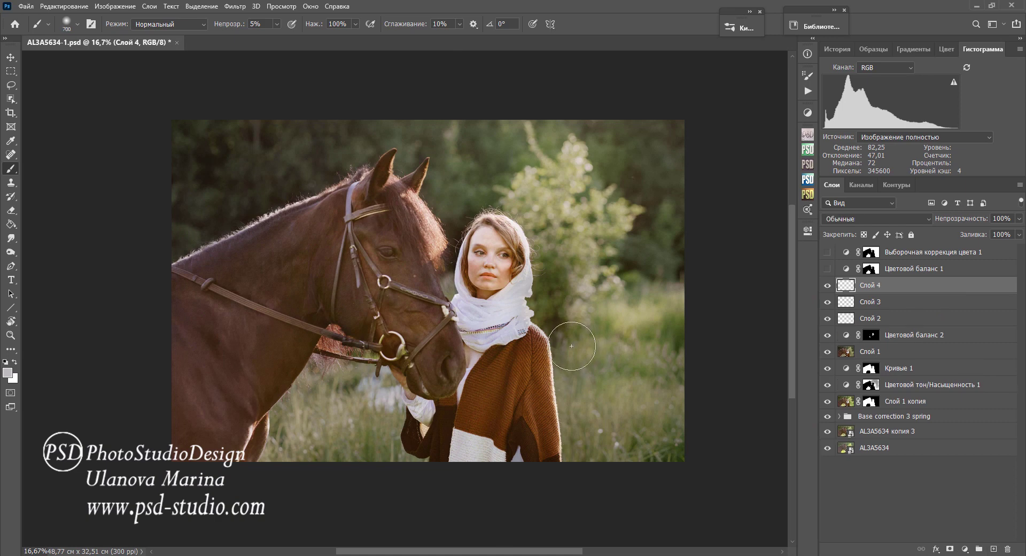
{"action": "key", "text": "bracketright"}
{"action": "key", "text": "bracketright"}
{"action": "key", "text": "bracketright"}
{"action": "left_click", "coordinate": [595, 348], "text": "alt"}
{"action": "left_click", "coordinate": [8, 372]}
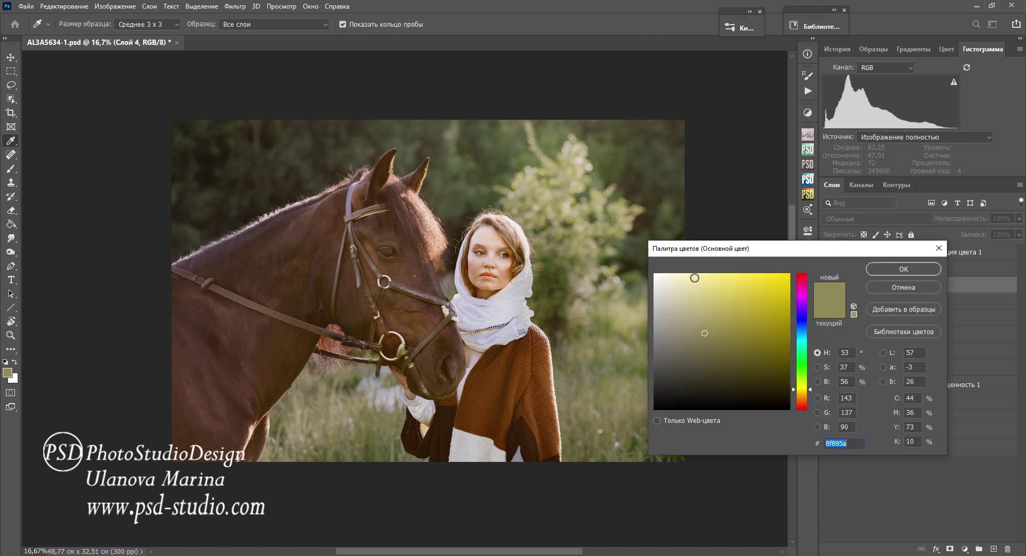
{"action": "left_click", "coordinate": [671, 296]}
{"action": "left_click", "coordinate": [903, 269]}
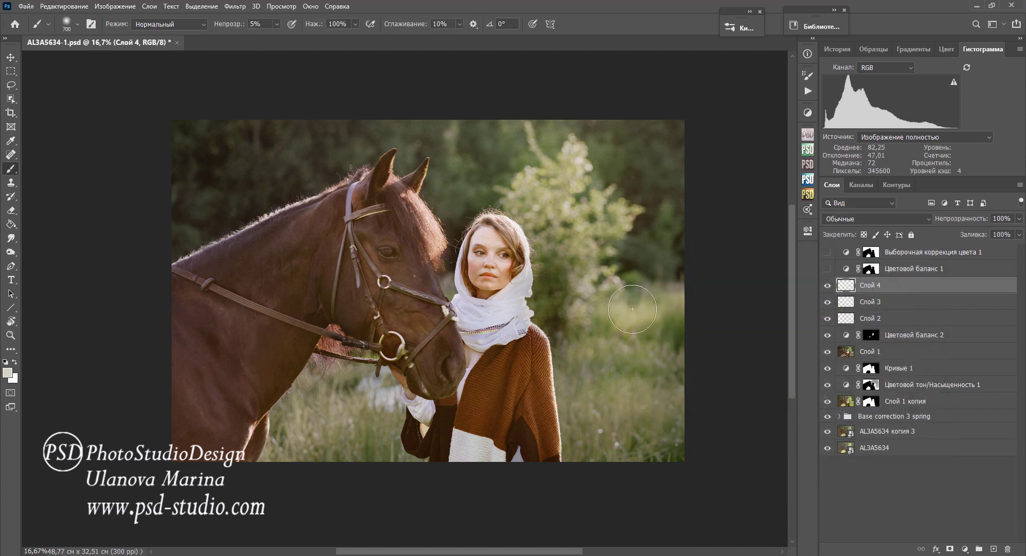
- Paint a faint 10% haze over the grass with a 700–1000 px brush
{"action": "key", "text": "1"}
{"action": "key", "text": "bracketright"}
{"action": "key", "text": "bracketright"}
{"action": "key", "text": "bracketright"}
{"action": "mouse_move", "coordinate": [641, 309]}
{"action": "left_mouse_down"}
{"action": "mouse_move", "coordinate": [600, 339]}
{"action": "mouse_move", "coordinate": [682, 293]}
{"action": "mouse_move", "coordinate": [670, 344]}
{"action": "left_mouse_up"}
{"action": "key", "text": "bracketleft"}
{"action": "key", "text": "bracketleft"}
{"action": "key", "text": "bracketleft"}
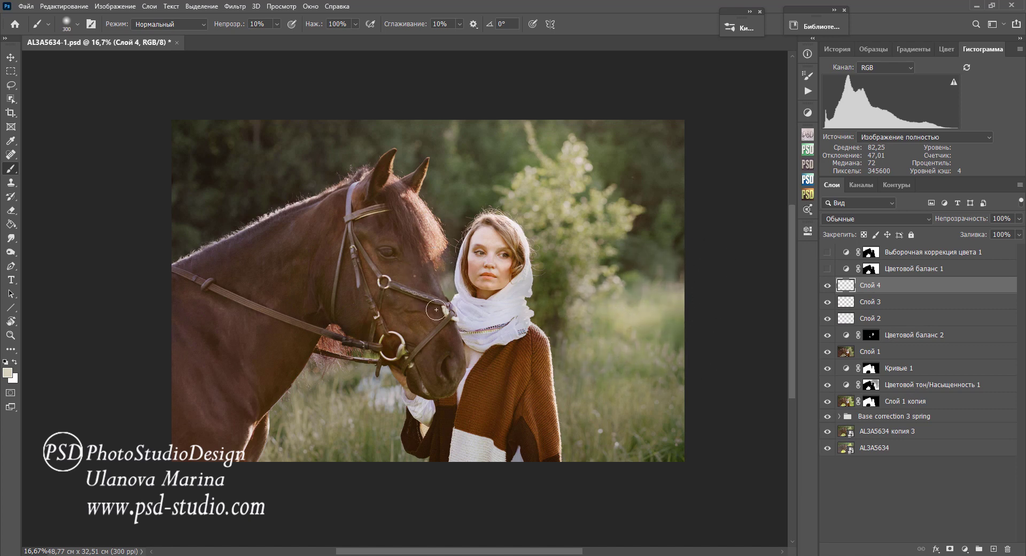
{"action": "mouse_move", "coordinate": [302, 393]}
{"action": "left_mouse_down"}
{"action": "mouse_move", "coordinate": [332, 378]}
{"action": "mouse_move", "coordinate": [332, 400]}
{"action": "left_mouse_up"}
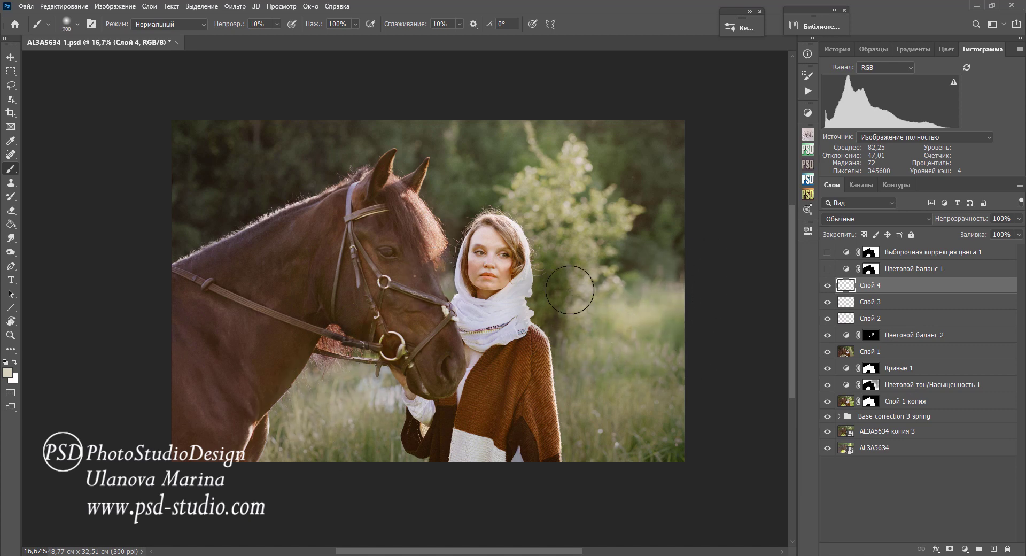
{"action": "key", "text": "bracketright"}
{"action": "key", "text": "bracketright"}
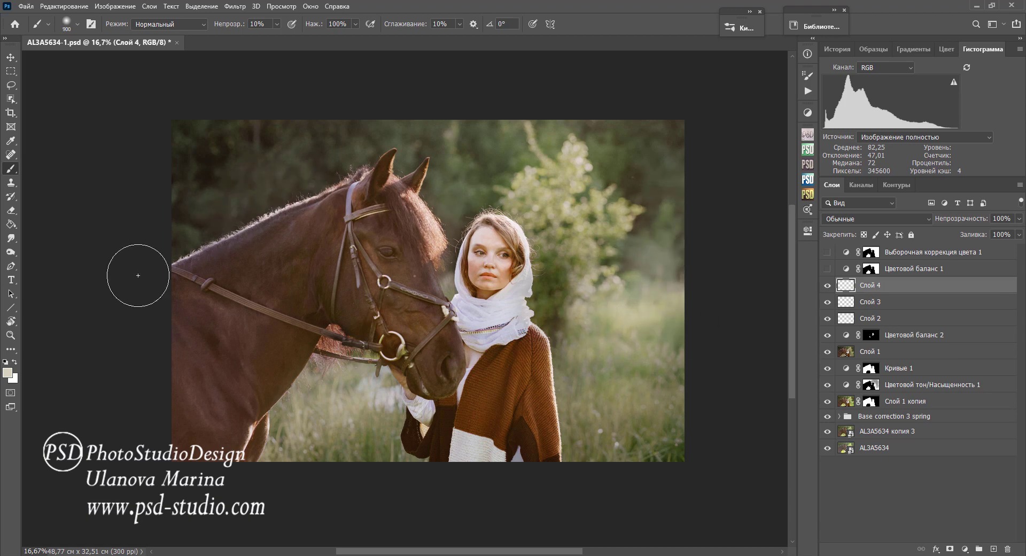
- Erase excess haze with a 500 px eraser and toggle Слой 4 to compare
{"action": "key", "text": "e"}
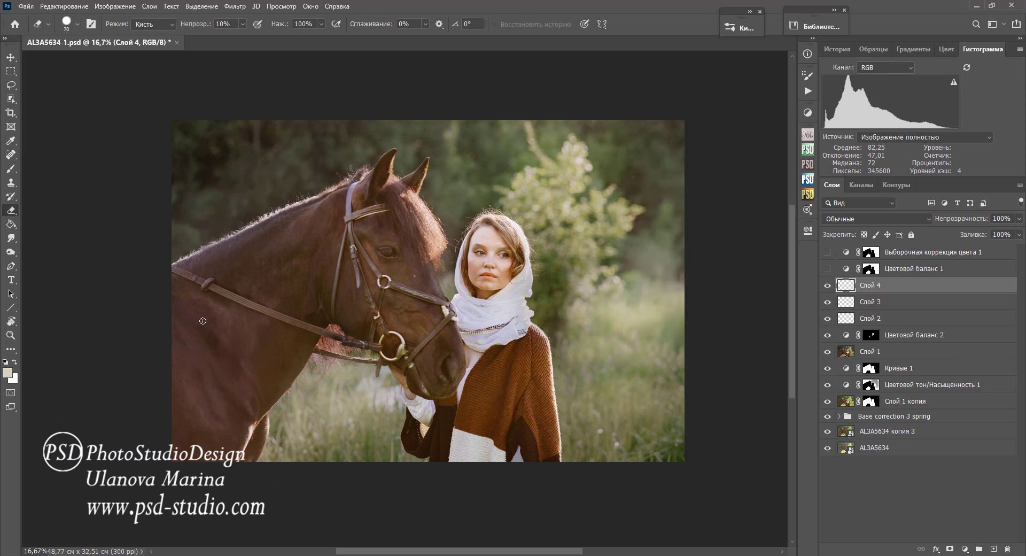
{"action": "key", "text": "bracketright"}
{"action": "key", "text": "bracketright"}
{"action": "key", "text": "bracketright"}
{"action": "left_click", "coordinate": [828, 286]}
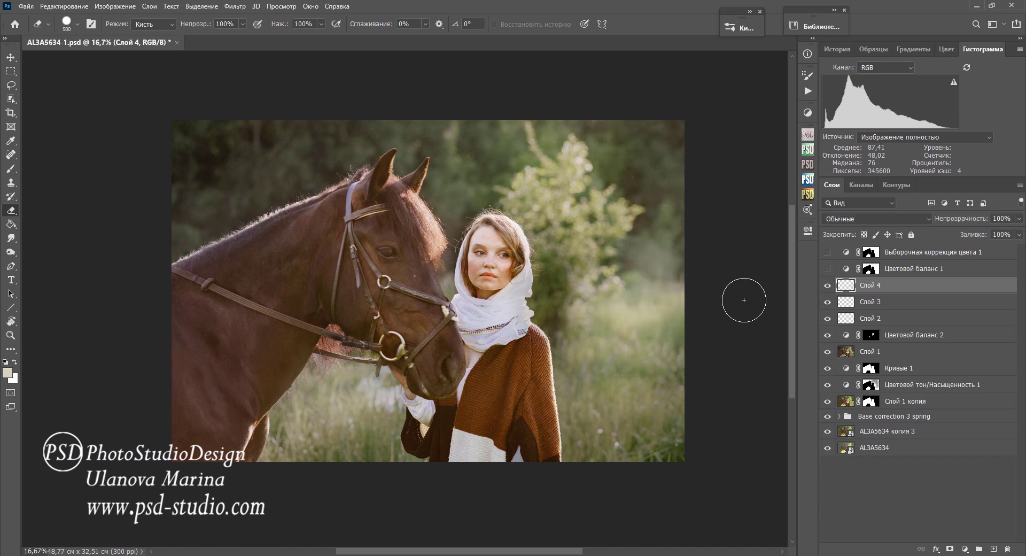
{"action": "key", "text": "b"}
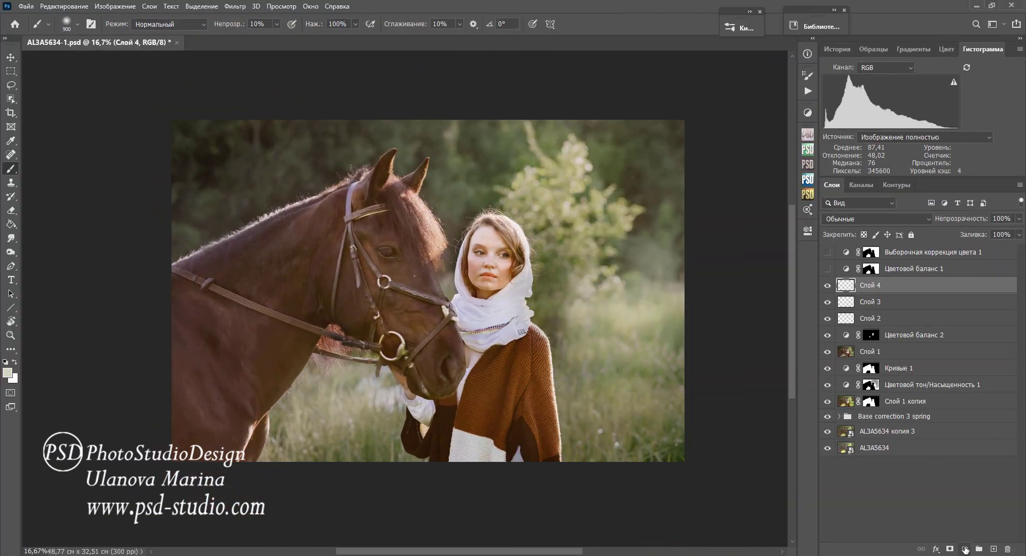
- Add a gradient fill layer set to Умножение (Multiply) blending
{"action": "left_click", "coordinate": [964, 549]}
{"action": "left_click", "coordinate": [932, 368]}
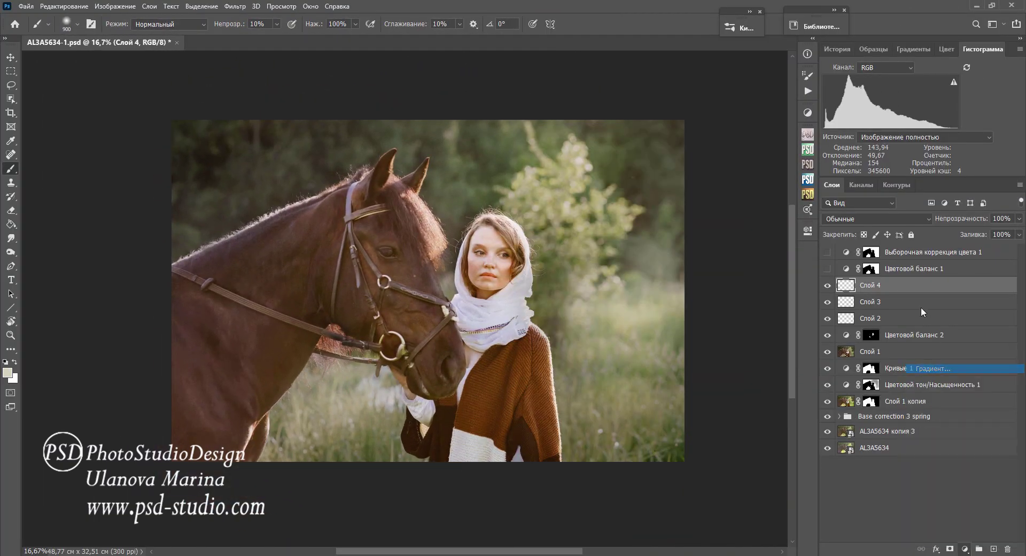
{"action": "left_click", "coordinate": [721, 130]}
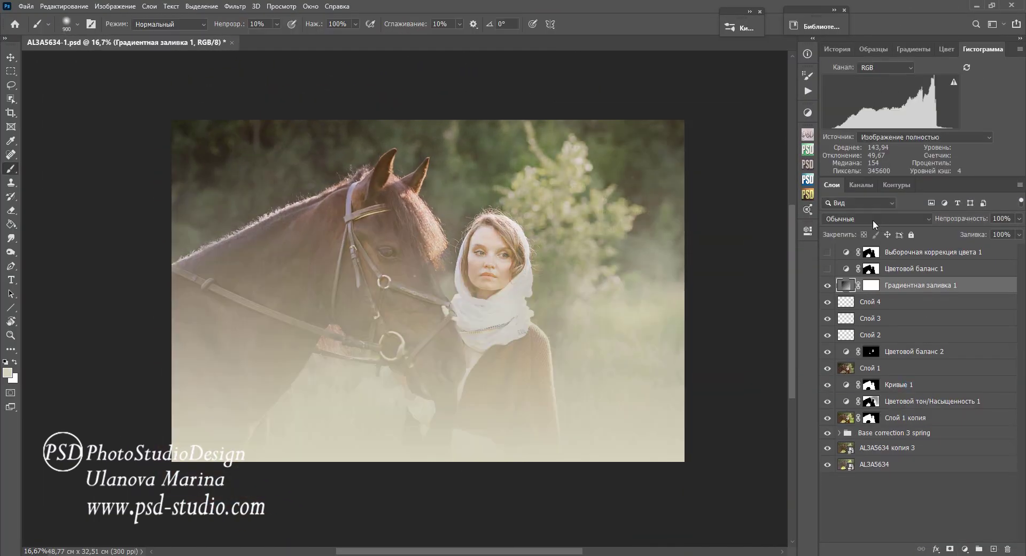
{"action": "left_click", "coordinate": [873, 219]}
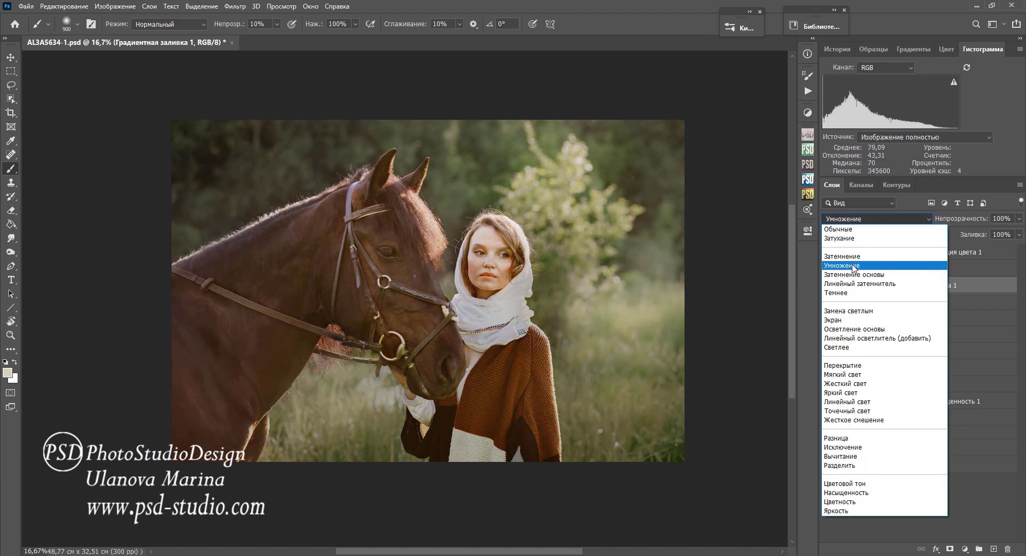
{"action": "left_click", "coordinate": [849, 267]}
- Tilt the gradient to 55,15° and make its left stop a dark olive tone sampled from the photo
{"action": "double_click", "coordinate": [845, 286]}
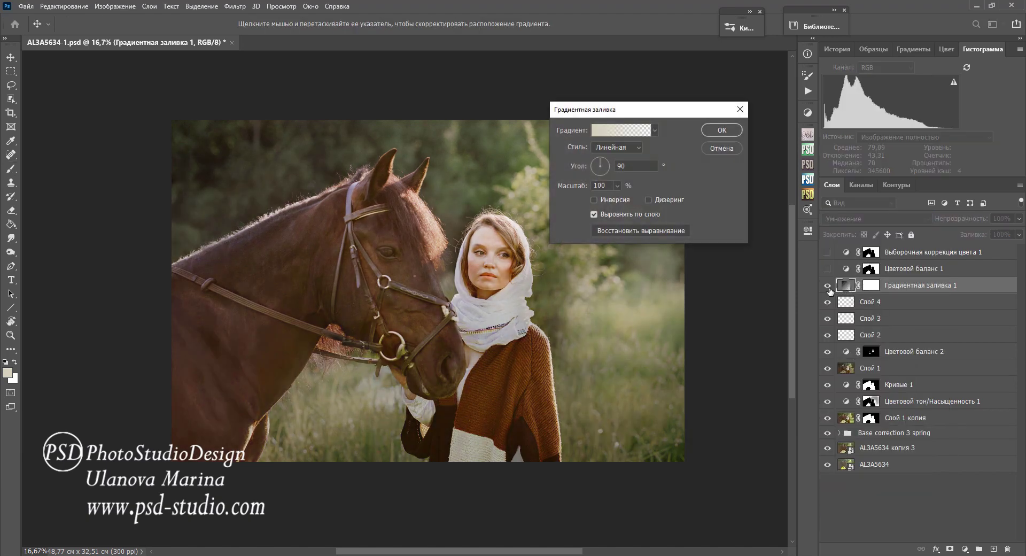
{"action": "left_click", "coordinate": [606, 161]}
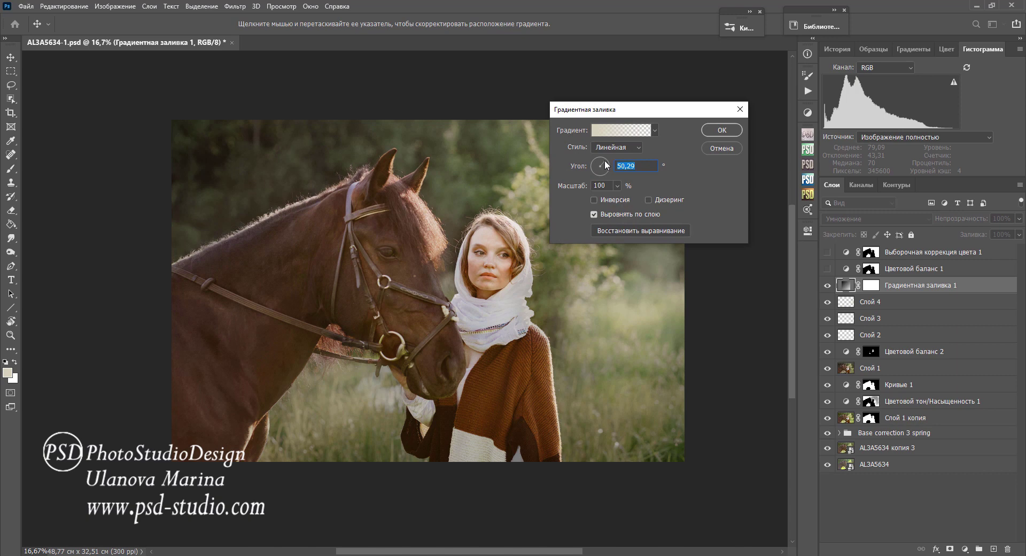
{"action": "left_click", "coordinate": [611, 131]}
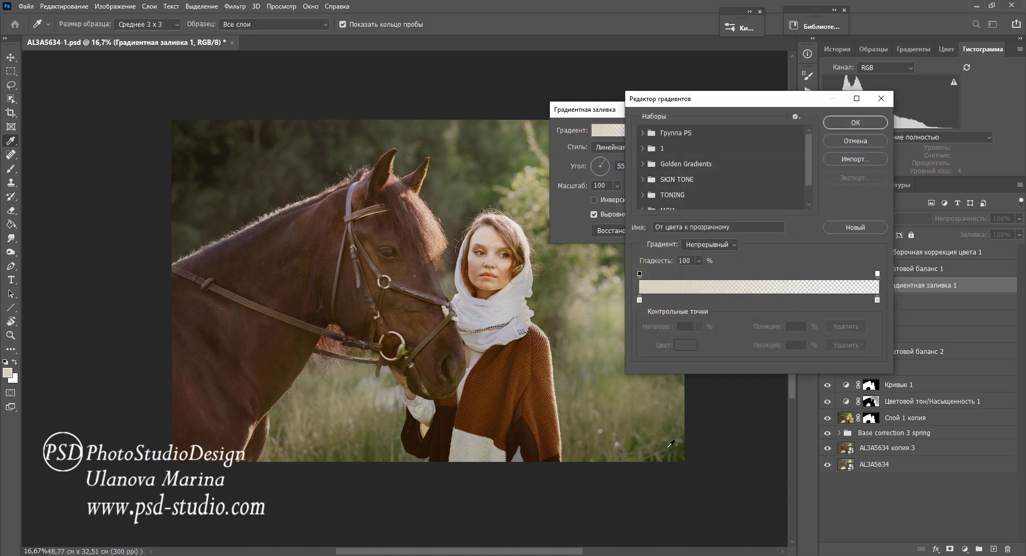
{"action": "left_click", "coordinate": [639, 301]}
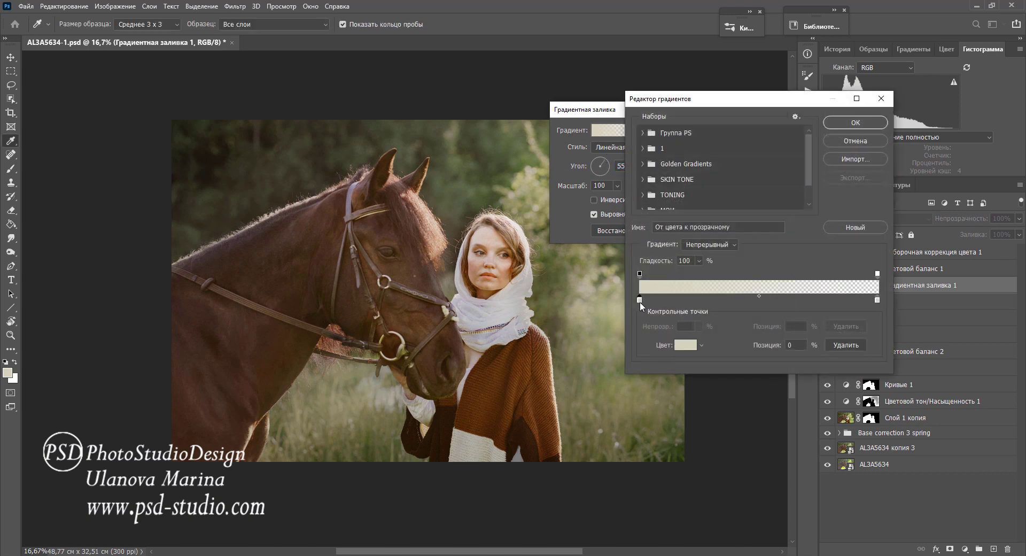
{"action": "left_click", "coordinate": [683, 345]}
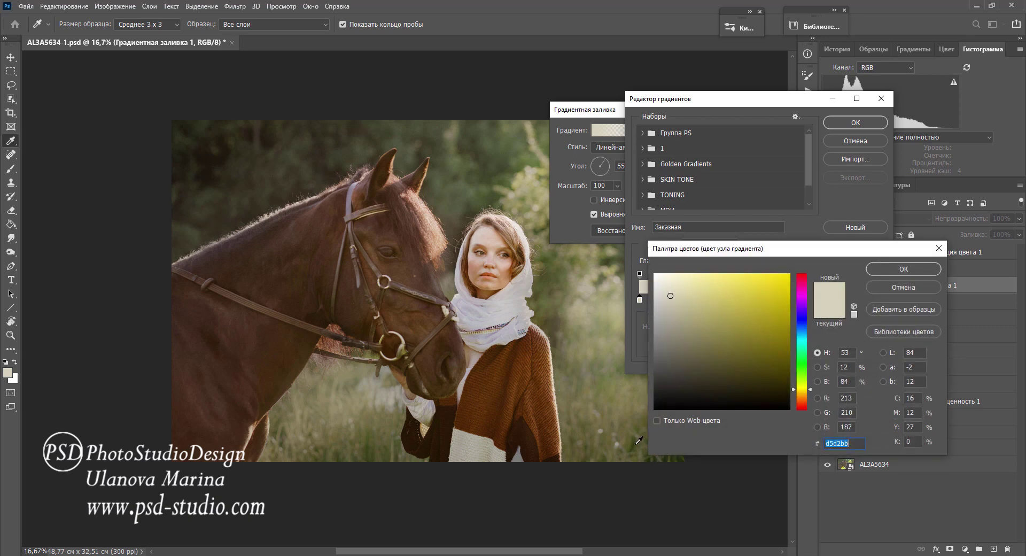
{"action": "left_click", "coordinate": [372, 449]}
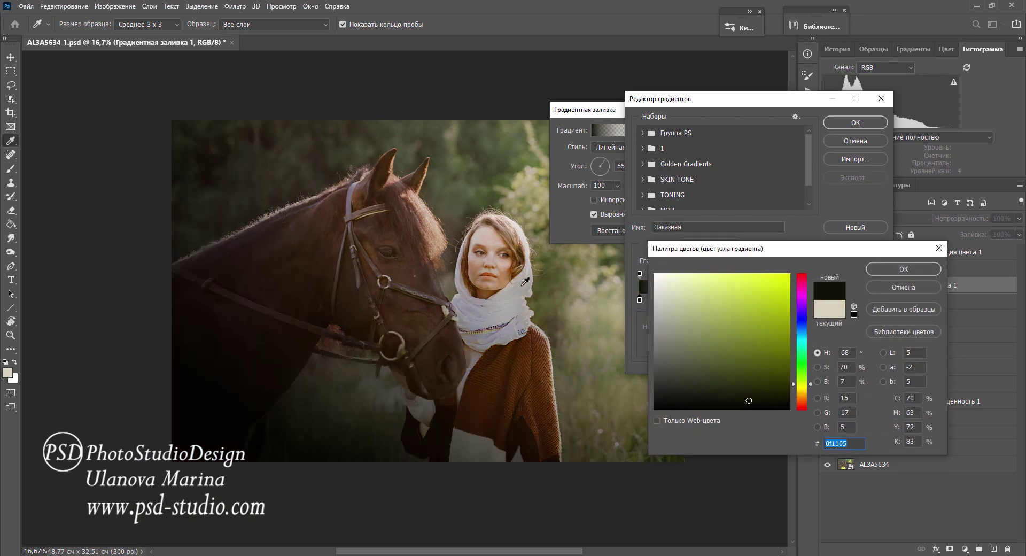
{"action": "left_click", "coordinate": [725, 396]}
{"action": "left_click", "coordinate": [874, 269]}
{"action": "left_click", "coordinate": [855, 122]}
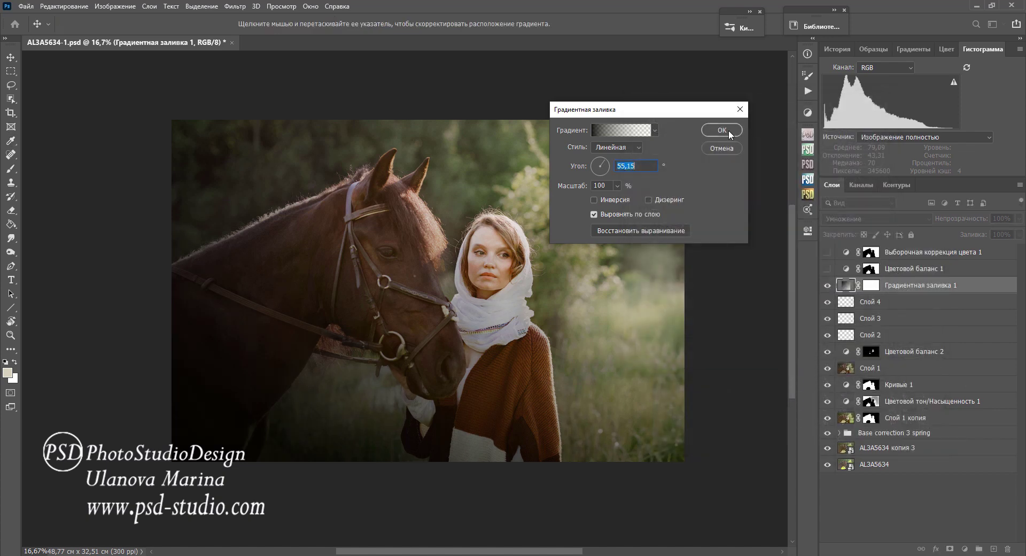
{"action": "left_click", "coordinate": [721, 134]}
- Mask the darkening off the horse and lower left with a large black brush at 50%, then 10%
{"action": "key", "text": "b"}
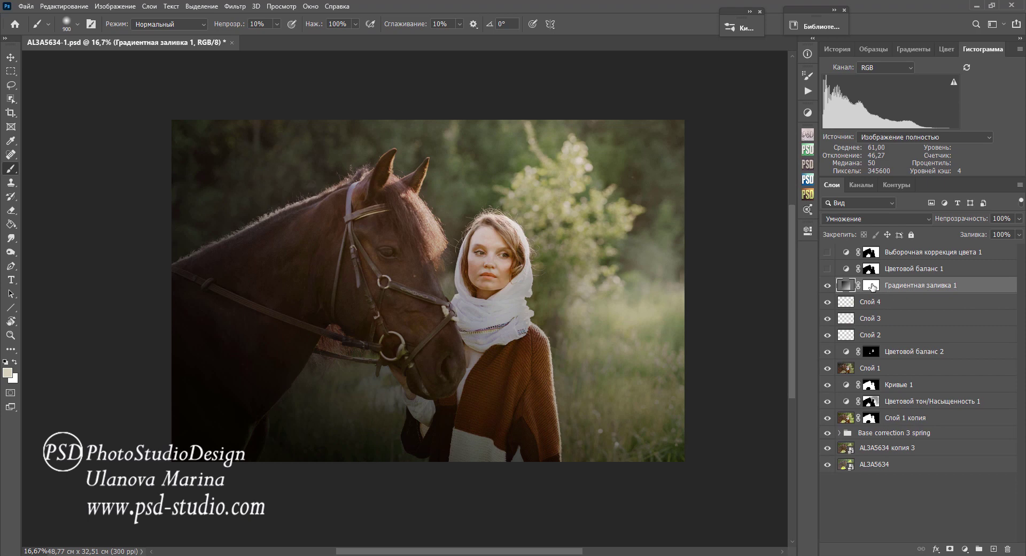
{"action": "left_click", "coordinate": [872, 287]}
{"action": "key", "text": "5"}
{"action": "key", "text": "d"}
{"action": "key", "text": "x"}
{"action": "key", "text": "bracketright"}
{"action": "key", "text": "bracketright"}
{"action": "key", "text": "bracketright"}
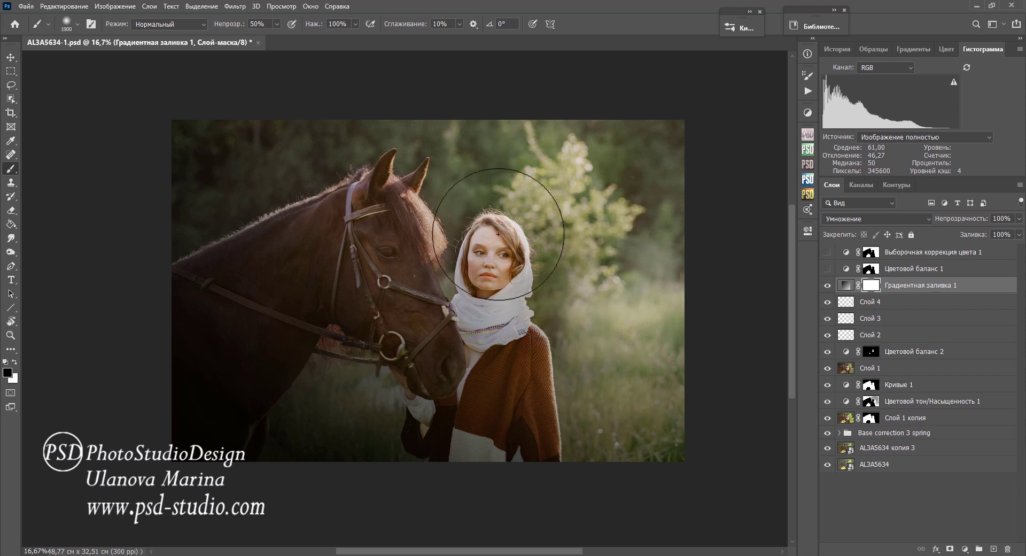
{"action": "left_click_drag", "start_coordinate": [498, 235], "coordinate": [469, 236]}
{"action": "key", "text": "bracketright"}
{"action": "key", "text": "bracketright"}
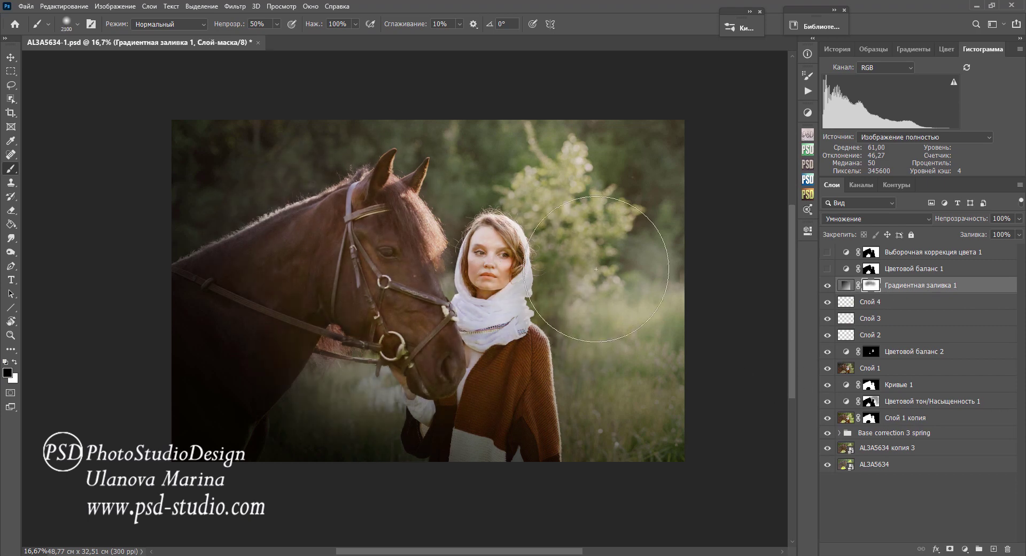
{"action": "left_click_drag", "start_coordinate": [263, 195], "coordinate": [248, 194]}
{"action": "key", "text": "1"}
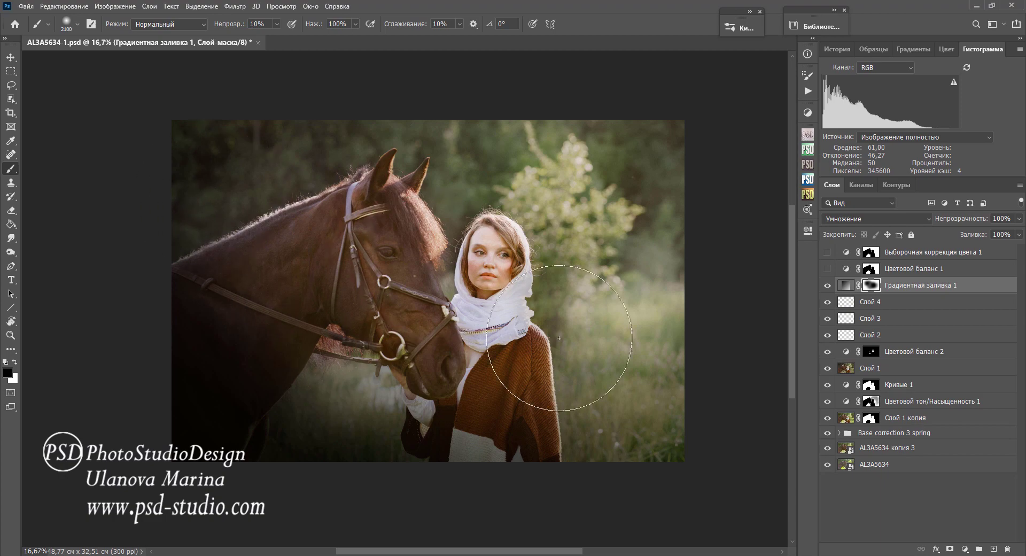
{"action": "mouse_move", "coordinate": [559, 337]}
{"action": "left_mouse_down"}
{"action": "mouse_move", "coordinate": [522, 355]}
{"action": "mouse_move", "coordinate": [554, 390]}
{"action": "mouse_move", "coordinate": [435, 435]}
{"action": "mouse_move", "coordinate": [215, 333]}
{"action": "left_mouse_up"}
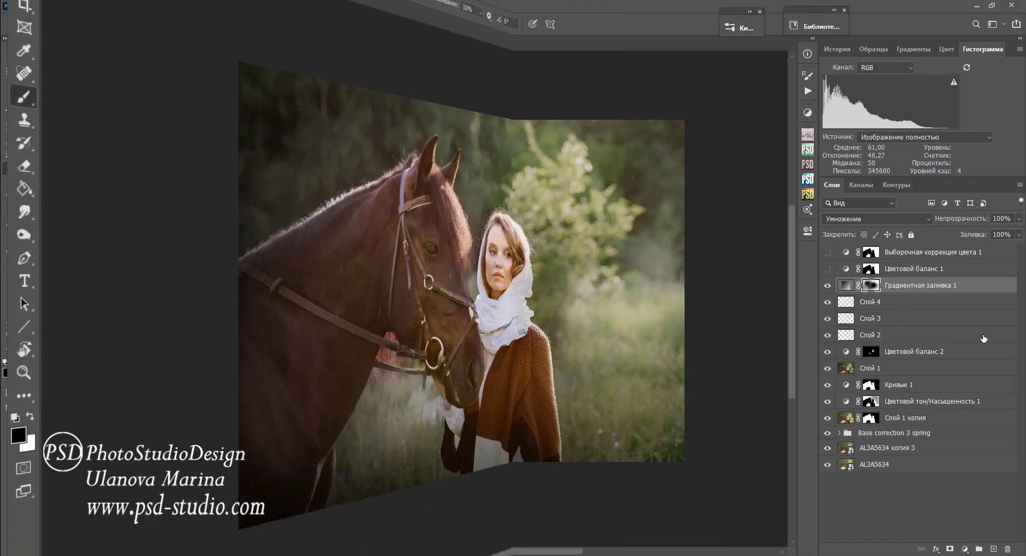
- Add Слой 5 with Экран (Screen) blending
{"action": "left_click", "coordinate": [993, 549]}
{"action": "left_click", "coordinate": [876, 218]}
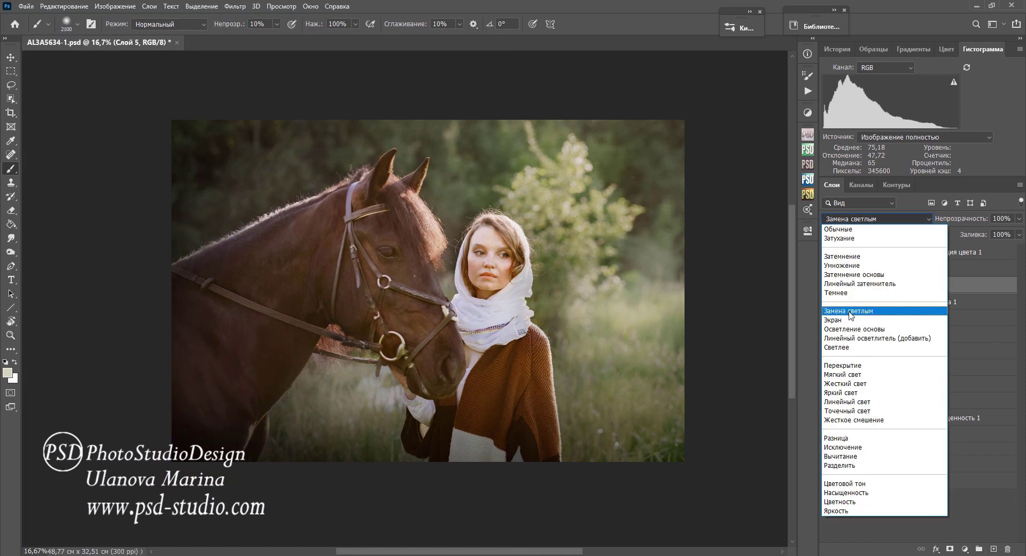
{"action": "left_click", "coordinate": [851, 320]}
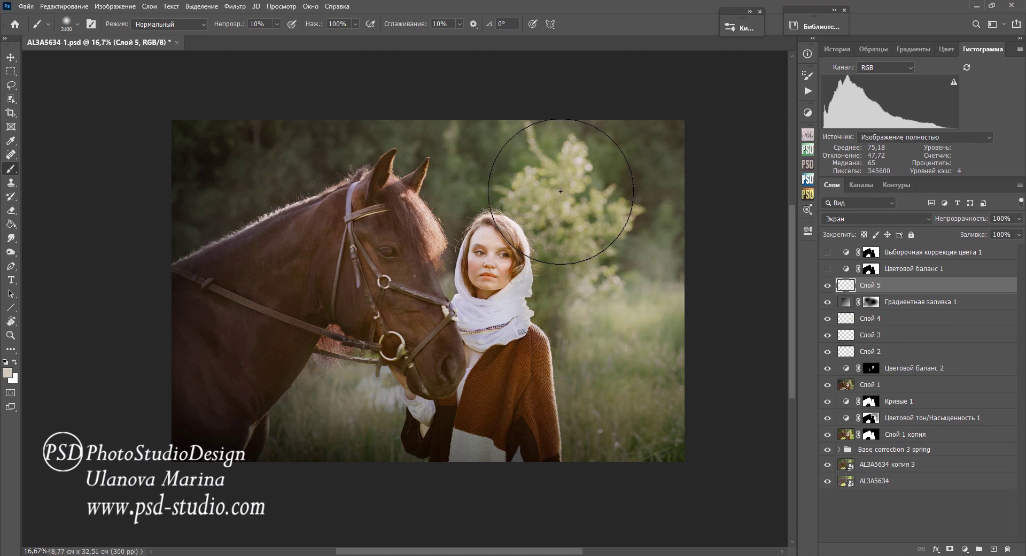
- Set the foreground colour to a light peach derived from a sampled skin tone
{"action": "left_click", "coordinate": [7, 372]}
{"action": "left_click", "coordinate": [500, 264]}
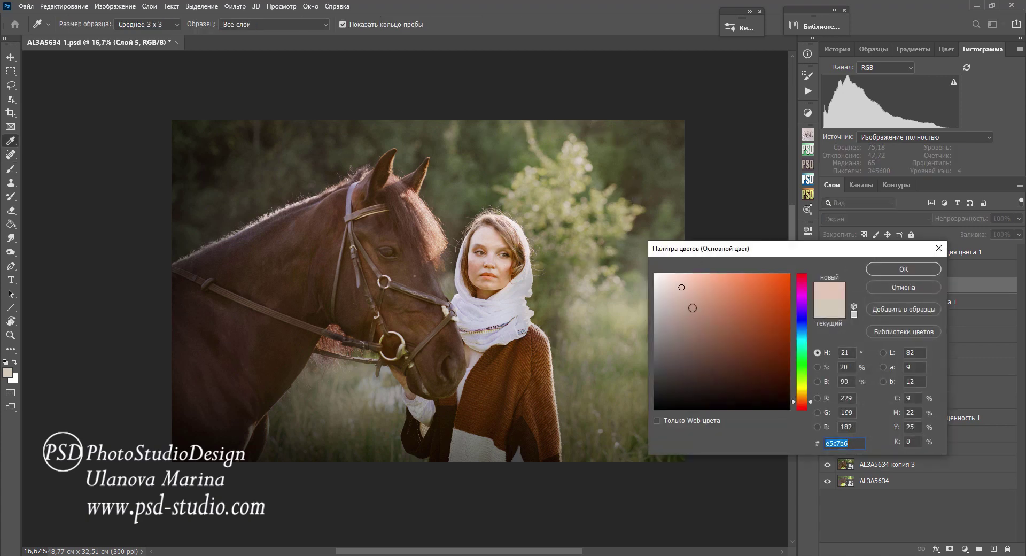
{"action": "left_click", "coordinate": [504, 278]}
{"action": "mouse_move", "coordinate": [803, 402]}
{"action": "left_mouse_down"}
{"action": "mouse_move", "coordinate": [802, 393]}
{"action": "mouse_move", "coordinate": [793, 398]}
{"action": "left_mouse_up"}
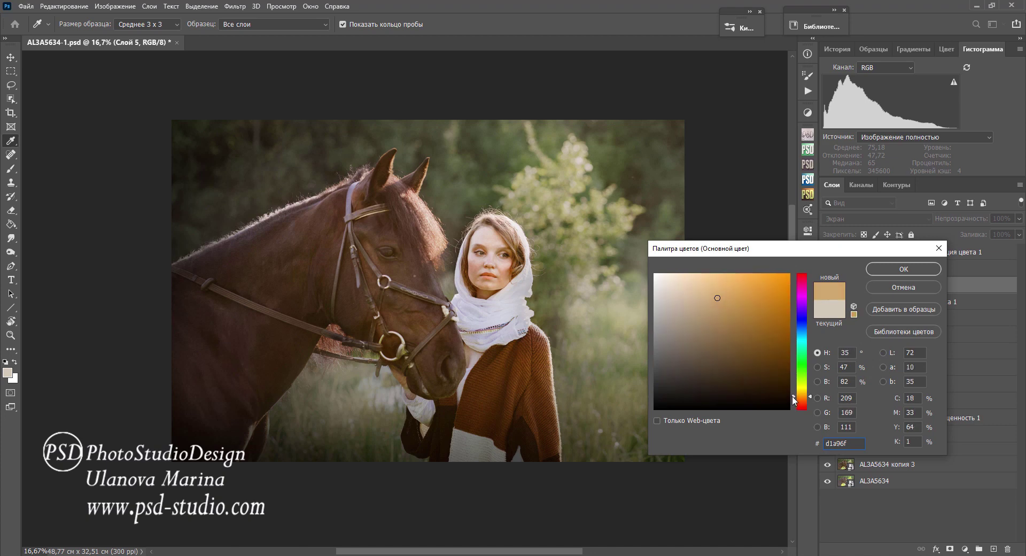
{"action": "left_click", "coordinate": [715, 278]}
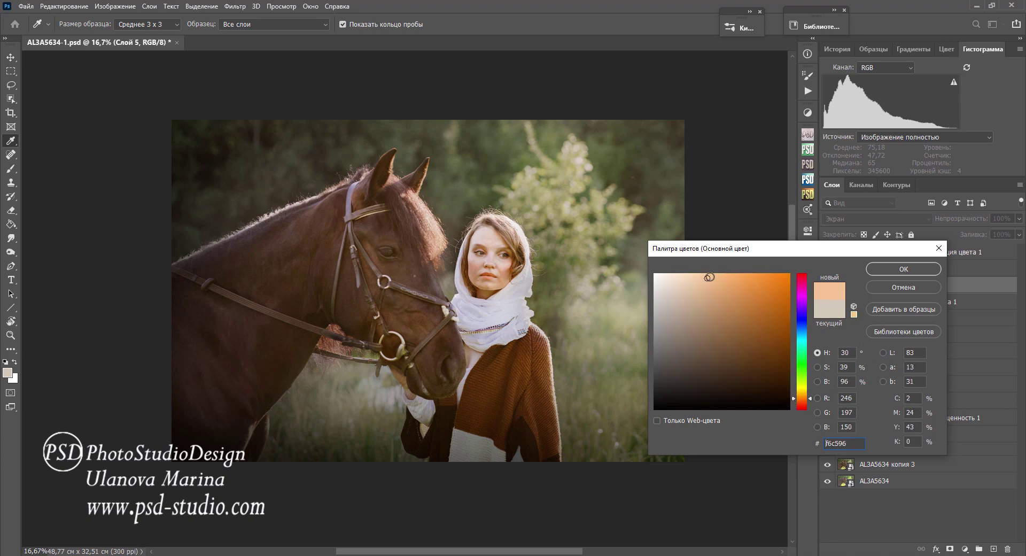
{"action": "left_click", "coordinate": [882, 269]}
- Paint a warm peach glow over the bush behind the woman with a 1500–3700 px brush
{"action": "key", "text": "b"}
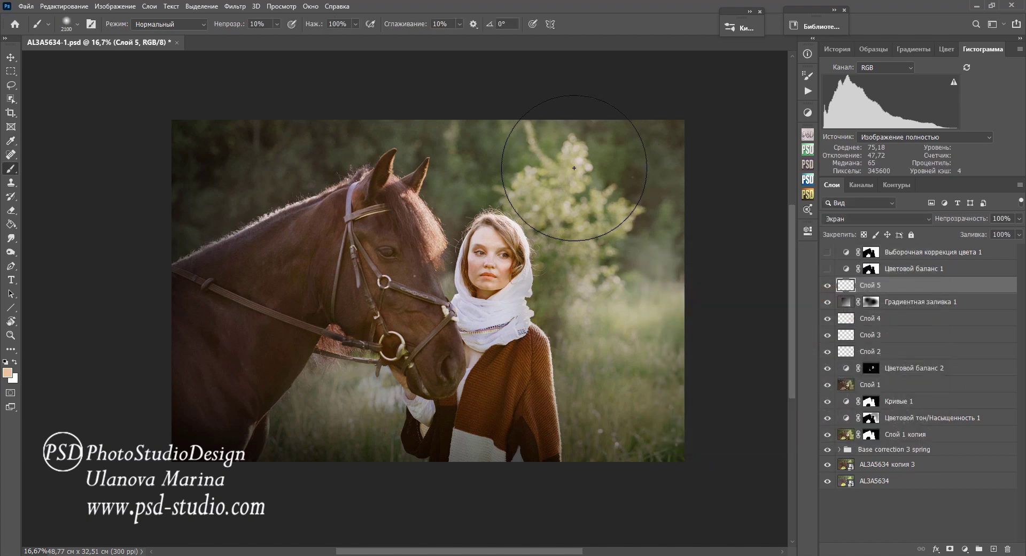
{"action": "key", "text": "bracketleft"}
{"action": "key", "text": "bracketleft"}
{"action": "key", "text": "bracketleft"}
{"action": "key", "text": "5"}
{"action": "left_click", "coordinate": [591, 192]}
{"action": "key", "text": "bracketright"}
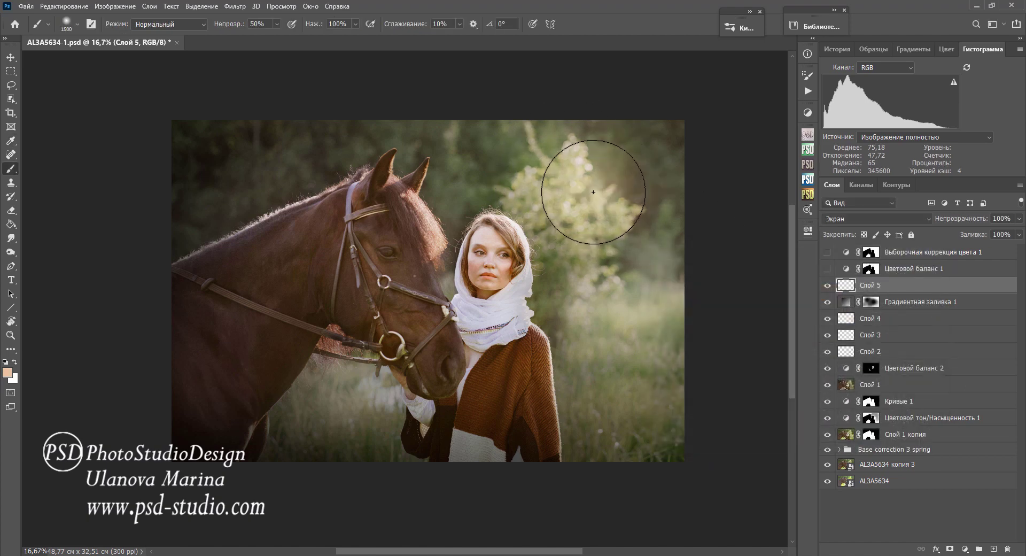
{"action": "left_click", "coordinate": [597, 193]}
{"action": "key", "text": "0"}
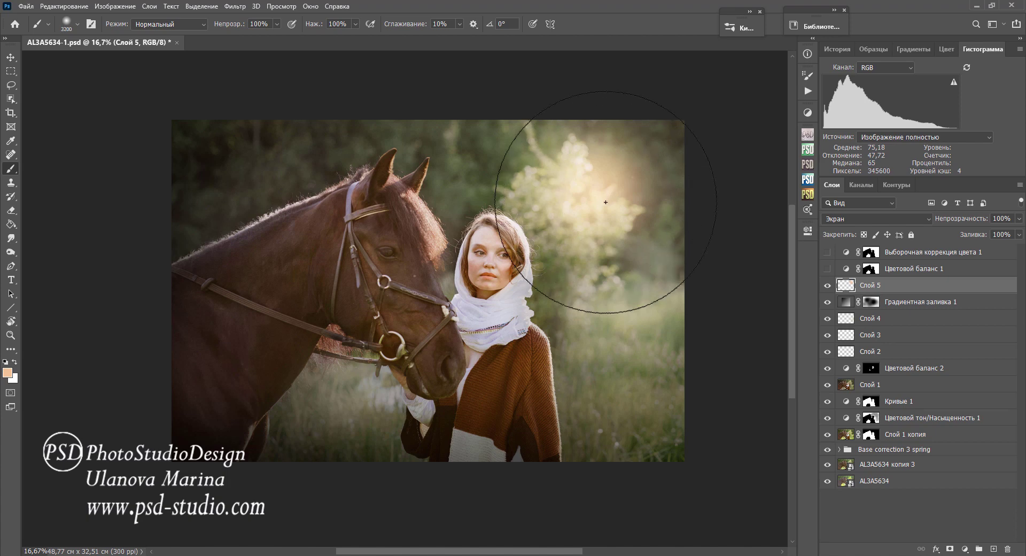
{"action": "key", "text": "bracketright"}
{"action": "key", "text": "bracketright"}
{"action": "key", "text": "bracketright"}
{"action": "left_click", "coordinate": [598, 231]}
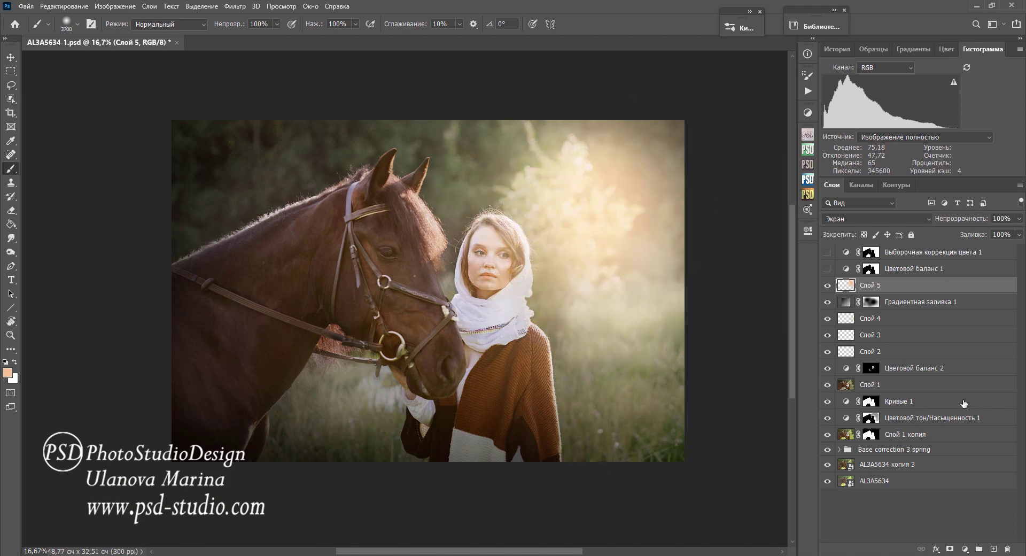
{"action": "key", "text": "ctrl+t"}
- Warp the glow wider by pulling its lower-left corner out and top edge up
{"action": "left_click", "coordinate": [586, 24]}
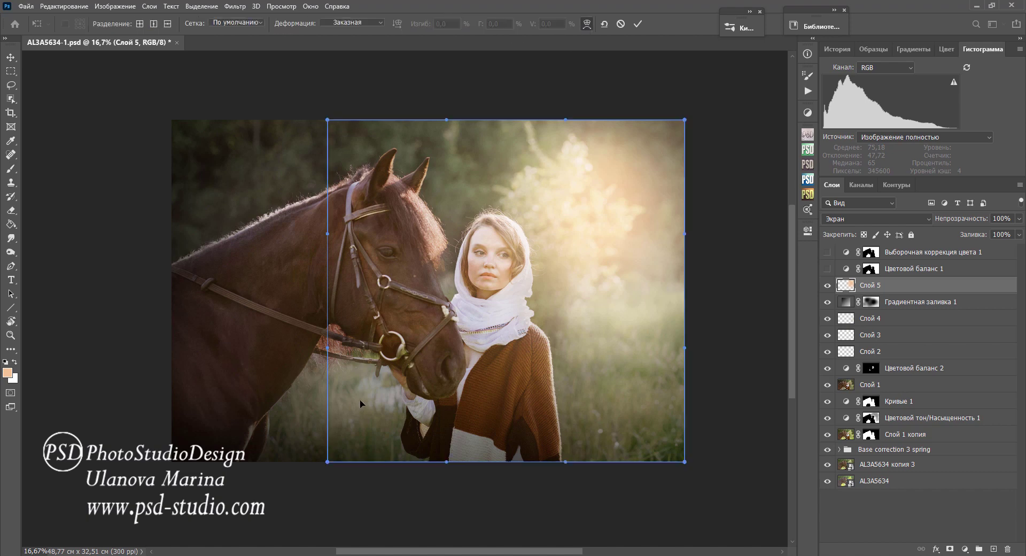
{"action": "left_click_drag", "start_coordinate": [327, 460], "coordinate": [155, 550]}
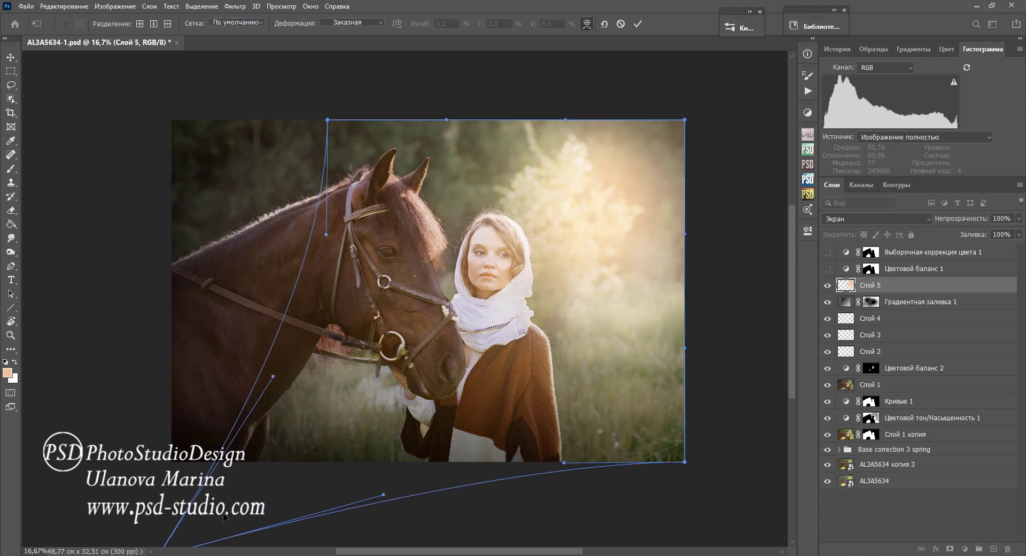
{"action": "left_click_drag", "start_coordinate": [636, 176], "coordinate": [625, 162]}
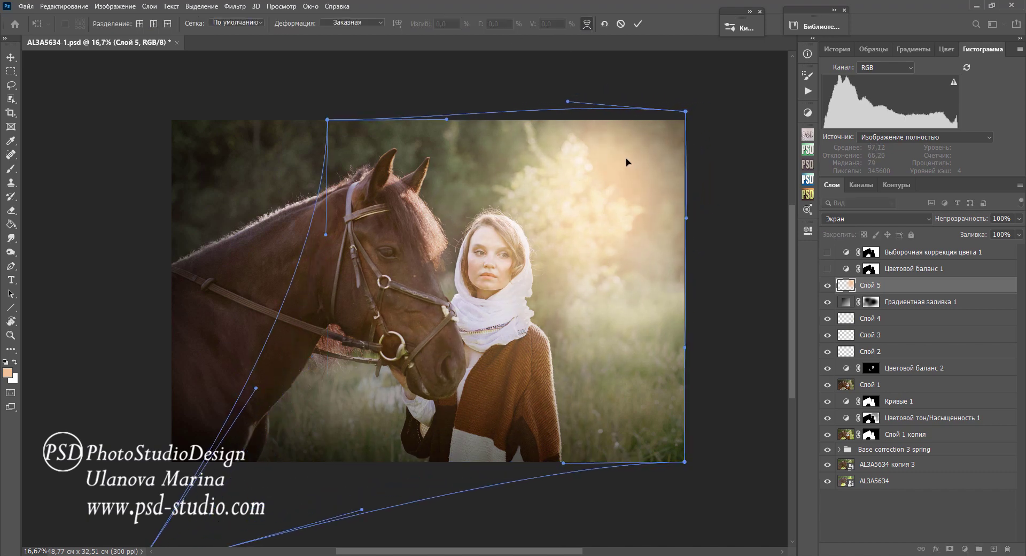
{"action": "key", "text": "Return"}
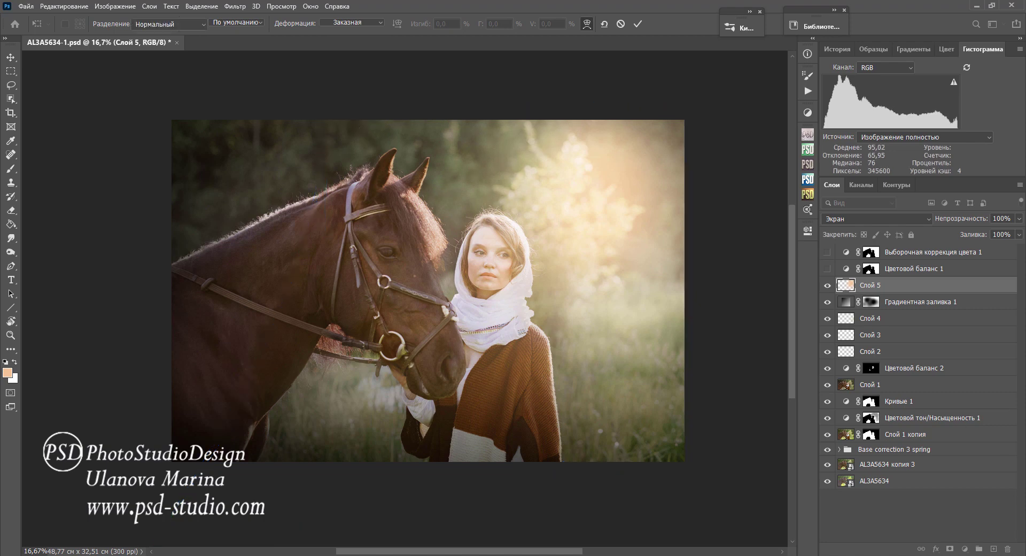
- Mask the glow off the woman's face and neck, then set Слой 5 to 70% opacity
{"action": "key", "text": "b"}
{"action": "left_click", "coordinate": [951, 549]}
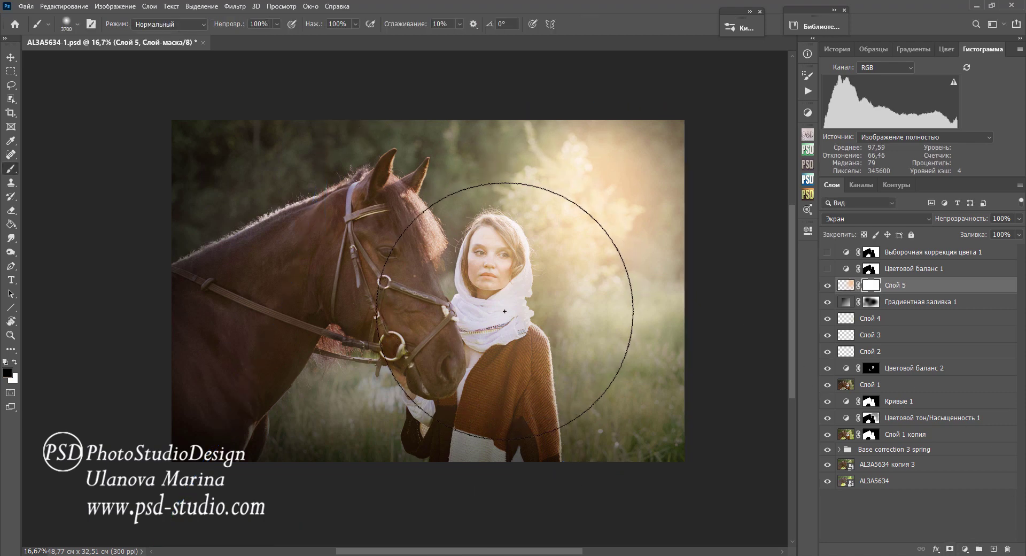
{"action": "left_click_drag", "start_coordinate": [491, 257], "coordinate": [492, 398]}
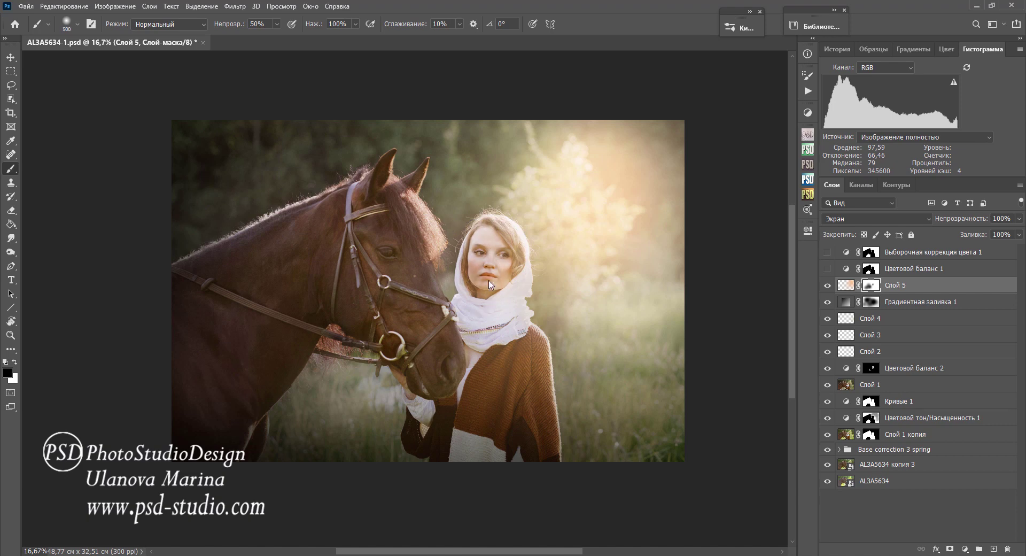
{"action": "key", "text": "bracketright"}
{"action": "left_click_drag", "start_coordinate": [489, 251], "coordinate": [452, 423]}
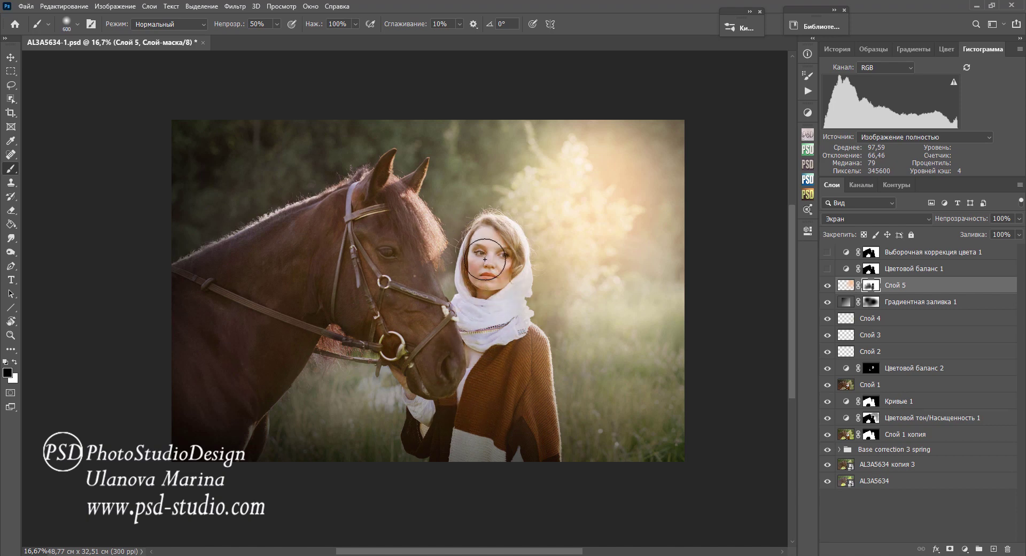
{"action": "key", "text": "x"}
{"action": "key", "text": "1"}
{"action": "key", "text": "bracketright"}
{"action": "key", "text": "bracketright"}
{"action": "left_click_drag", "start_coordinate": [468, 192], "coordinate": [530, 215]}
{"action": "left_click_drag", "start_coordinate": [980, 222], "coordinate": [958, 223]}
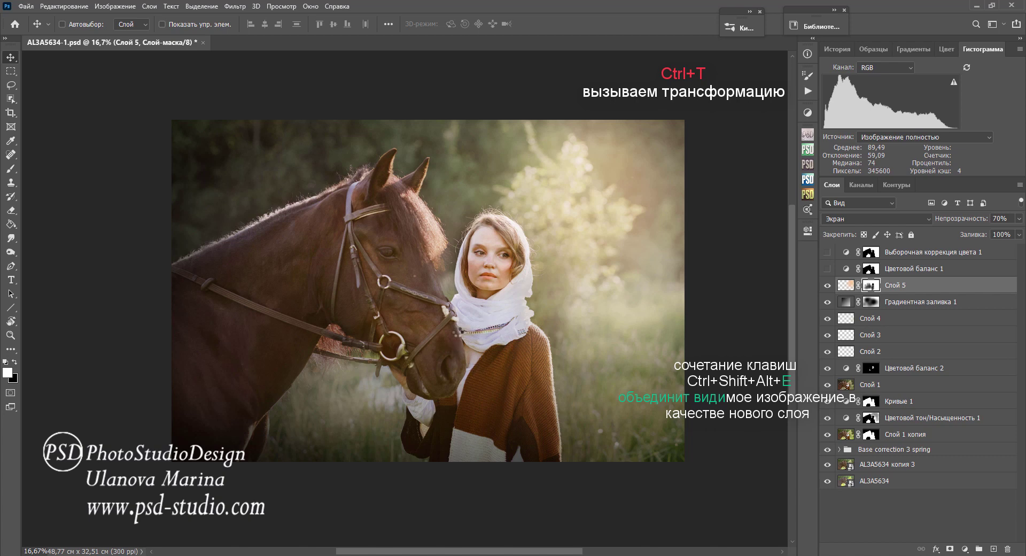
- Stamp the visible image into Слой 6, skew it slightly (101.35% width, -0.12°) and duplicate it
{"action": "key", "text": "ctrl+shift+alt+e"}
{"action": "key", "text": "ctrl"}
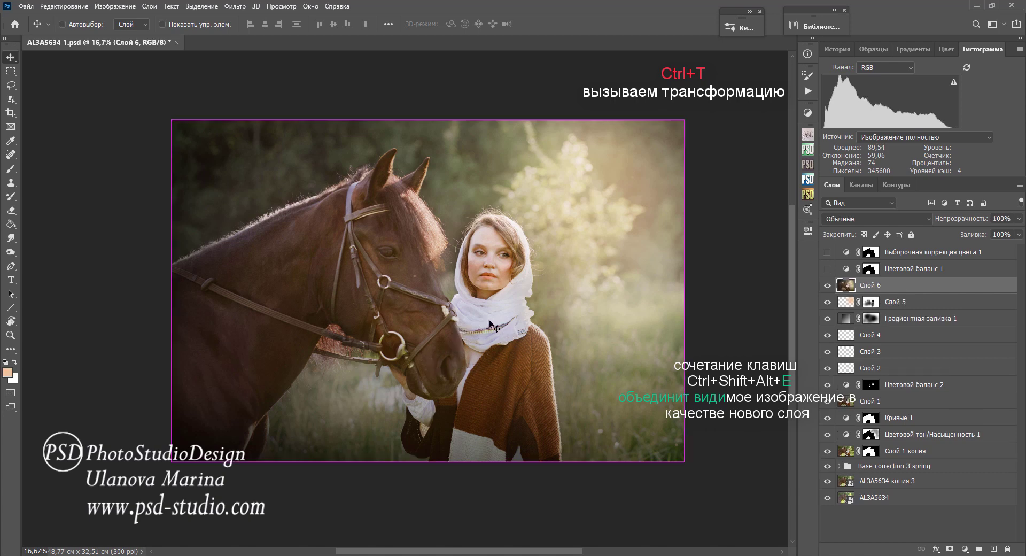
{"action": "key", "text": "ctrl+t"}
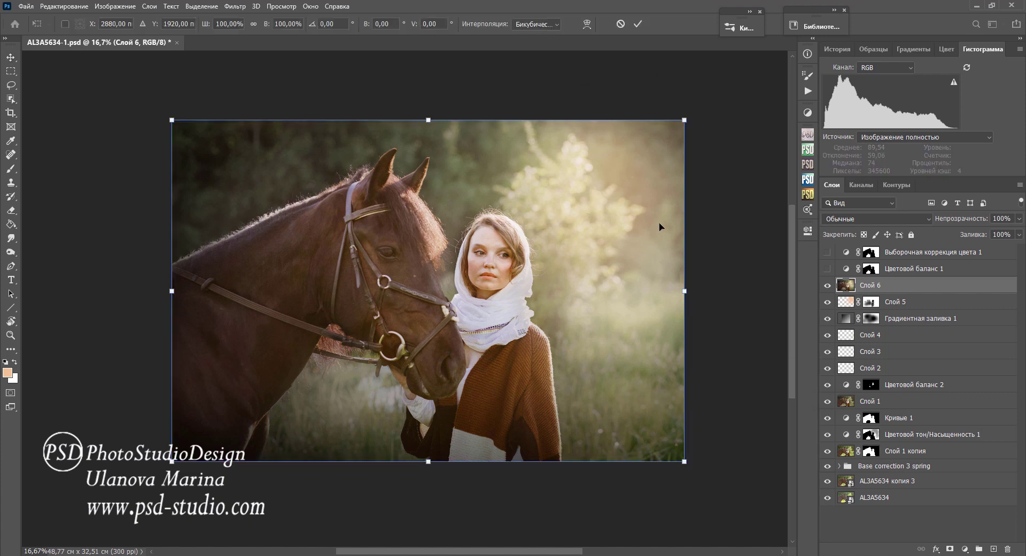
{"action": "left_click_drag", "start_coordinate": [687, 470], "coordinate": [688, 466]}
{"action": "left_click_drag", "start_coordinate": [691, 464], "coordinate": [691, 464]}
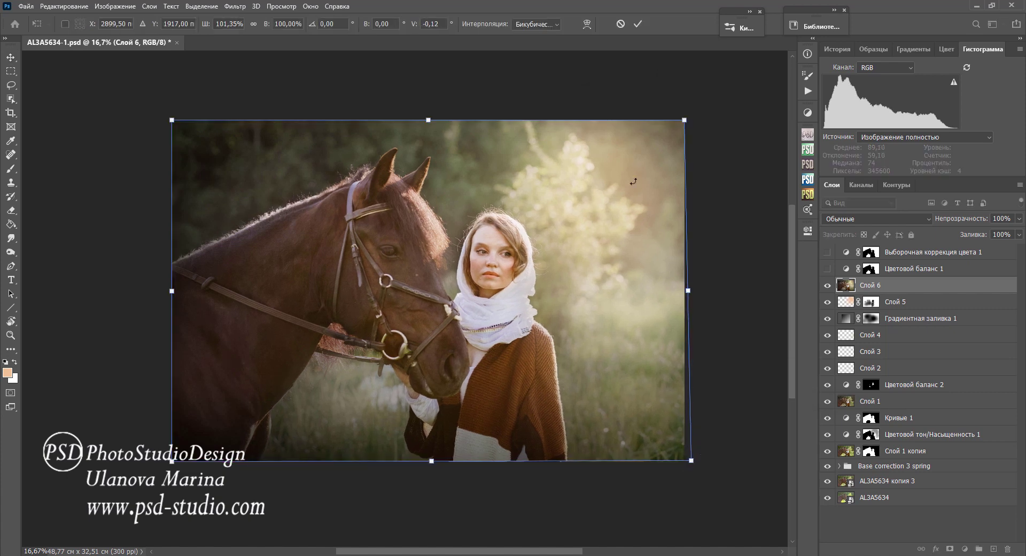
{"action": "left_click_drag", "start_coordinate": [685, 121], "coordinate": [683, 120]}
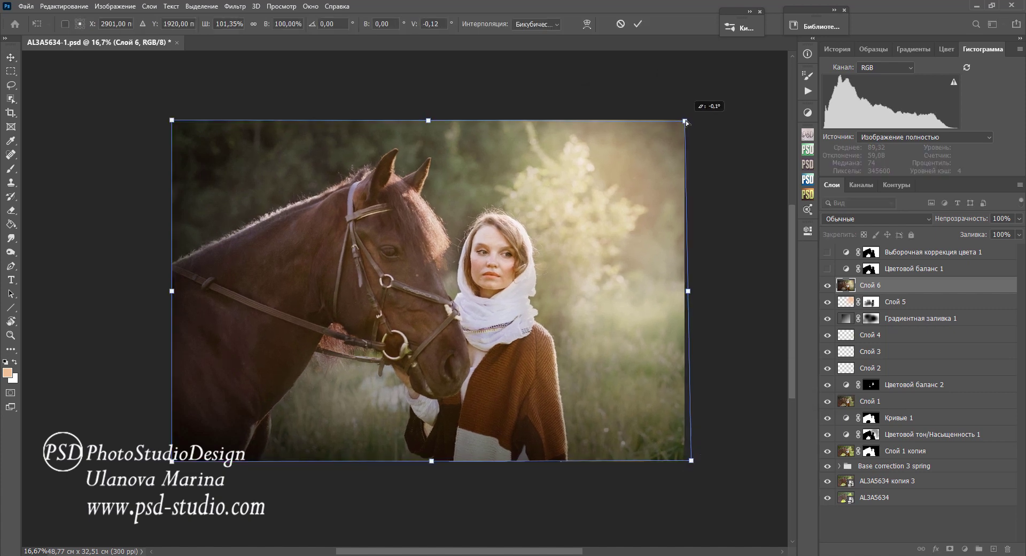
{"action": "key", "text": "Return"}
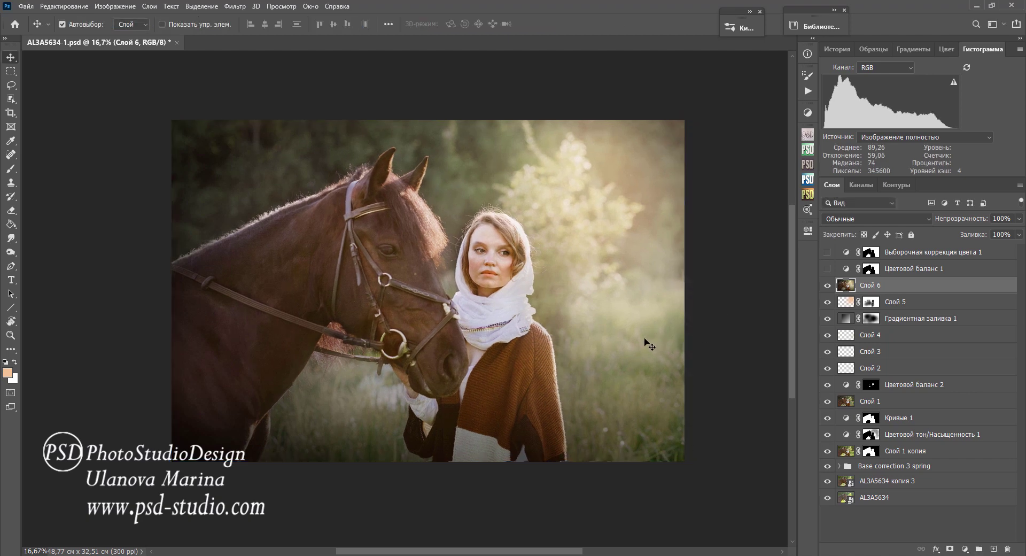
{"action": "left_click", "coordinate": [827, 286]}
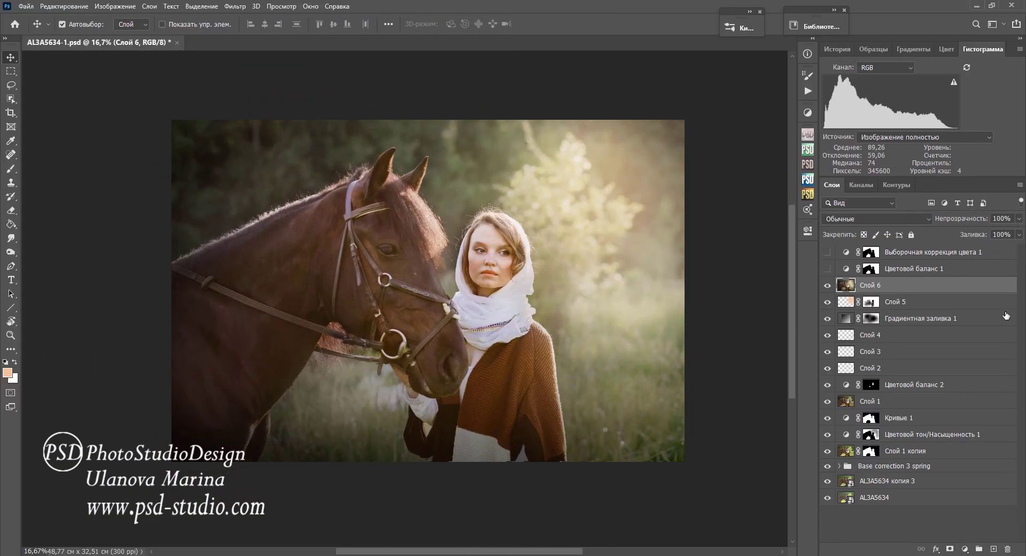
{"action": "left_click_drag", "start_coordinate": [985, 288], "coordinate": [994, 549]}
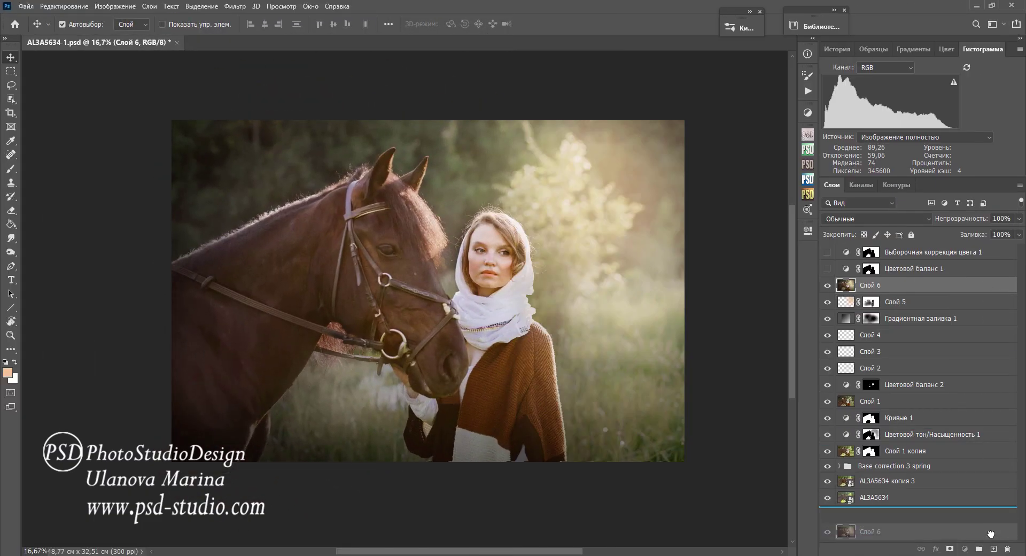
- Set Слой 6 копия to Мягкий свет (Soft Light) and apply a 44,3 px Gaussian Blur
{"action": "left_click", "coordinate": [883, 219]}
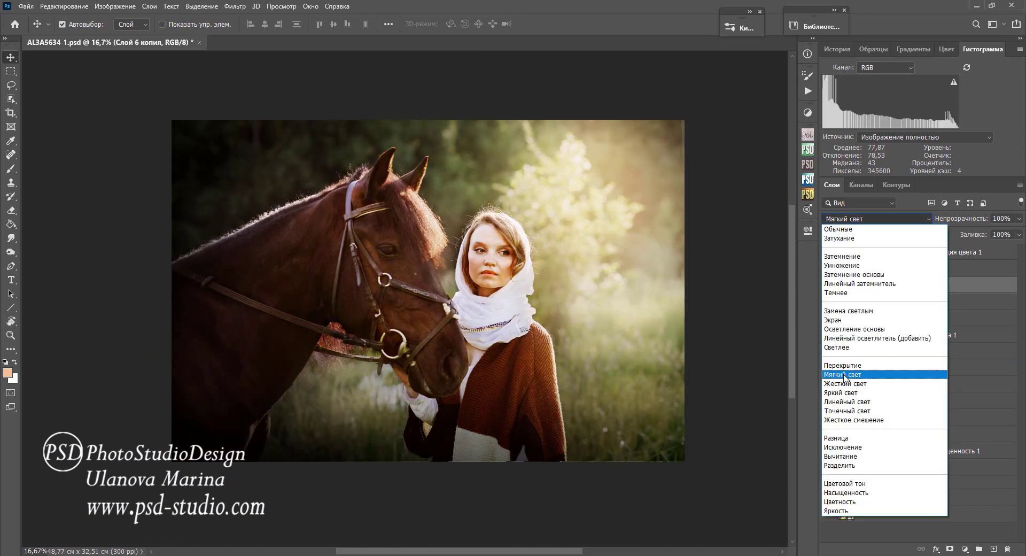
{"action": "left_click", "coordinate": [845, 368]}
{"action": "left_click", "coordinate": [228, 7]}
{"action": "mouse_move", "coordinate": [247, 168]}
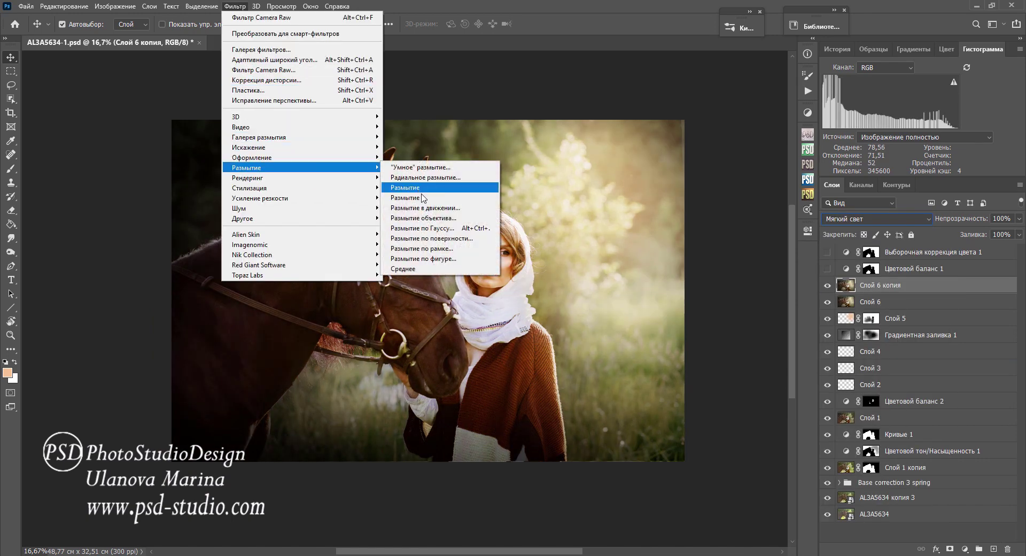
{"action": "left_click", "coordinate": [408, 231]}
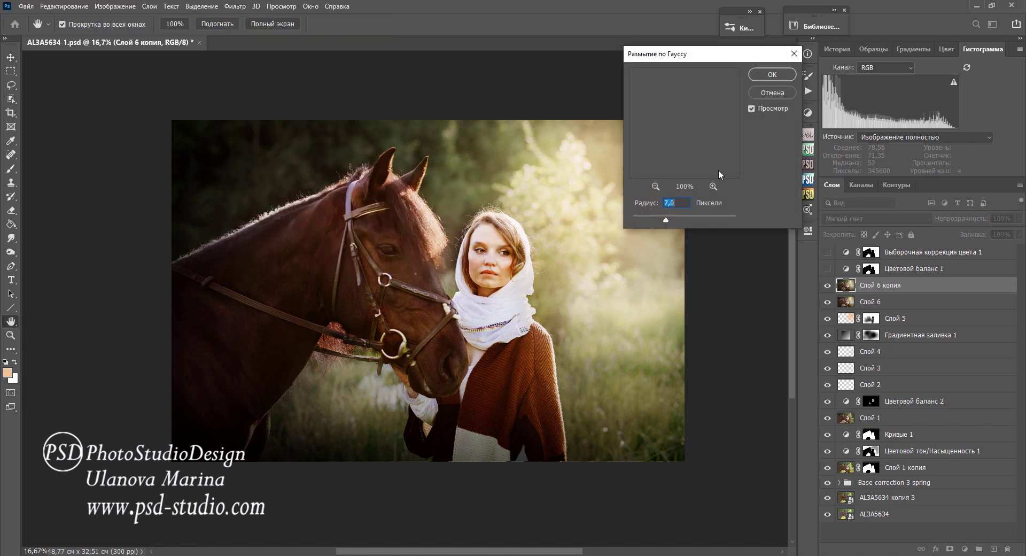
{"action": "left_click", "coordinate": [688, 218]}
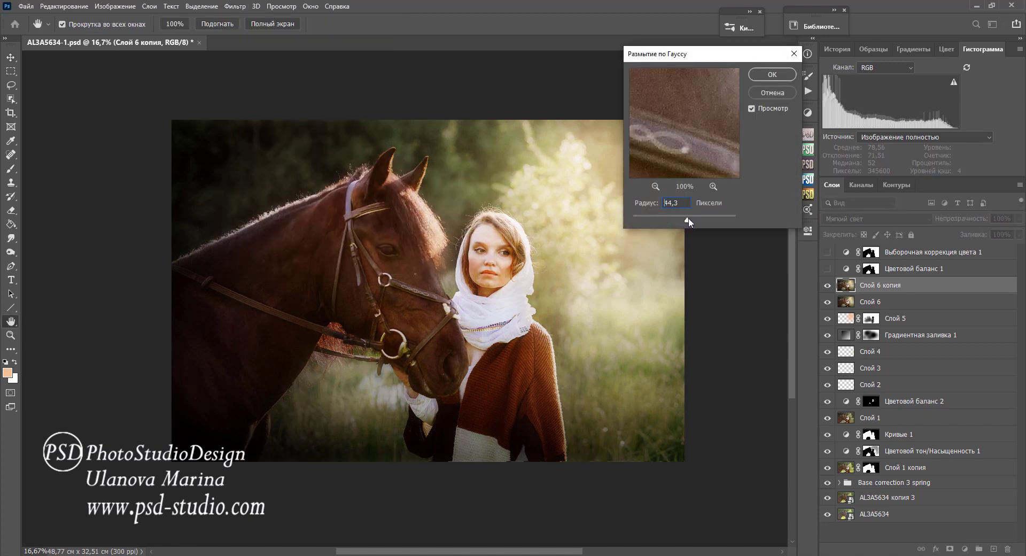
{"action": "left_click", "coordinate": [769, 76]}
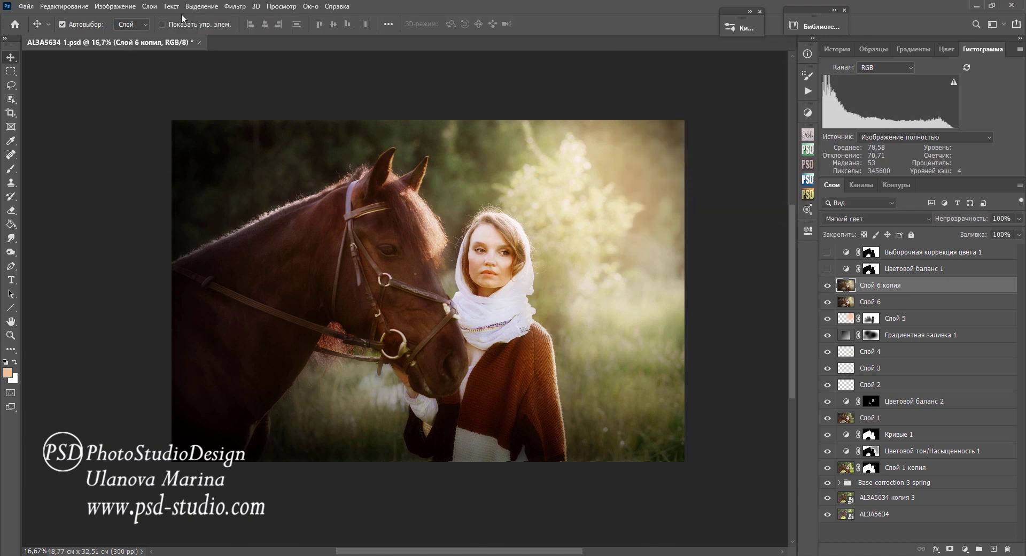
- Open Curves on Слой 6 копия and apply the Enhance Brightness and Contrast auto option
{"action": "left_click", "coordinate": [131, 7]}
{"action": "mouse_move", "coordinate": [118, 33]}
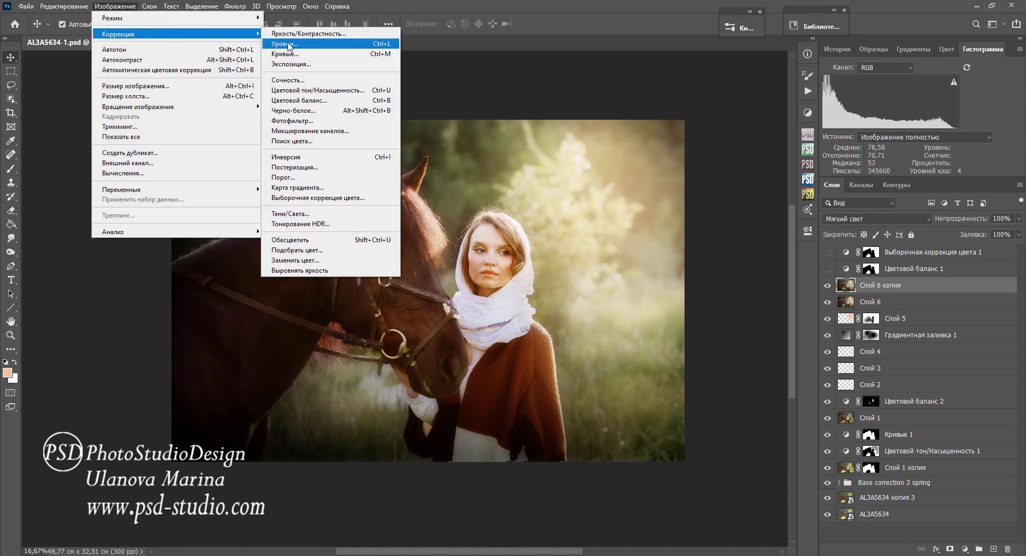
{"action": "left_click", "coordinate": [286, 54]}
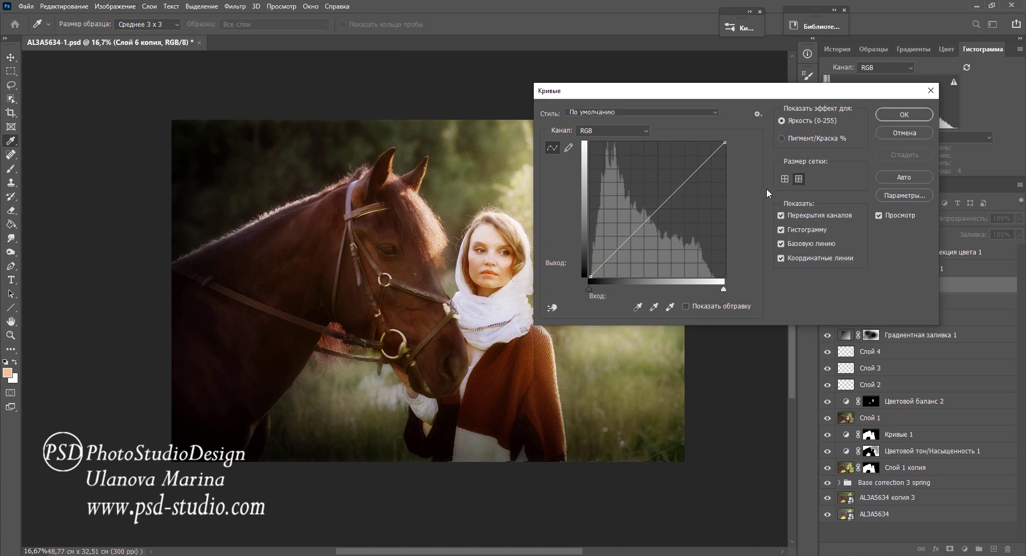
{"action": "left_click", "coordinate": [902, 196]}
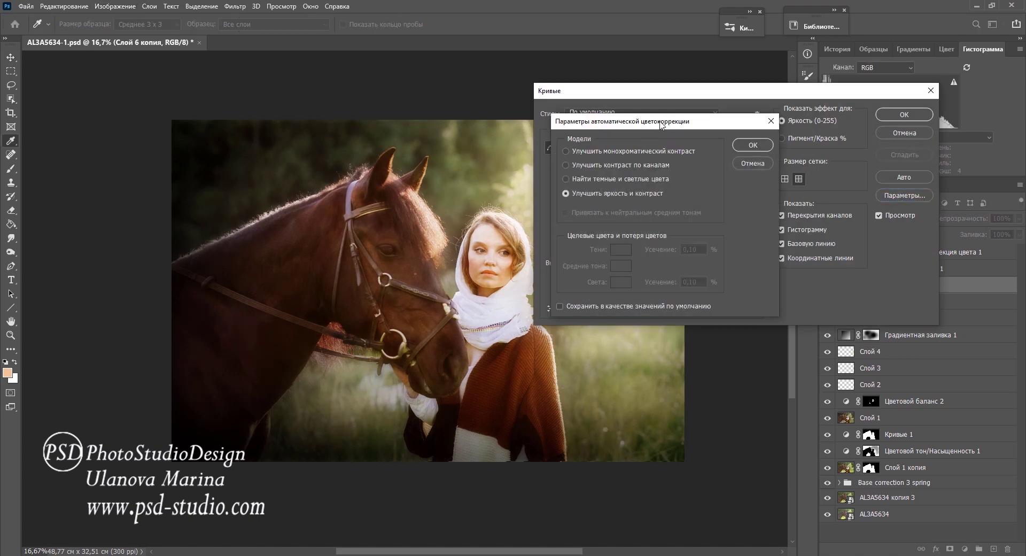
{"action": "left_click_drag", "start_coordinate": [662, 124], "coordinate": [727, 114]}
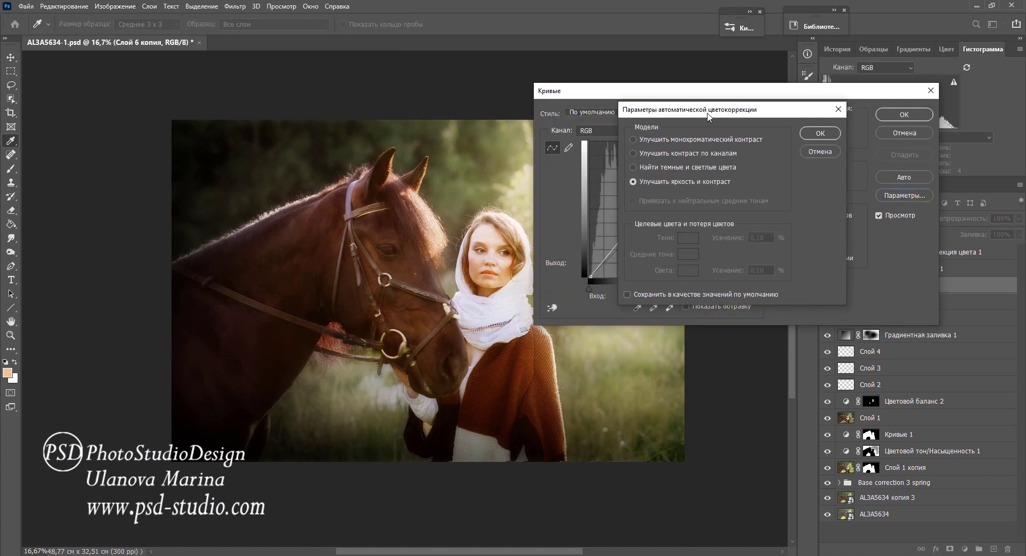
{"action": "left_click", "coordinate": [630, 182]}
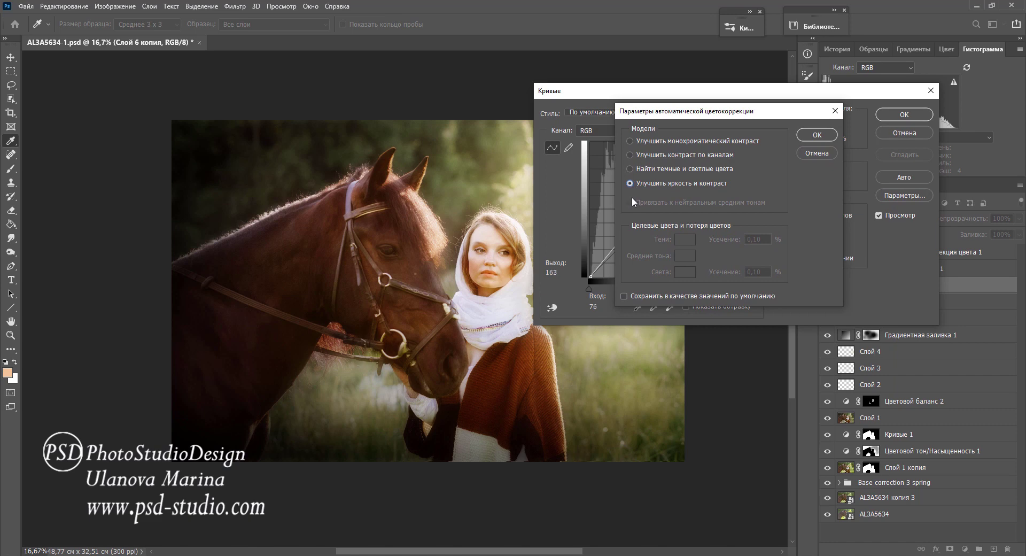
{"action": "left_click", "coordinate": [815, 135]}
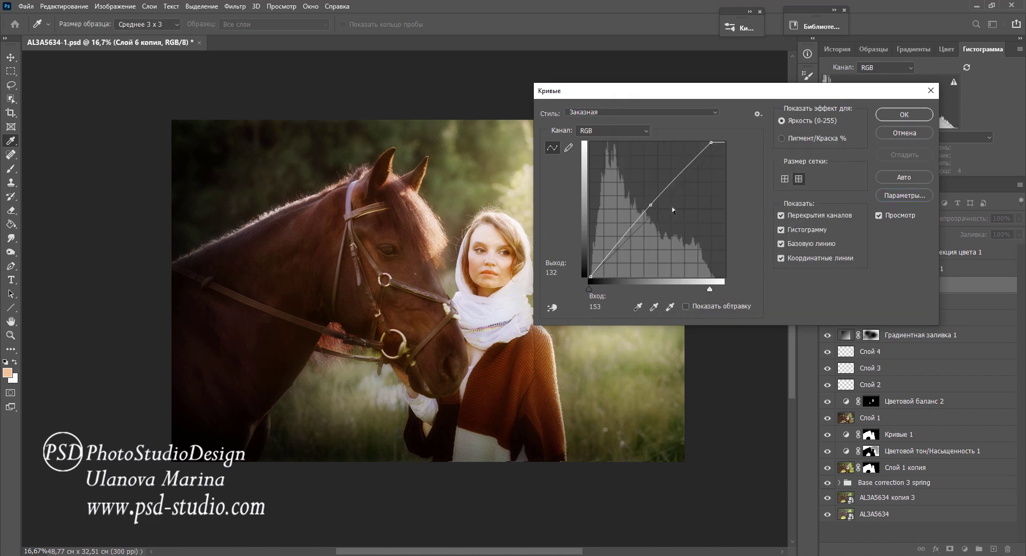
- Reshape the blue channel curve with its white point moved to 229, and apply Curves
{"action": "left_click", "coordinate": [636, 131]}
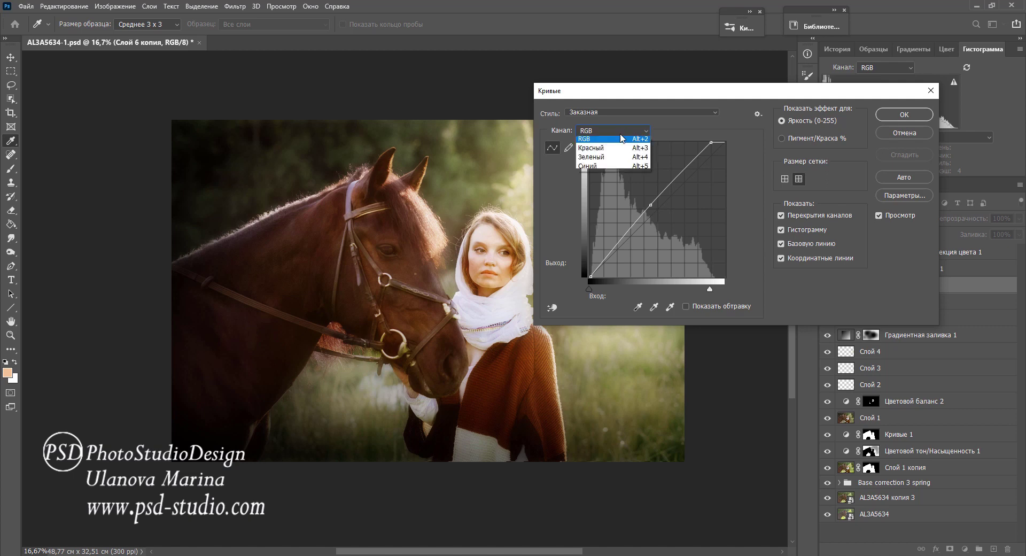
{"action": "left_click", "coordinate": [594, 170]}
{"action": "left_click_drag", "start_coordinate": [683, 186], "coordinate": [682, 179]}
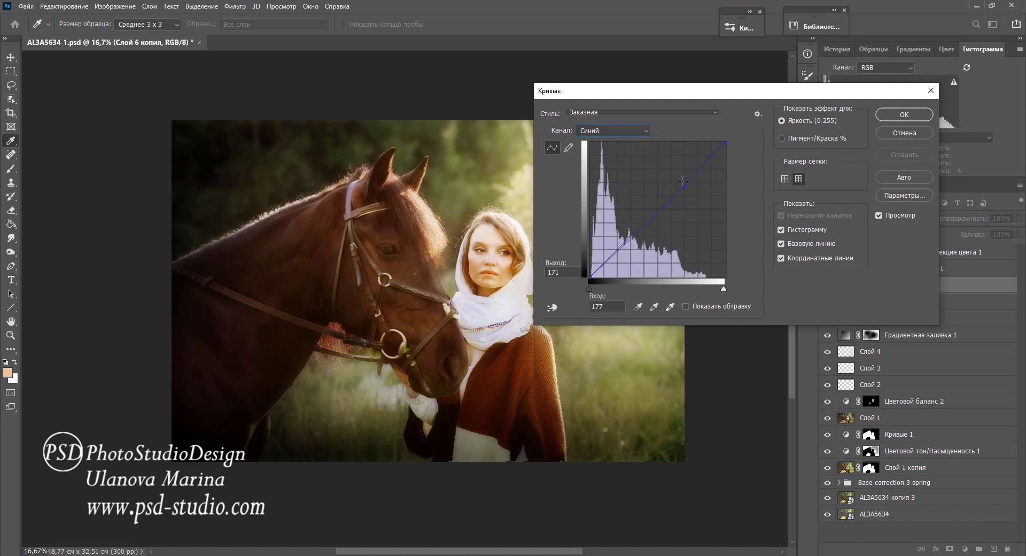
{"action": "left_click_drag", "start_coordinate": [683, 180], "coordinate": [687, 185]}
{"action": "left_click_drag", "start_coordinate": [724, 142], "coordinate": [711, 142]}
{"action": "left_click", "coordinate": [648, 220]}
{"action": "left_click", "coordinate": [886, 118]}
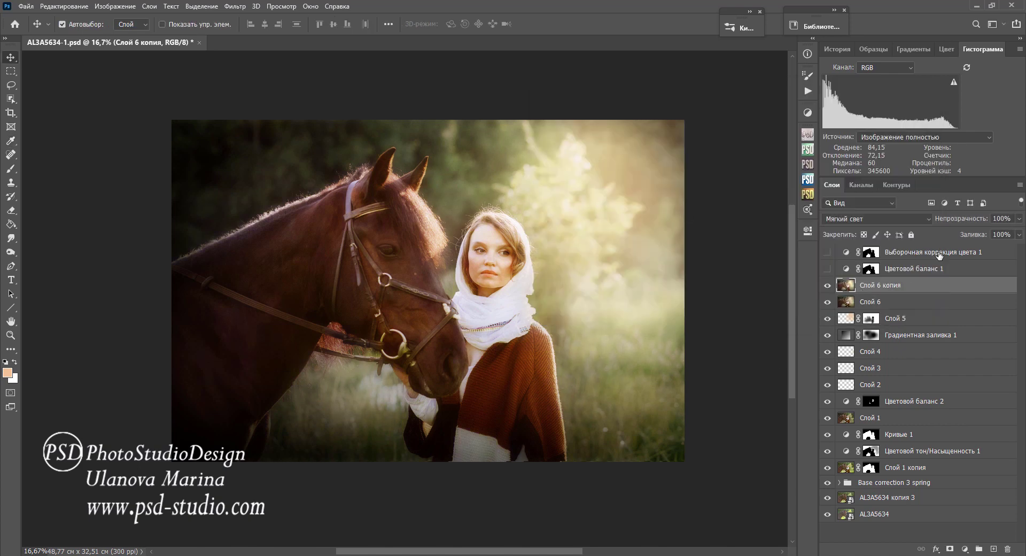
{"action": "left_click", "coordinate": [1003, 218]}
{"action": "type", "text": "94"}
- Hide Слой 6, set Слой 6 копия to 66% opacity, and lasso around the woman's head and scarf
{"action": "left_click", "coordinate": [827, 286]}
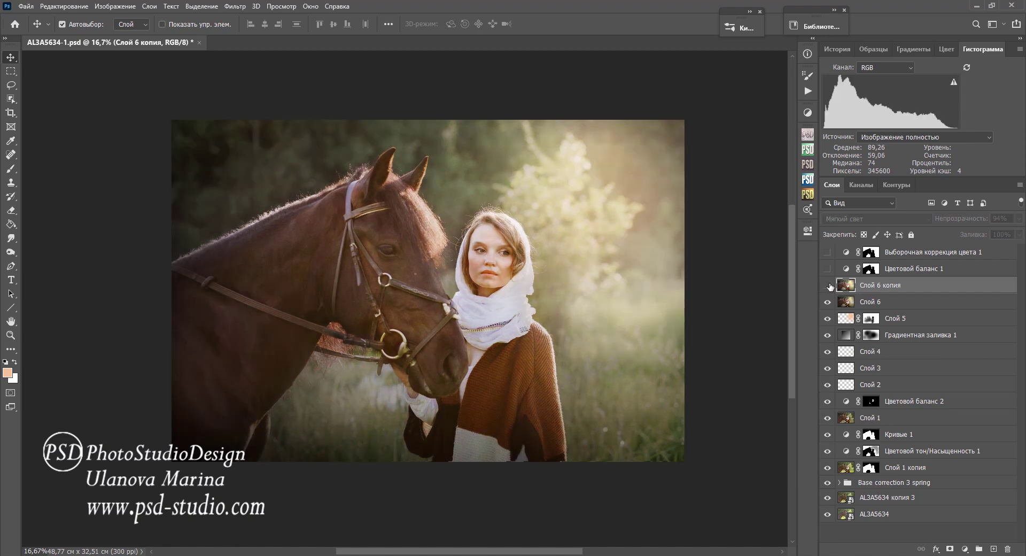
{"action": "left_click", "coordinate": [827, 286]}
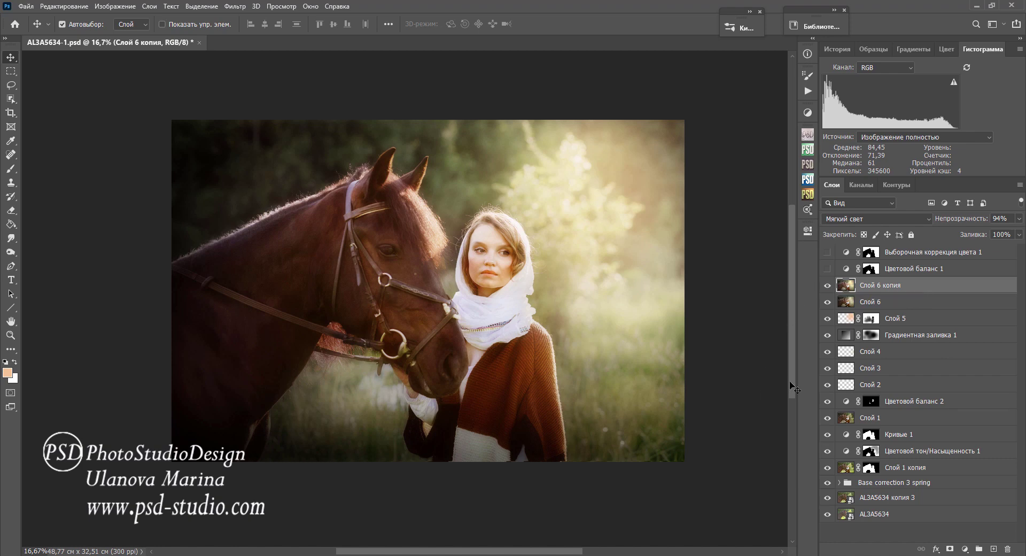
{"action": "left_click", "coordinate": [827, 302]}
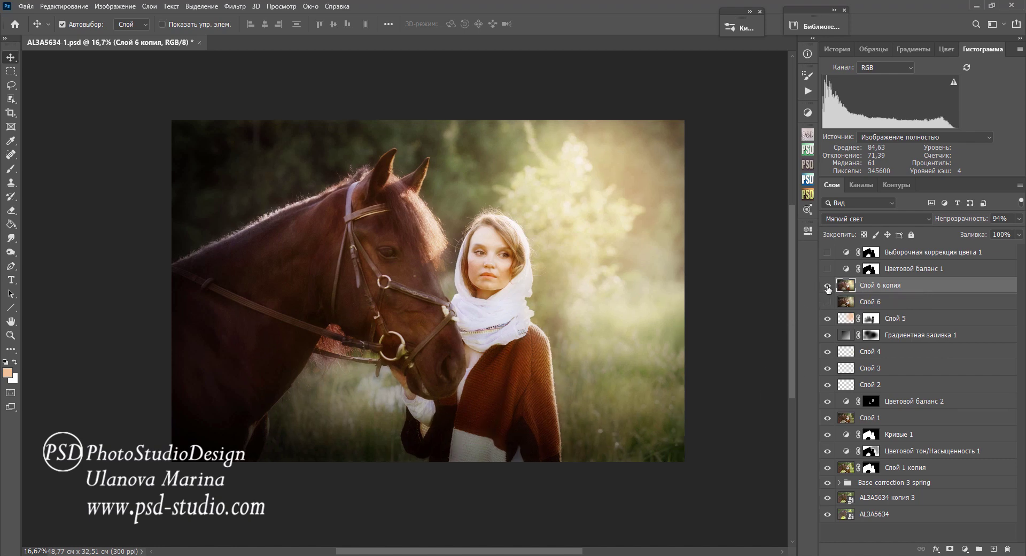
{"action": "left_click", "coordinate": [999, 218]}
{"action": "type", "text": "50"}
{"action": "key", "text": "Return"}
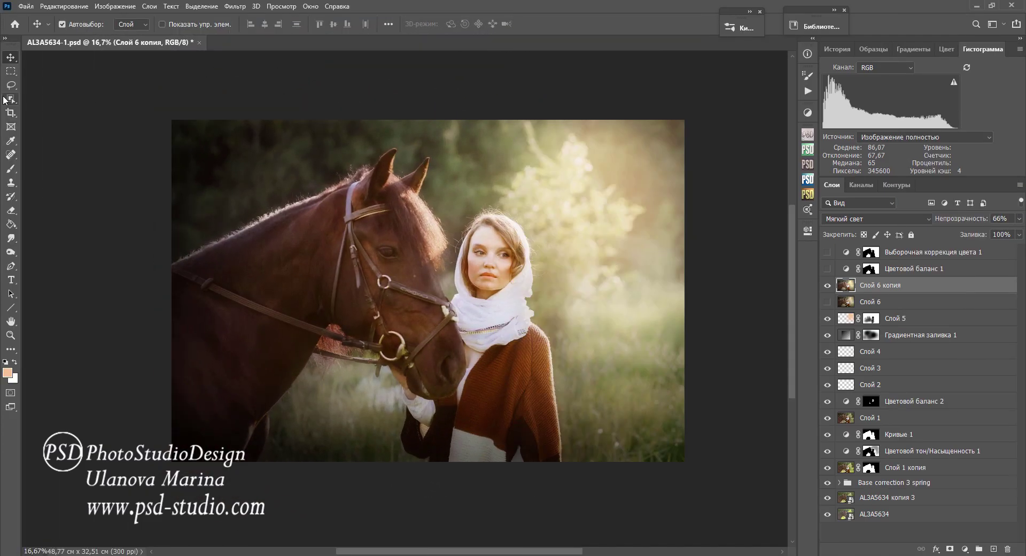
{"action": "left_click", "coordinate": [11, 84]}
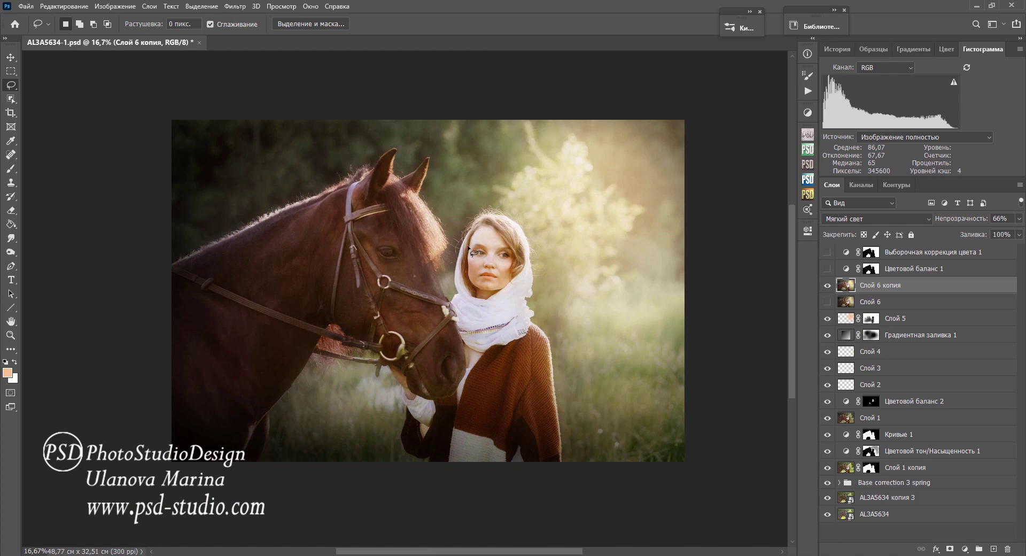
{"action": "left_click_drag", "start_coordinate": [468, 247], "coordinate": [451, 256]}
- Add a Curves adjustment masked to the woman, pulling the RGB and red (21) black points inward
{"action": "left_click", "coordinate": [965, 549]}
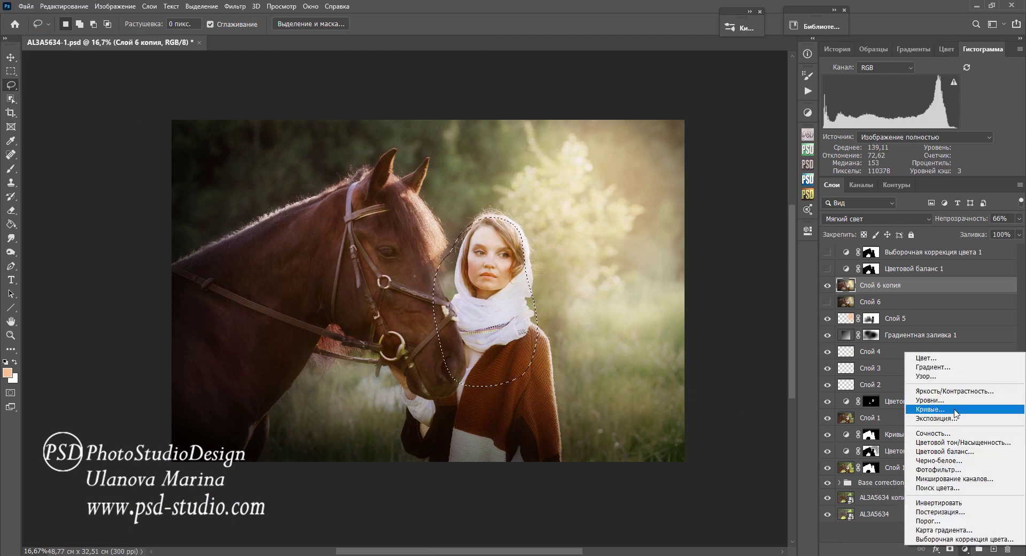
{"action": "left_click", "coordinate": [930, 409]}
{"action": "left_click_drag", "start_coordinate": [619, 429], "coordinate": [627, 429]}
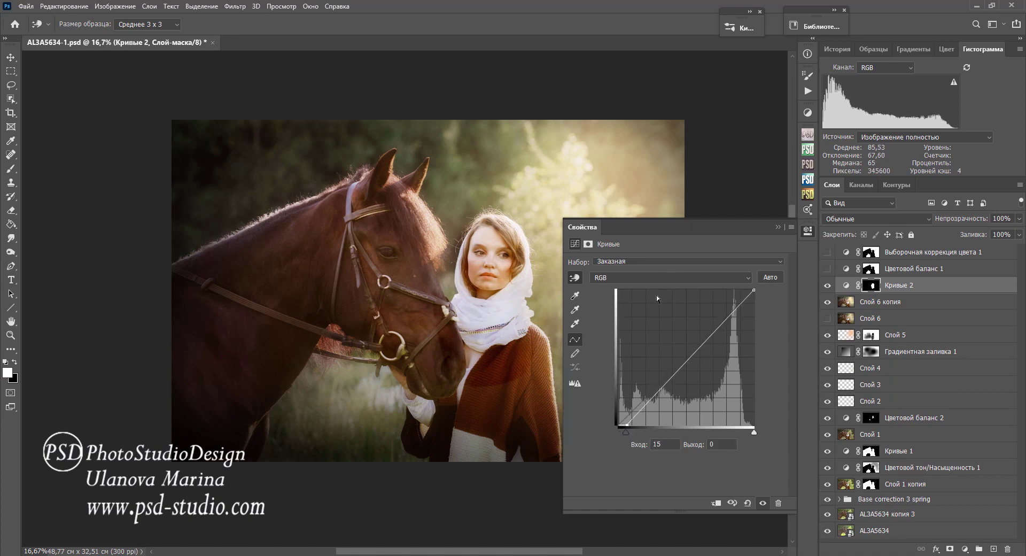
{"action": "left_click", "coordinate": [662, 277]}
{"action": "left_click_drag", "start_coordinate": [624, 431], "coordinate": [630, 430]}
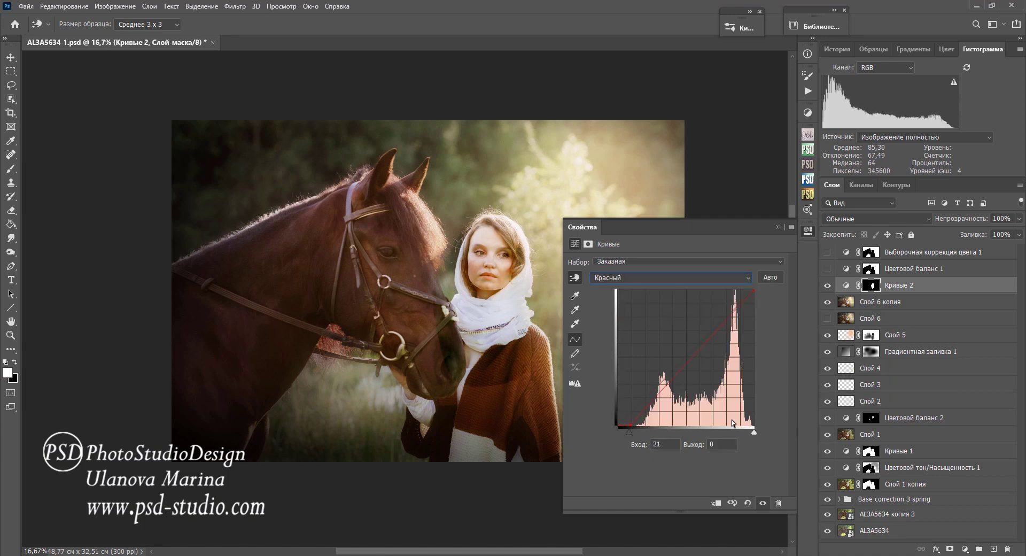
- Pull the green curve's black and white points inward, then move to the blue channel
{"action": "left_click", "coordinate": [754, 431]}
{"action": "left_click", "coordinate": [668, 277]}
{"action": "left_click", "coordinate": [663, 307]}
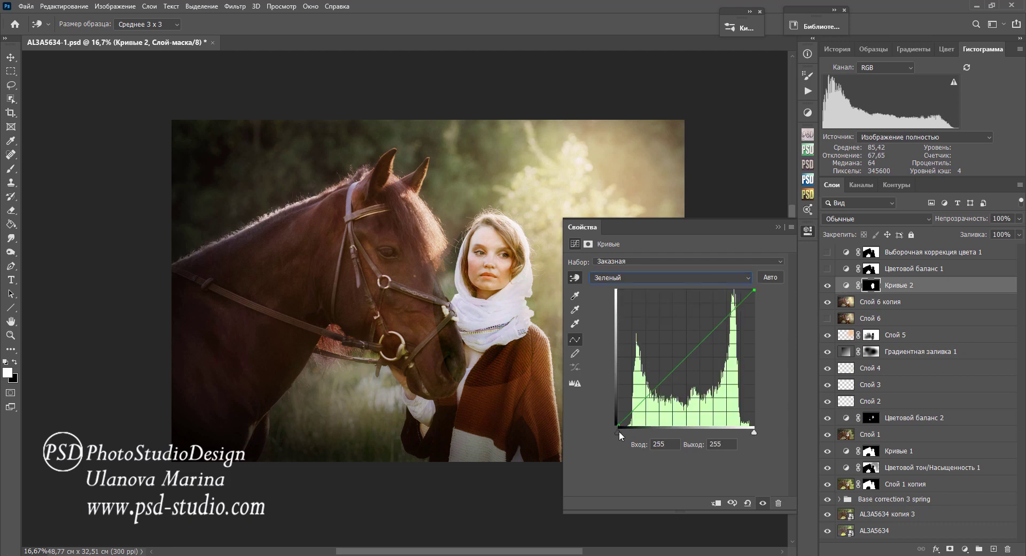
{"action": "left_click_drag", "start_coordinate": [618, 432], "coordinate": [624, 429]}
{"action": "left_click_drag", "start_coordinate": [754, 431], "coordinate": [751, 432]}
{"action": "left_click", "coordinate": [661, 277]}
{"action": "left_click", "coordinate": [662, 319]}
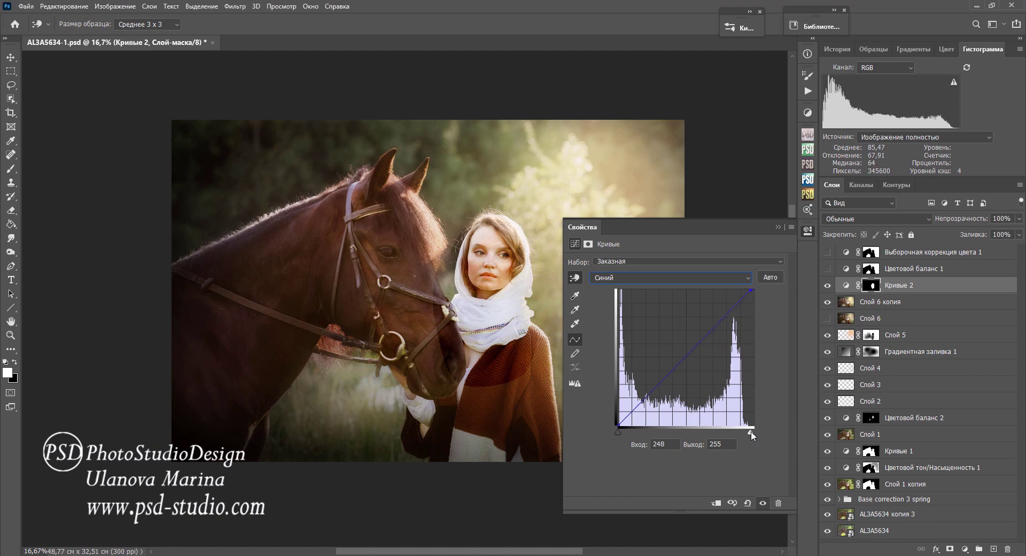
- Feather the Кривые 2 mask edge, toggling the layer before and after to compare
{"action": "left_click", "coordinate": [778, 227]}
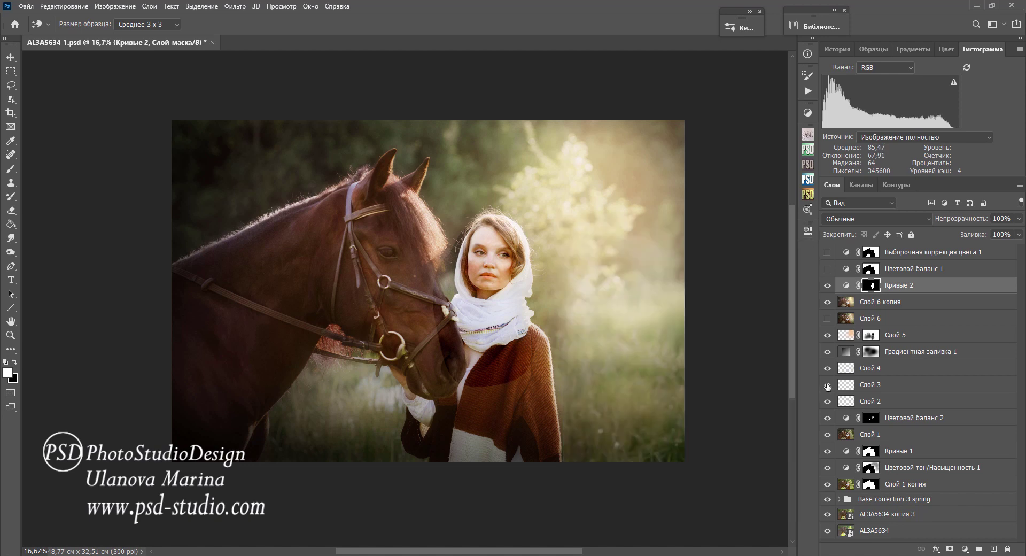
{"action": "left_click", "coordinate": [827, 285]}
{"action": "double_click", "coordinate": [869, 289]}
{"action": "key", "text": "l"}
{"action": "left_click_drag", "start_coordinate": [572, 337], "coordinate": [692, 339]}
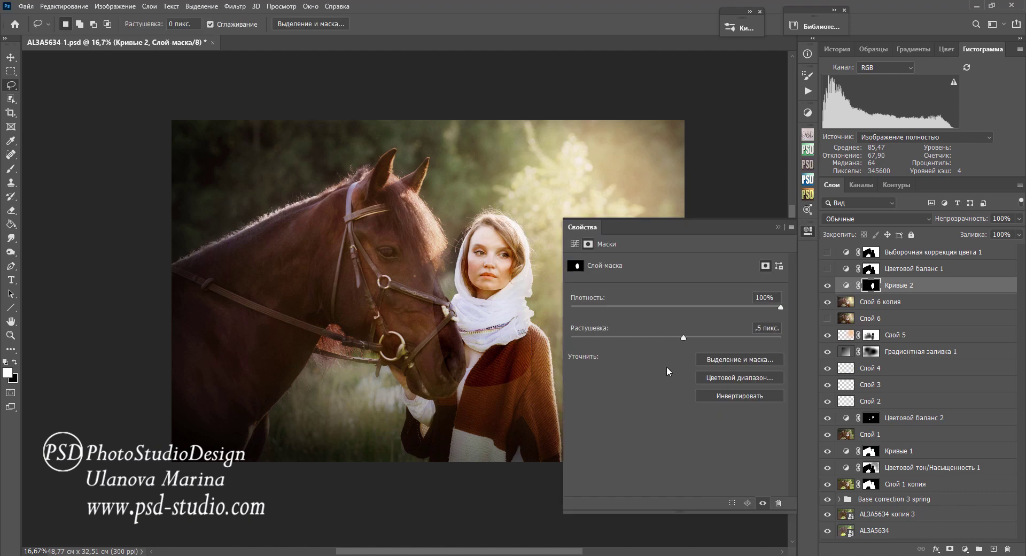
{"action": "left_click", "coordinate": [778, 227]}
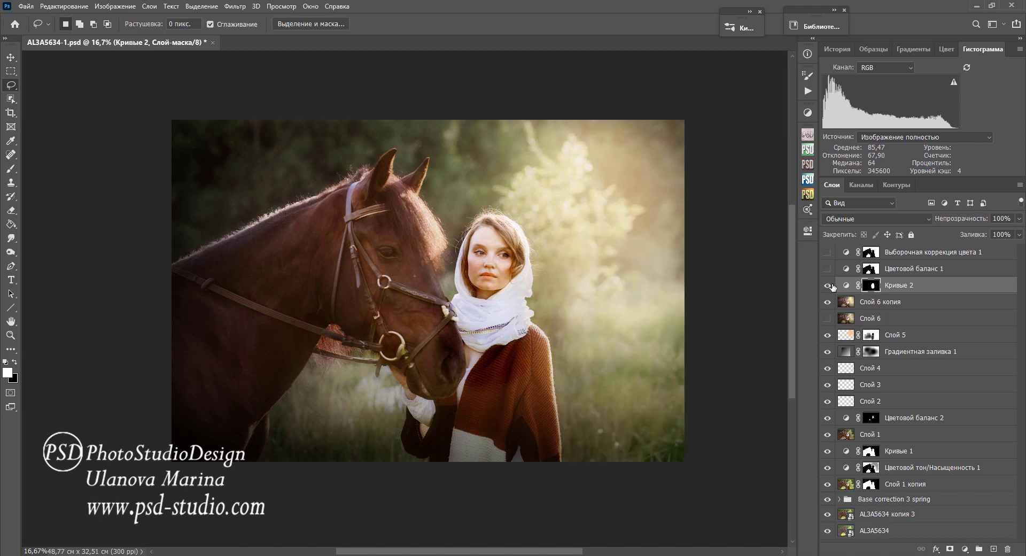
{"action": "left_click", "coordinate": [828, 285]}
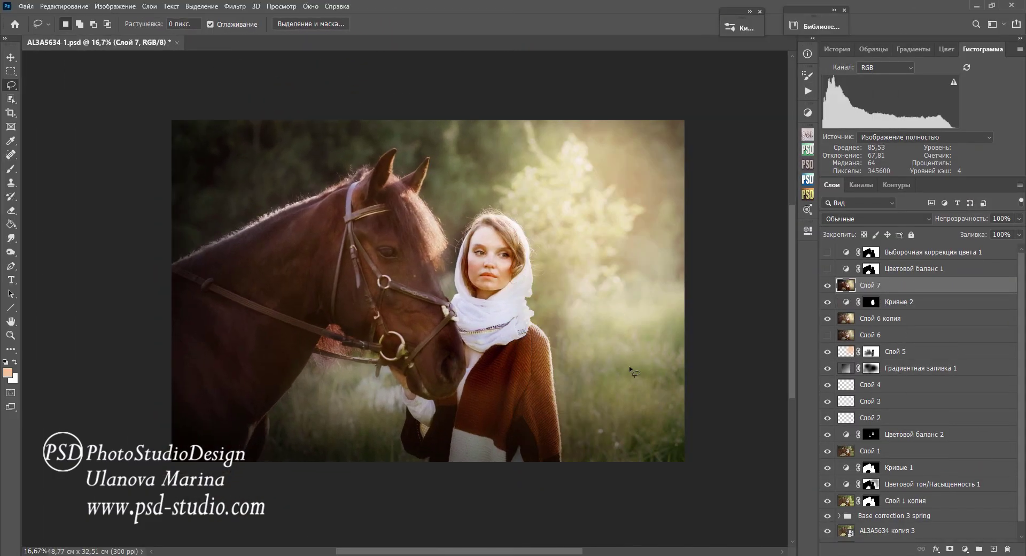
- Rotate-crop the image about 1.4° to straighten it, then toggle Слой 7 to compare
{"action": "left_click", "coordinate": [11, 112]}
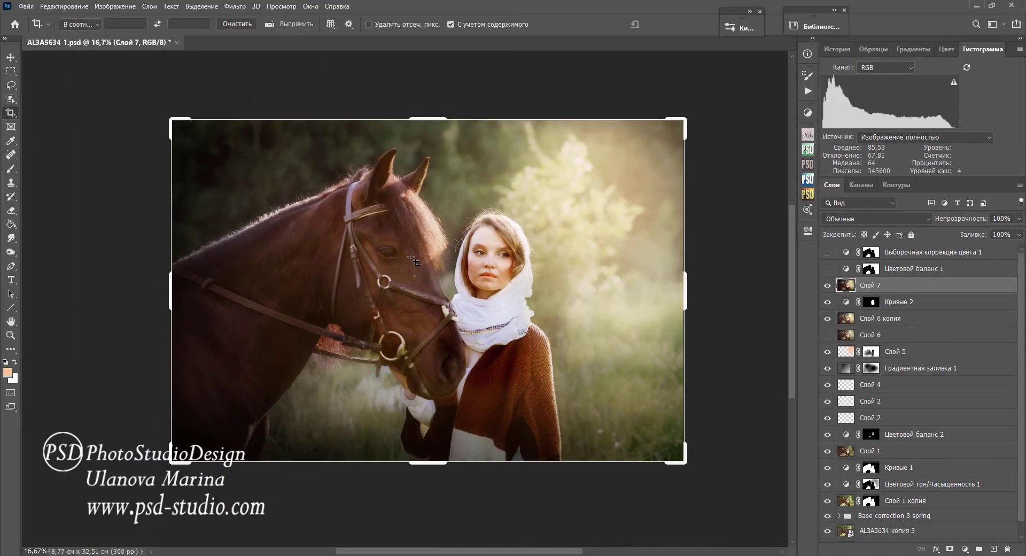
{"action": "left_click_drag", "start_coordinate": [705, 241], "coordinate": [718, 223]}
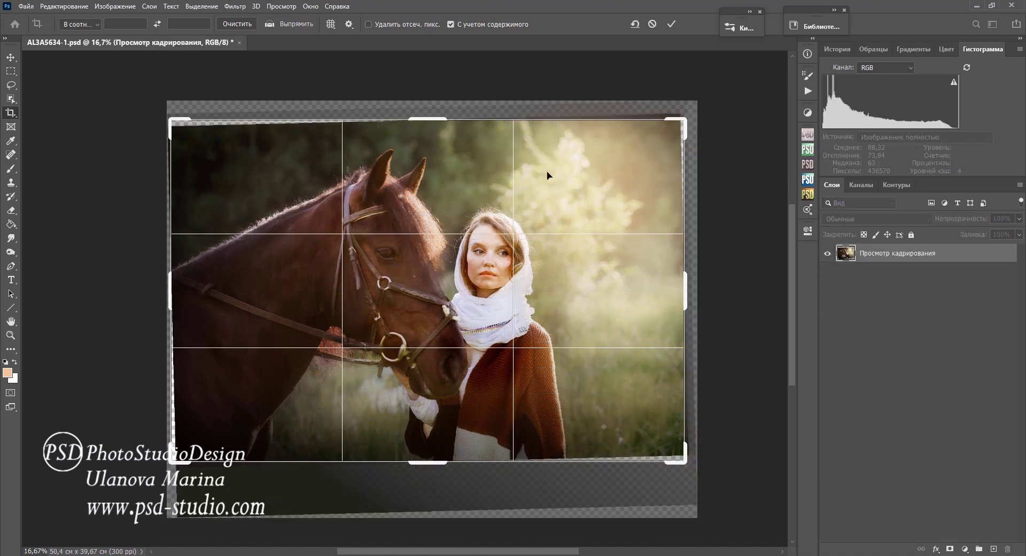
{"action": "left_click_drag", "start_coordinate": [718, 194], "coordinate": [716, 196]}
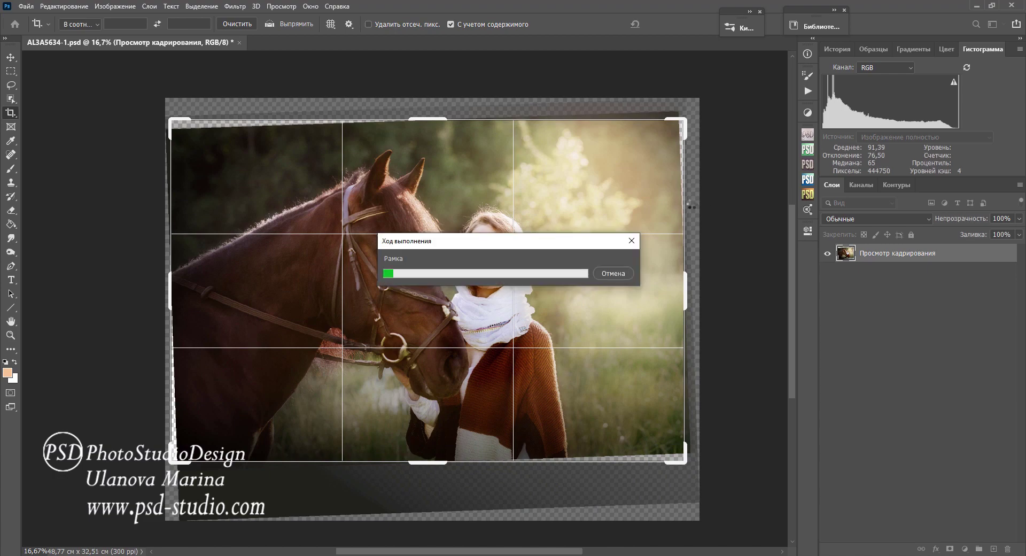
{"action": "left_click", "coordinate": [844, 287]}
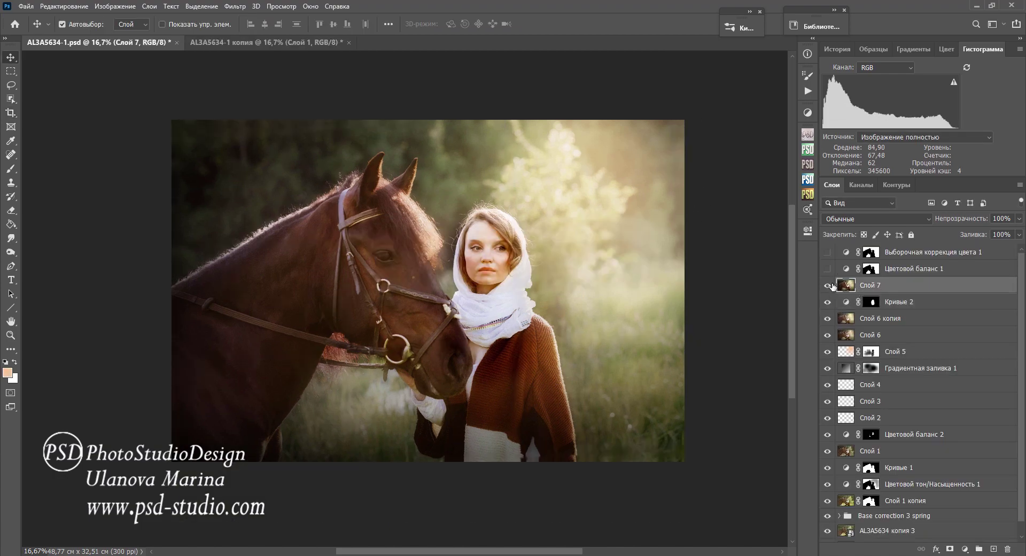
{"action": "left_click", "coordinate": [828, 286]}
- Duplicate Слой 7 and set the copy's blend mode to Linear Light
{"action": "left_click", "coordinate": [827, 286]}
{"action": "left_click_drag", "start_coordinate": [997, 283], "coordinate": [993, 549]}
{"action": "left_click", "coordinate": [903, 219]}
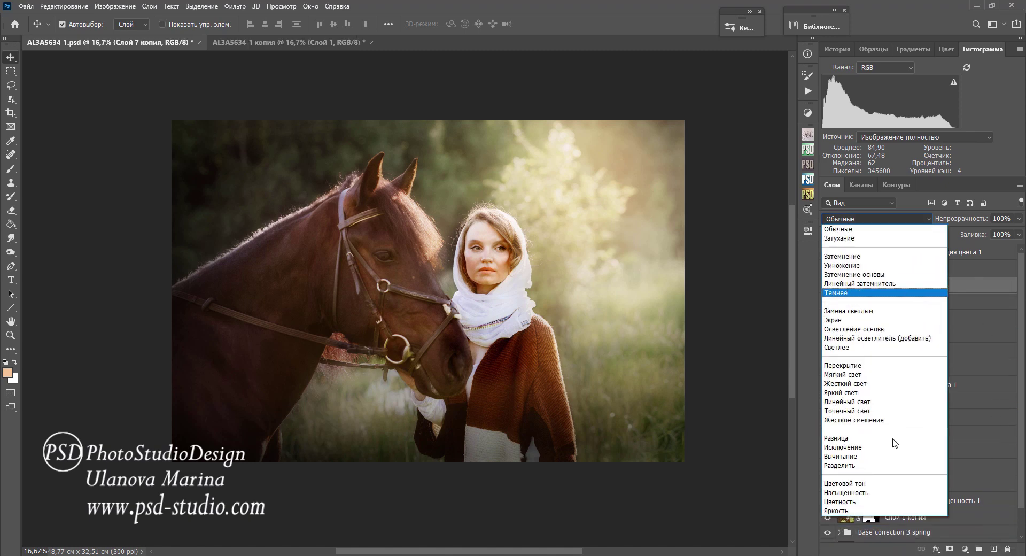
{"action": "left_click", "coordinate": [880, 405]}
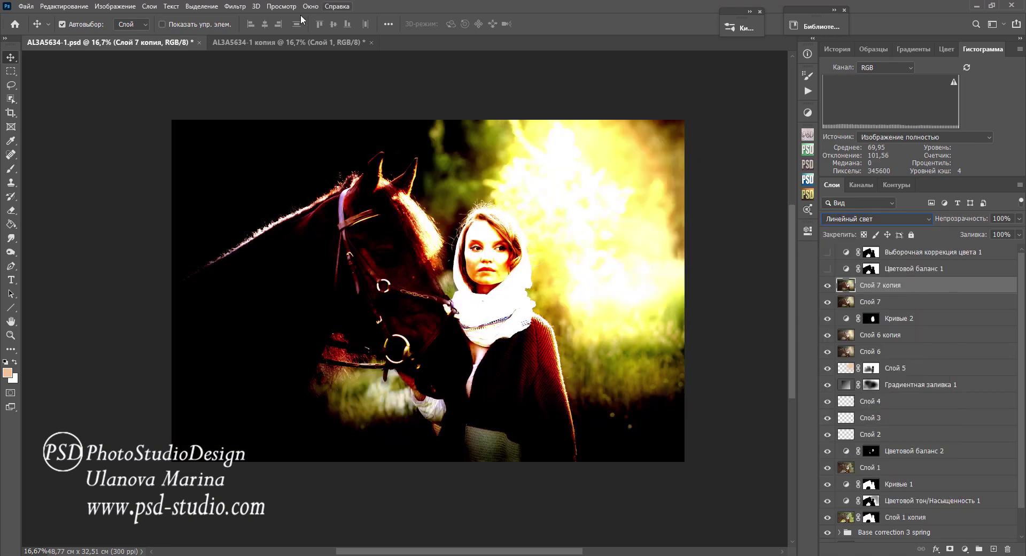
- Apply a High Pass filter with a radius of about 1.3 px to the copy
{"action": "left_click", "coordinate": [234, 7]}
{"action": "mouse_move", "coordinate": [298, 218]}
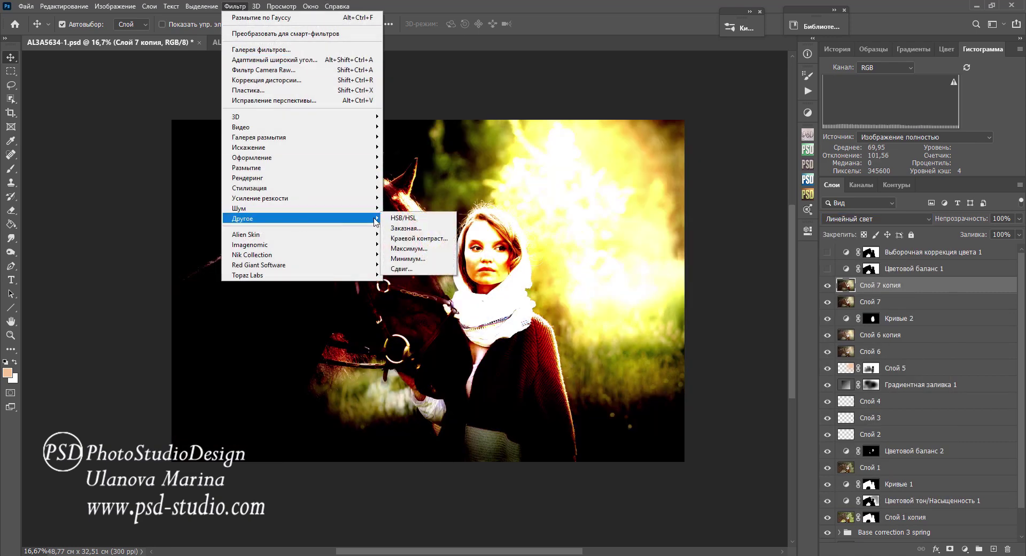
{"action": "left_click", "coordinate": [427, 239]}
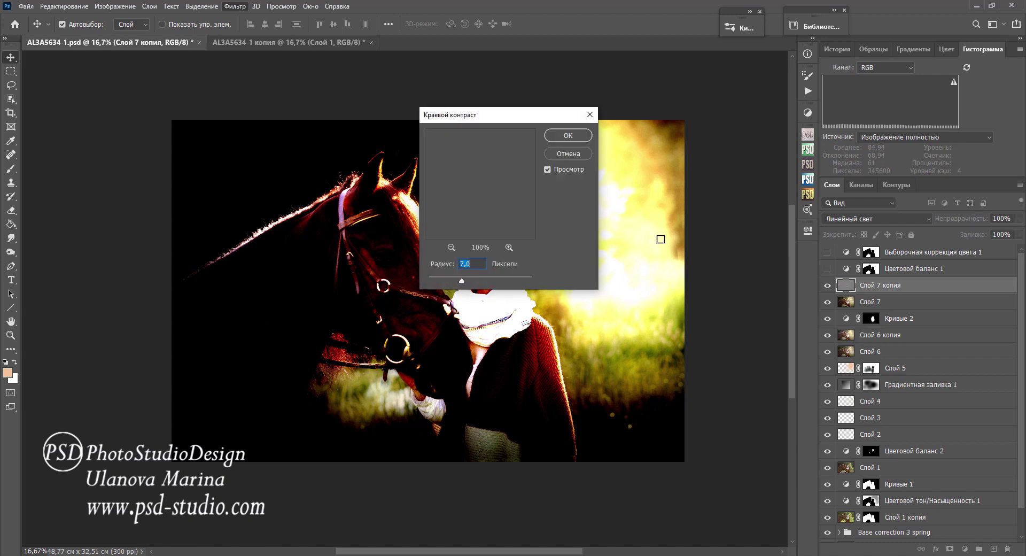
{"action": "left_click_drag", "start_coordinate": [511, 116], "coordinate": [635, 108]}
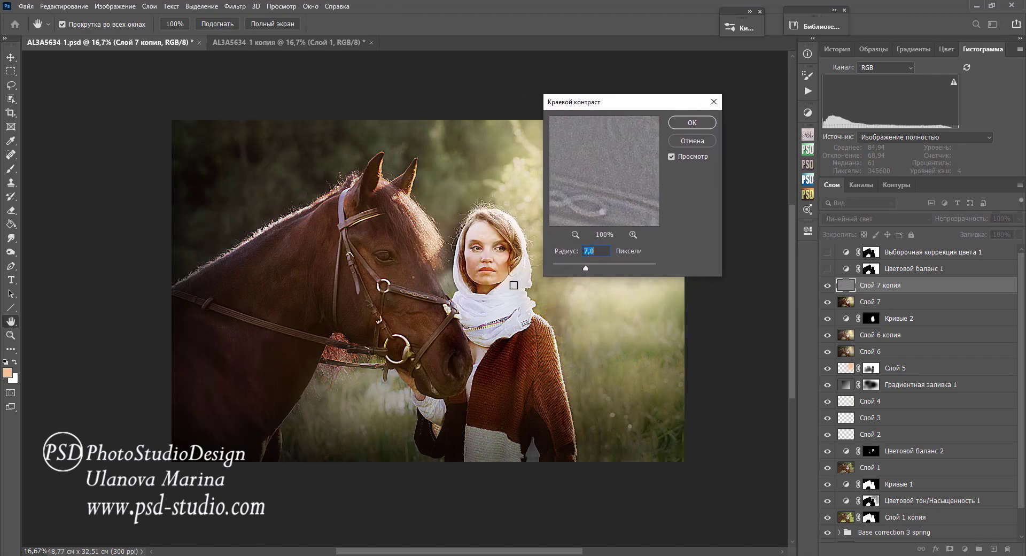
{"action": "left_click_drag", "start_coordinate": [586, 267], "coordinate": [537, 272]}
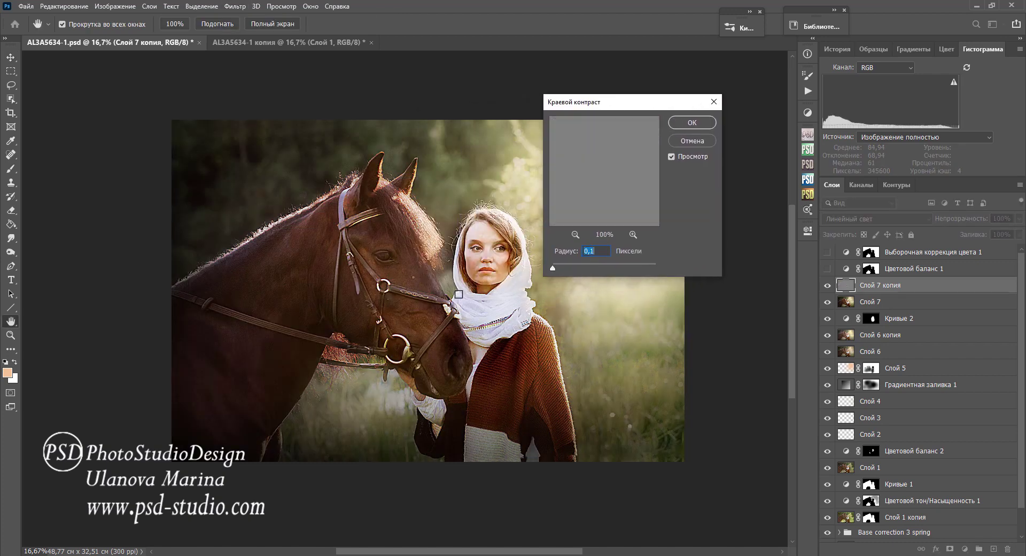
{"action": "scroll", "coordinate": [484, 271], "scroll_direction": "up", "scroll_amount": 1, "text": "alt"}
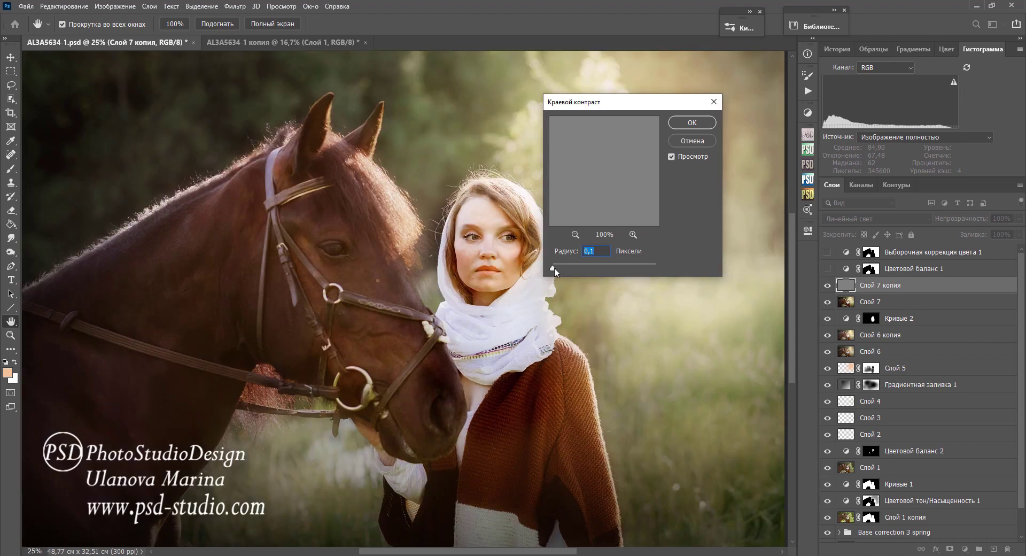
{"action": "left_click_drag", "start_coordinate": [553, 268], "coordinate": [561, 271]}
{"action": "left_click", "coordinate": [684, 123]}
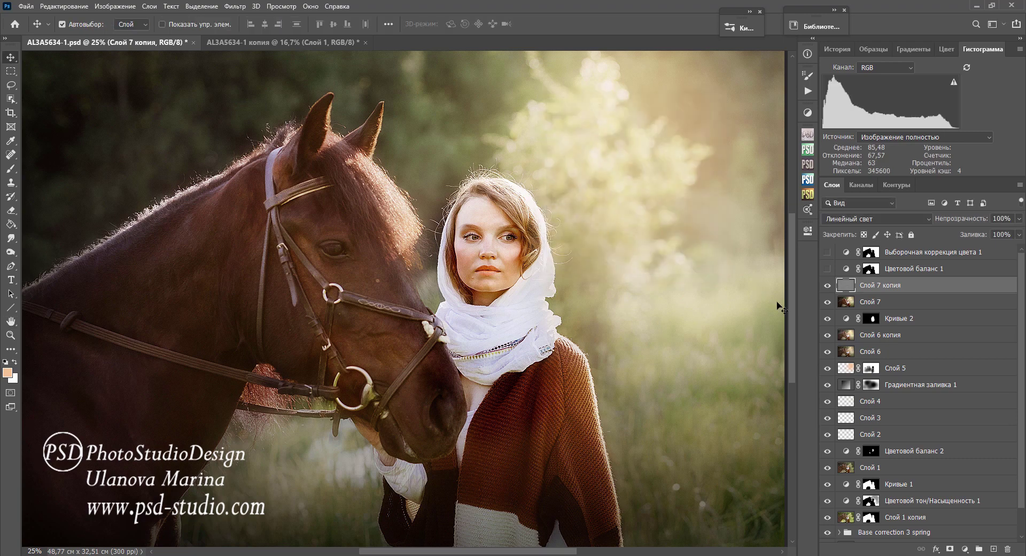
- Add a black mask to Слой 7 копия and paint the sharpening back over the woman's face
{"action": "left_click", "coordinate": [950, 549], "text": "alt"}
{"action": "key", "text": "b"}
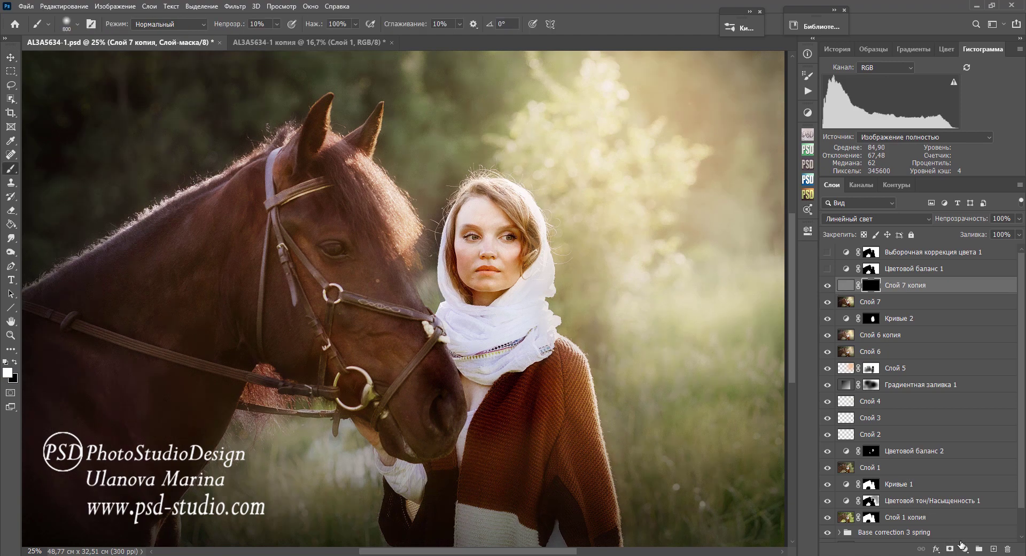
{"action": "key", "text": "bracketright"}
{"action": "left_click_drag", "start_coordinate": [473, 232], "coordinate": [488, 271]}
{"action": "key", "text": "bracketright"}
{"action": "key", "text": "bracketright"}
{"action": "key", "text": "bracketright"}
{"action": "key", "text": "ctrl+minus"}
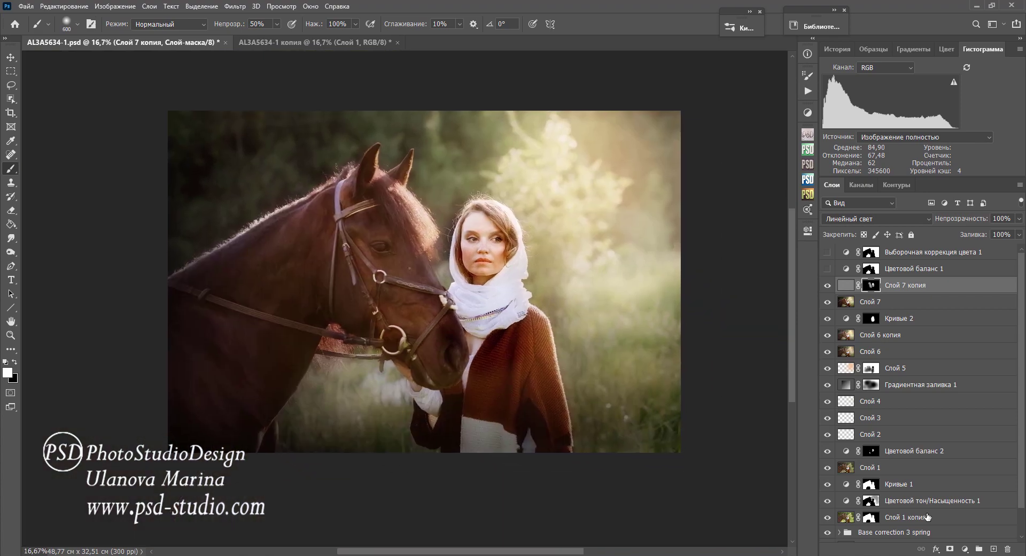
{"action": "scroll", "coordinate": [927, 517], "scroll_direction": "down", "scroll_amount": 1}
- Show only the original photo for comparison, then bring all the edit layers back
{"action": "left_click", "coordinate": [827, 533], "text": "alt"}
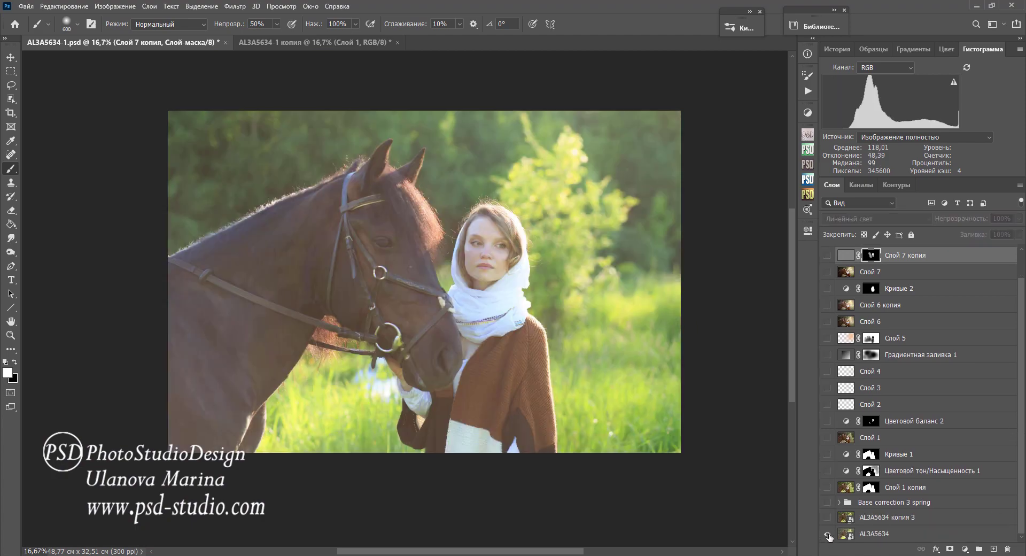
{"action": "left_click", "coordinate": [828, 533], "text": "alt"}
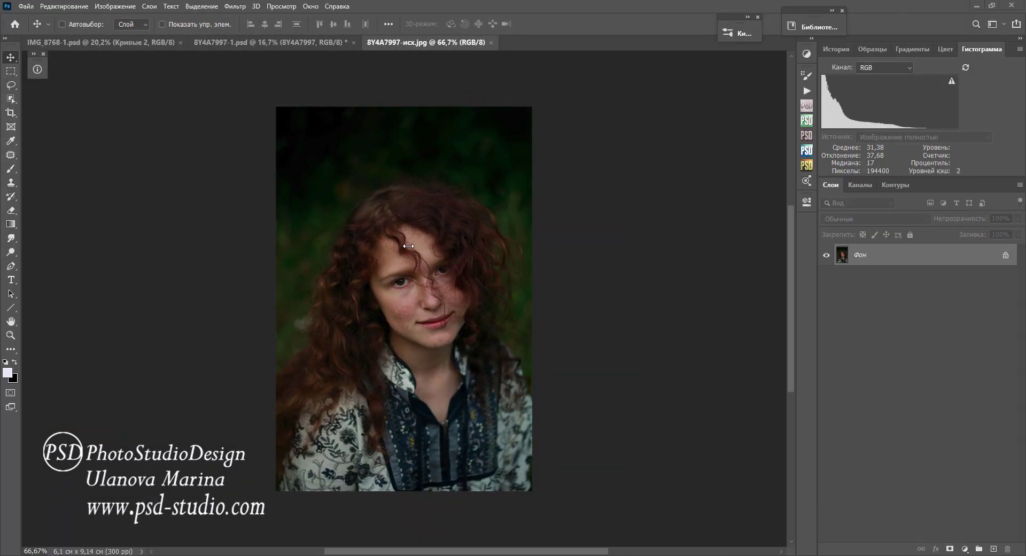
- Switch to the 8Y4A7997-1.psd document and toggle the 8Y4A7997 копия layer to compare
{"action": "left_click", "coordinate": [307, 43]}
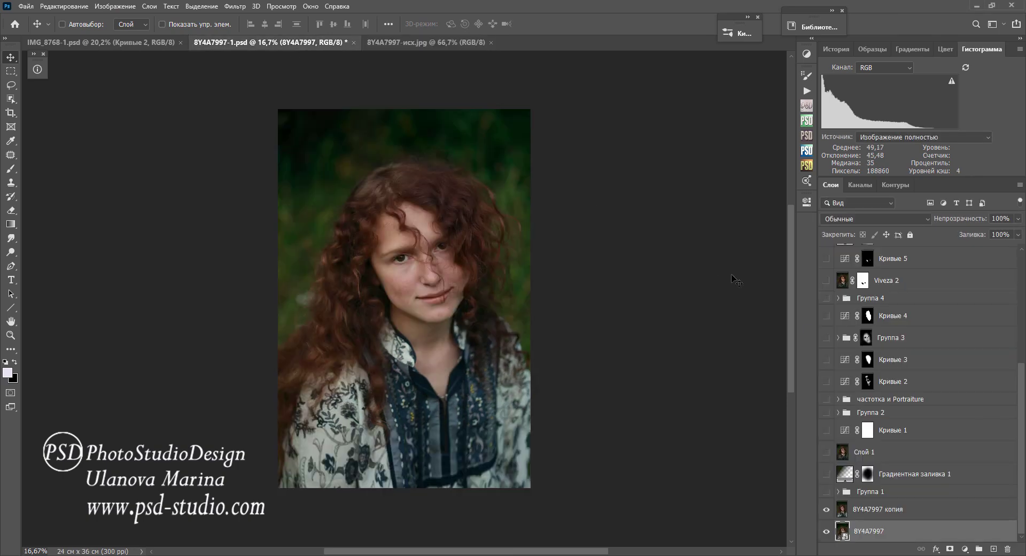
{"action": "left_click", "coordinate": [827, 510]}
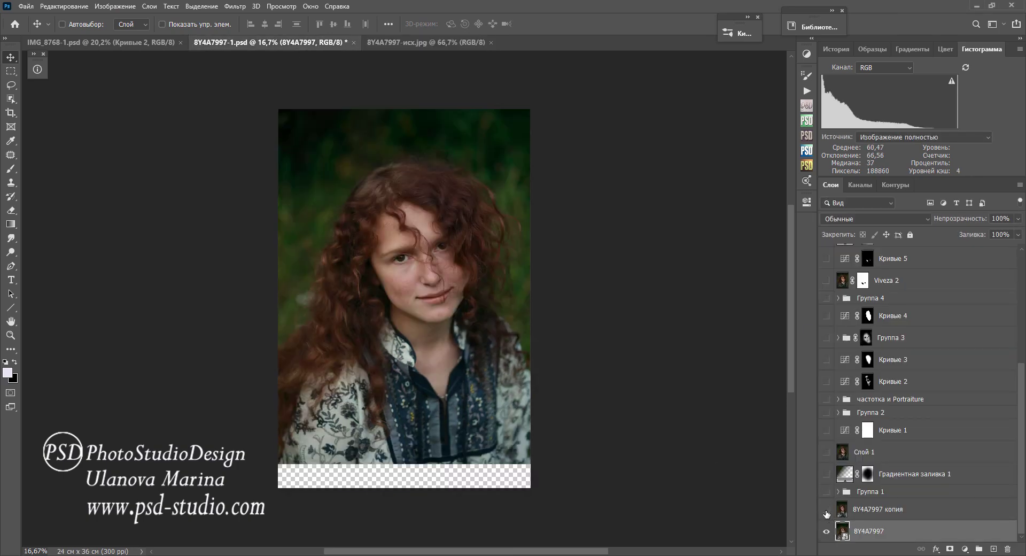
{"action": "left_click", "coordinate": [826, 510]}
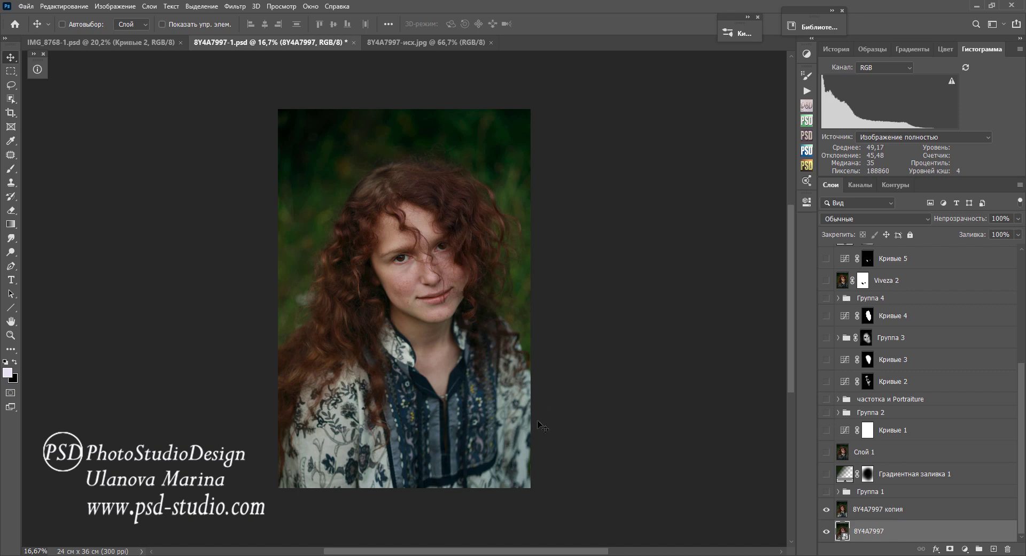
- Turn on the grass-and-flowers group, gradient vignette and Слой 1, then compare Кривые 1 on/off
{"action": "left_click", "coordinate": [826, 491]}
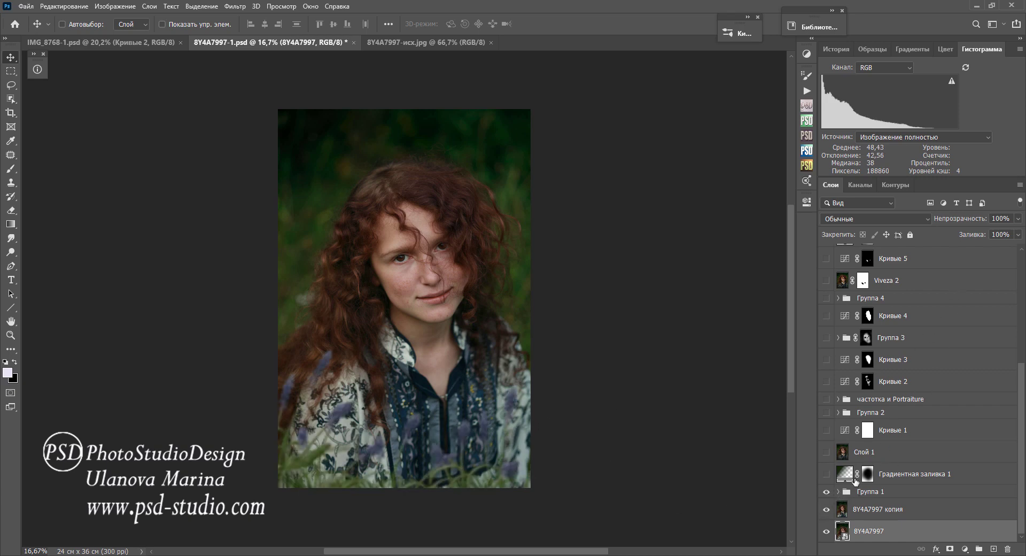
{"action": "left_click", "coordinate": [826, 474]}
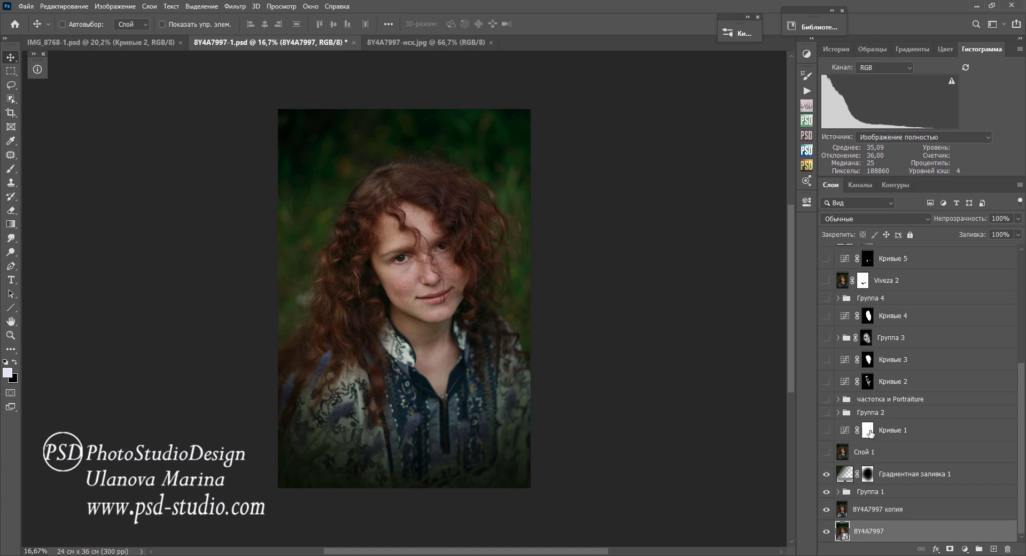
{"action": "left_click", "coordinate": [827, 452]}
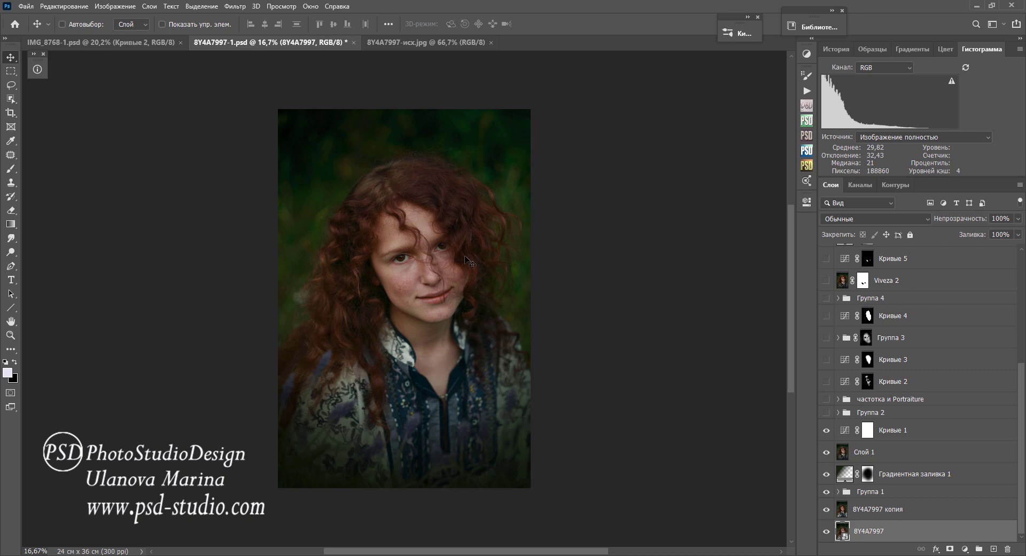
{"action": "left_click", "coordinate": [826, 431]}
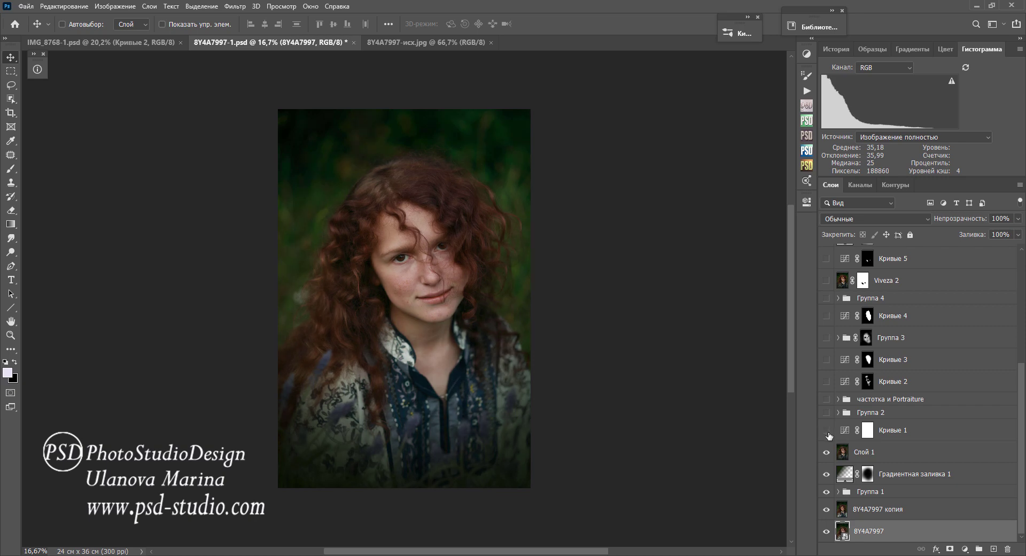
{"action": "left_click", "coordinate": [827, 430]}
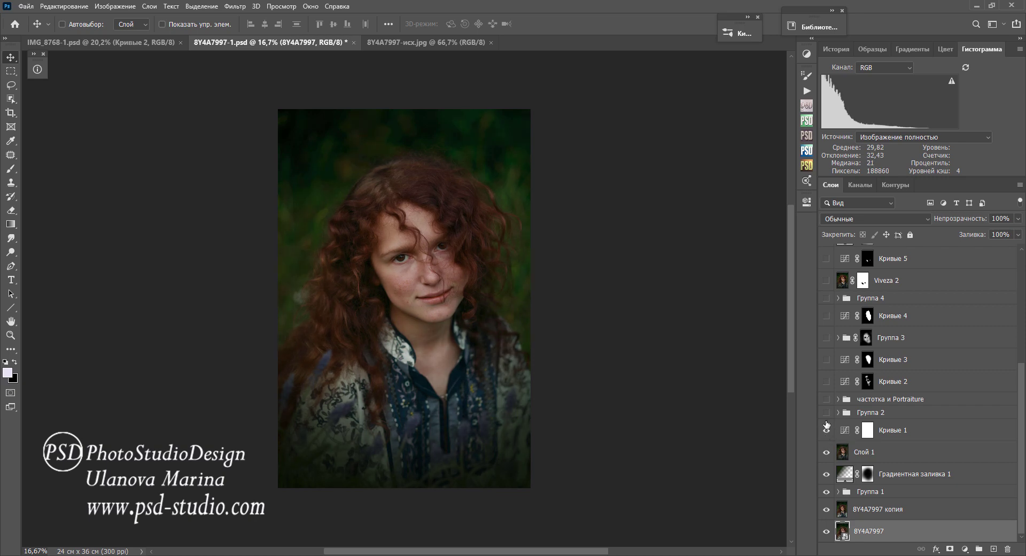
- Turn on Группа 2 dodge-and-burn and the частотка и Portraiture group, inspecting and toggling the latter
{"action": "left_click", "coordinate": [827, 412]}
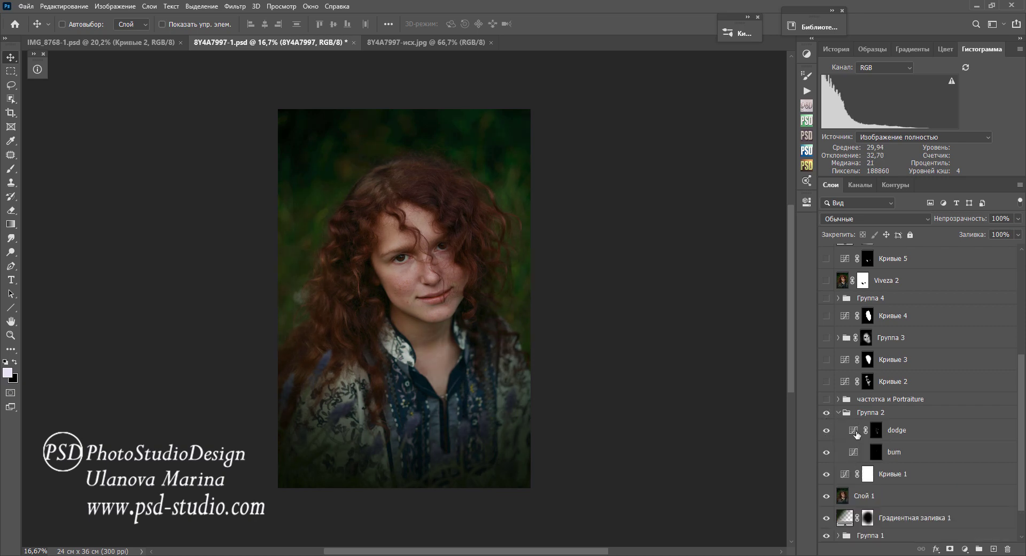
{"action": "left_click", "coordinate": [838, 412]}
{"action": "left_click", "coordinate": [838, 399]}
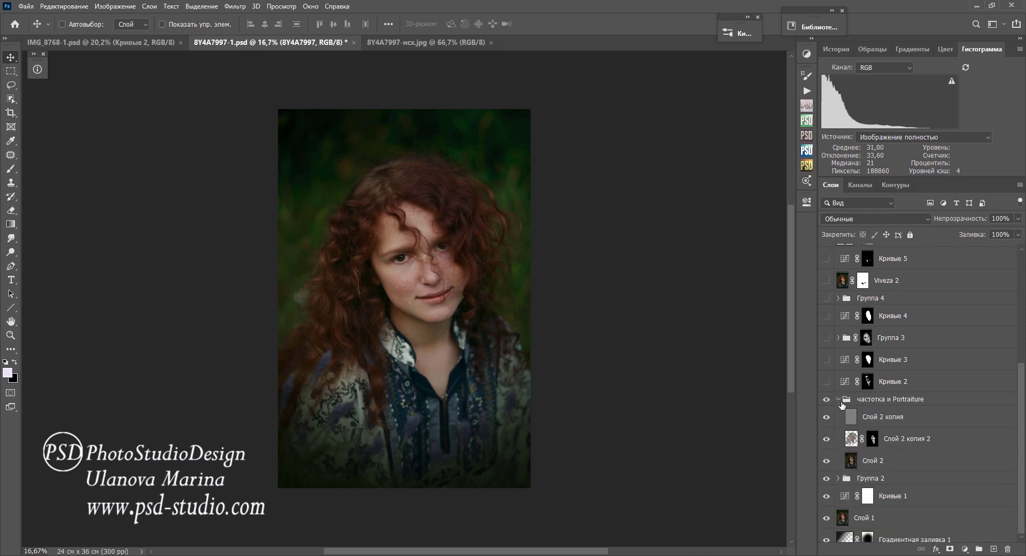
{"action": "left_click", "coordinate": [837, 399]}
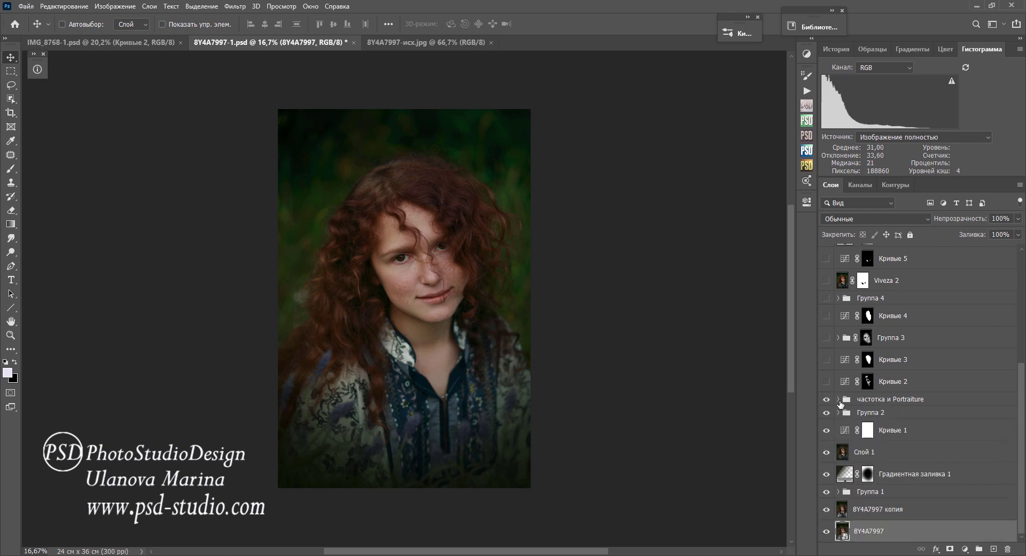
{"action": "left_click", "coordinate": [827, 400]}
{"action": "left_click", "coordinate": [826, 399]}
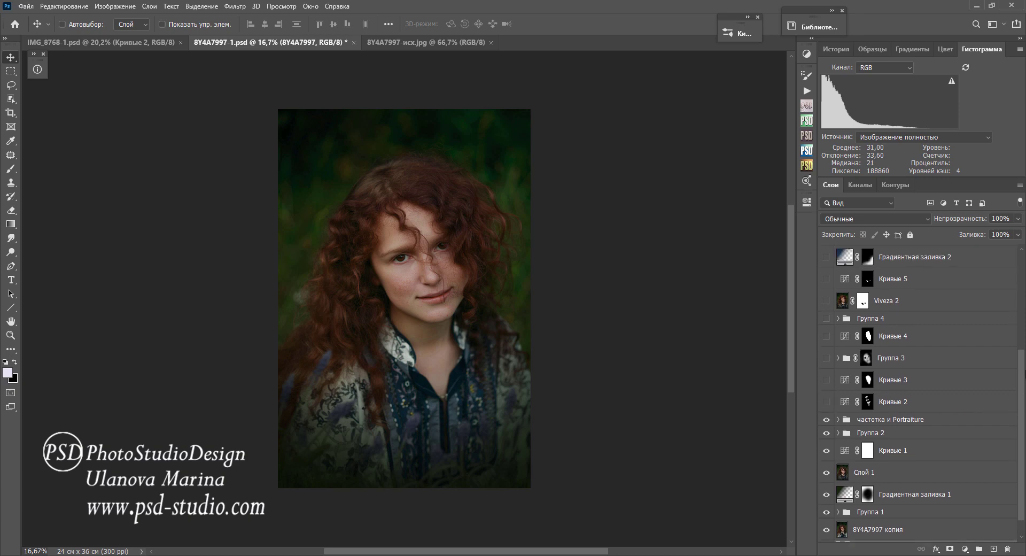
- Turn on Кривые 2 and Кривые 3, and briefly preview Кривые 4 brightening the face
{"action": "left_click_drag", "start_coordinate": [1021, 394], "coordinate": [981, 367]}
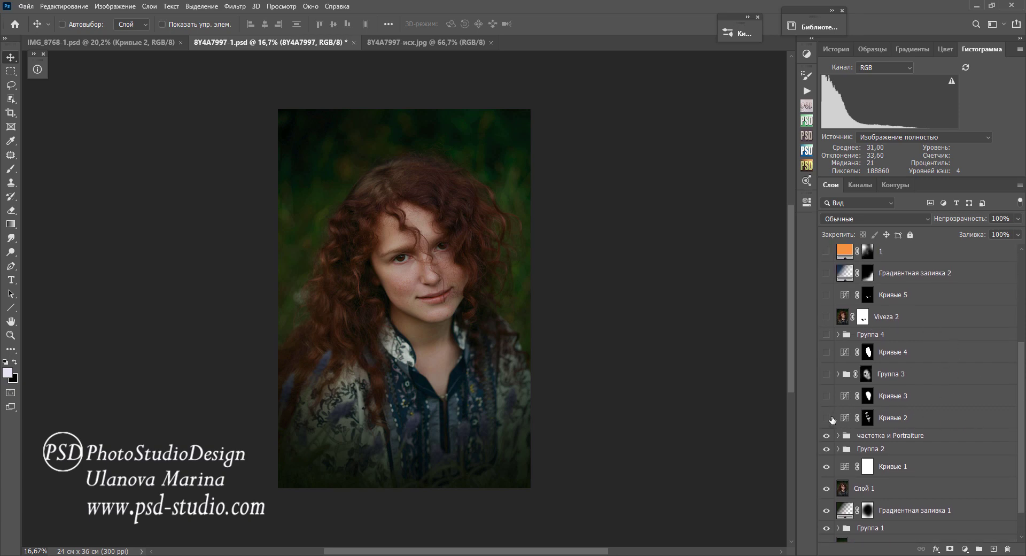
{"action": "left_click", "coordinate": [826, 418]}
{"action": "left_click", "coordinate": [826, 396]}
{"action": "left_click", "coordinate": [826, 352]}
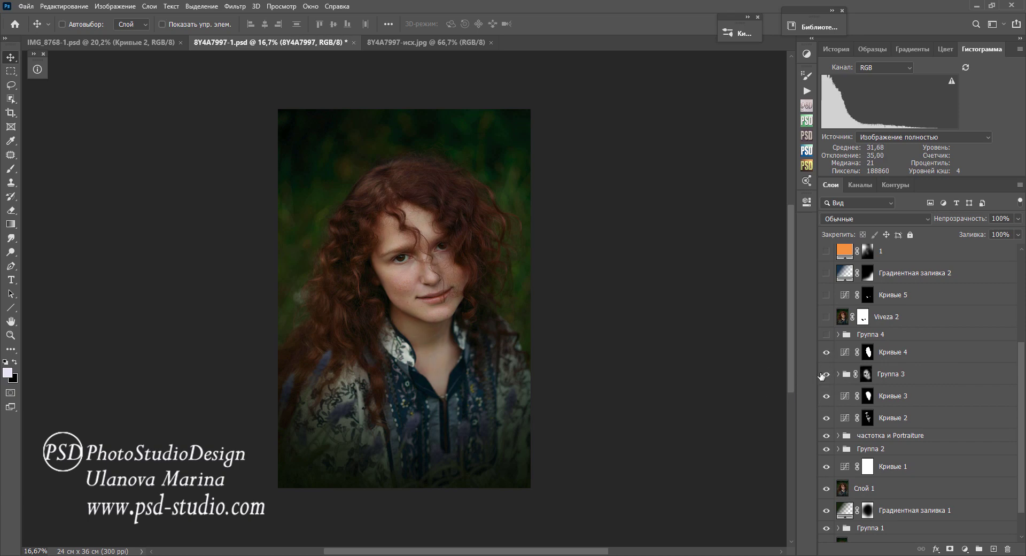
{"action": "left_click", "coordinate": [826, 352]}
- Inside Группа 3, hide the зеленый, красный and желтый layers and show Насыщенность
{"action": "left_click", "coordinate": [837, 374]}
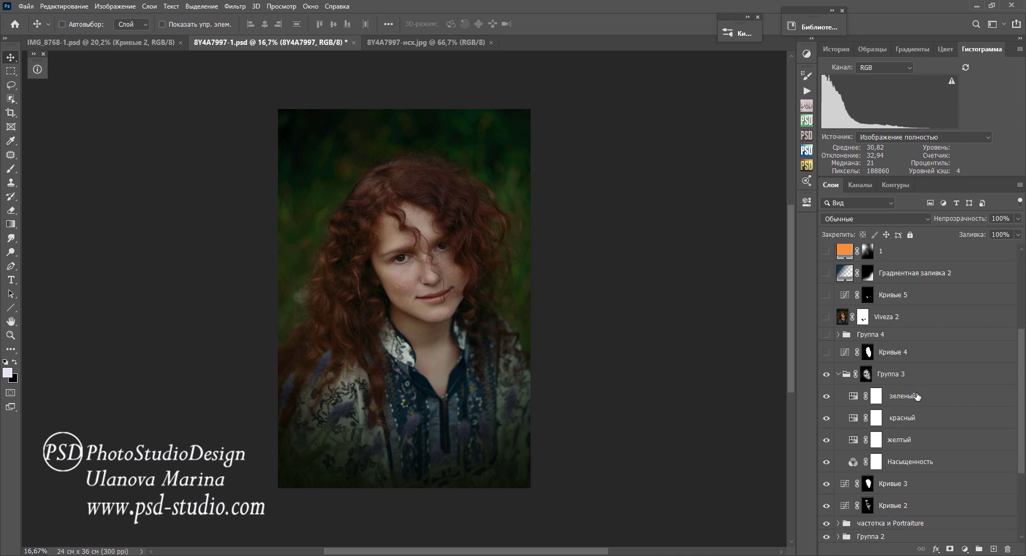
{"action": "left_click_drag", "start_coordinate": [830, 440], "coordinate": [826, 396]}
{"action": "left_click", "coordinate": [826, 461]}
{"action": "left_click", "coordinate": [838, 374]}
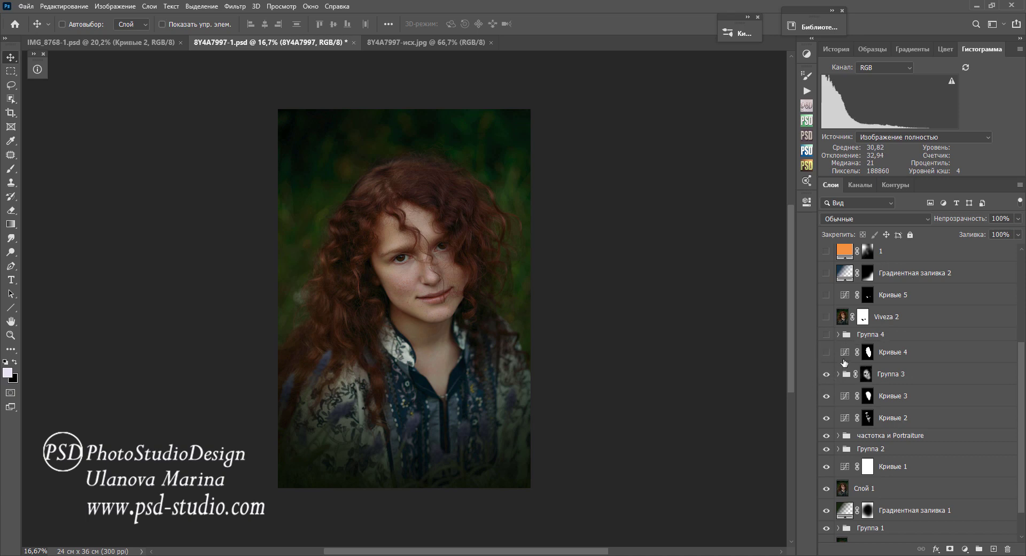
- Turn Кривые 4 back on, show Группа 4, and enable Viveza 2 for extra contrast
{"action": "left_click", "coordinate": [827, 352]}
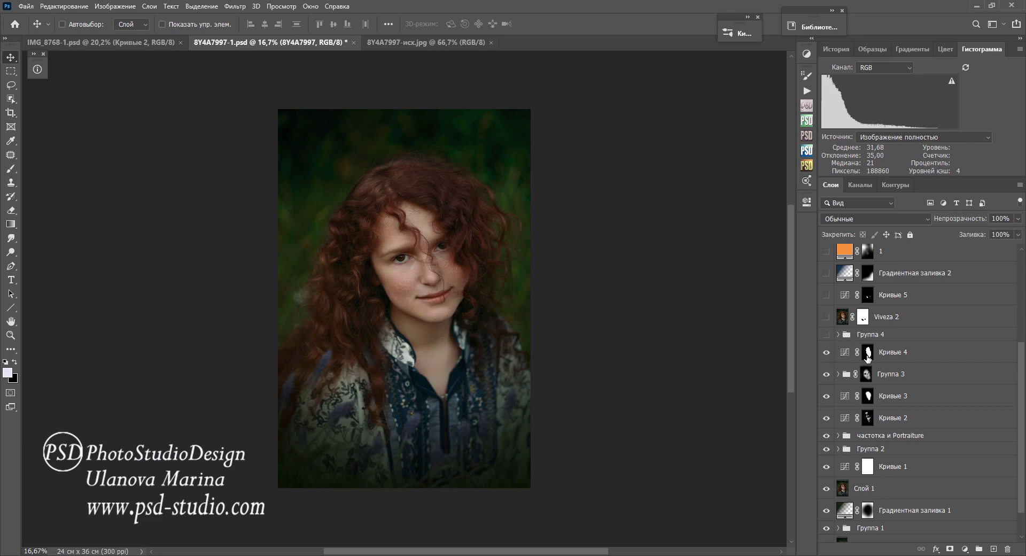
{"action": "left_click", "coordinate": [826, 335]}
{"action": "left_click", "coordinate": [839, 335]}
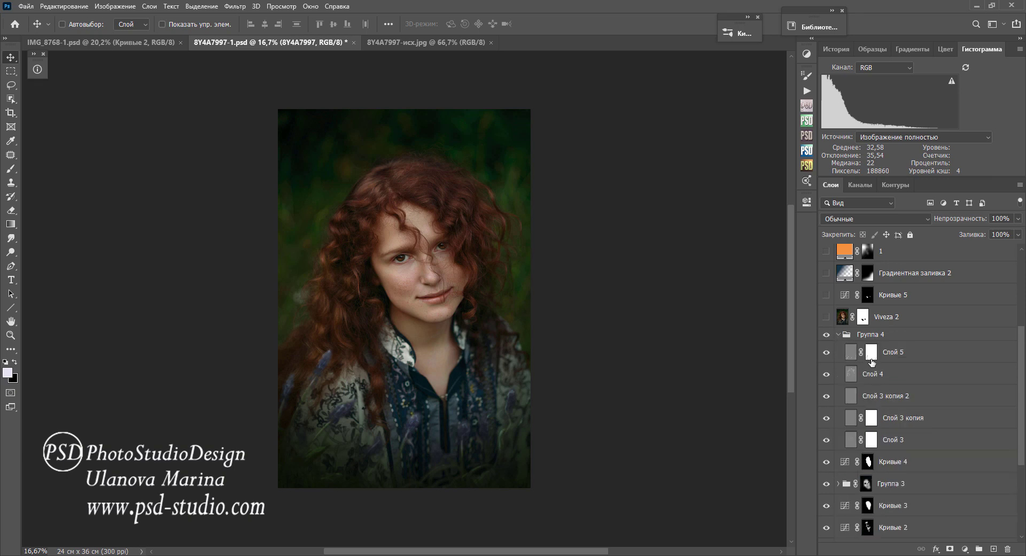
{"action": "left_click", "coordinate": [838, 334]}
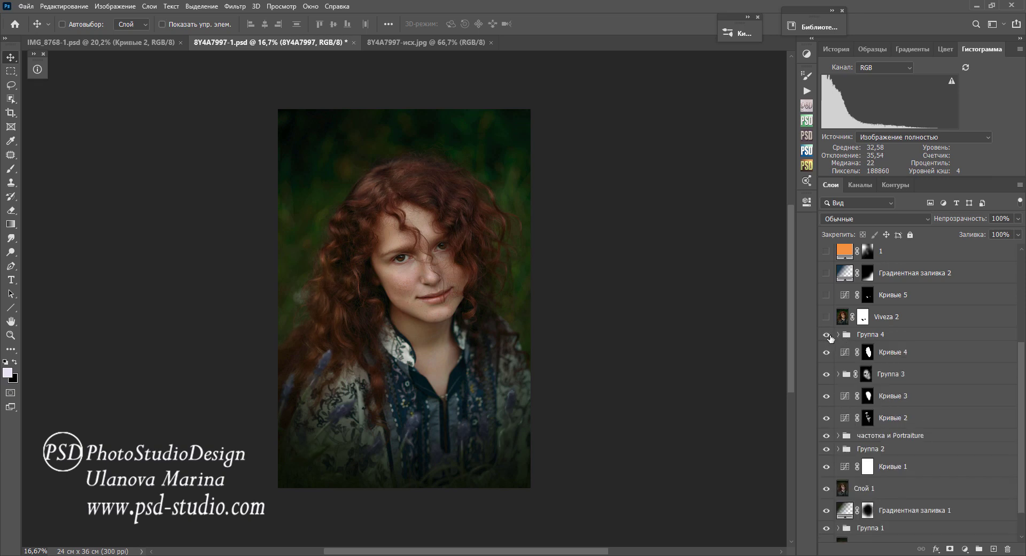
{"action": "left_click", "coordinate": [827, 317]}
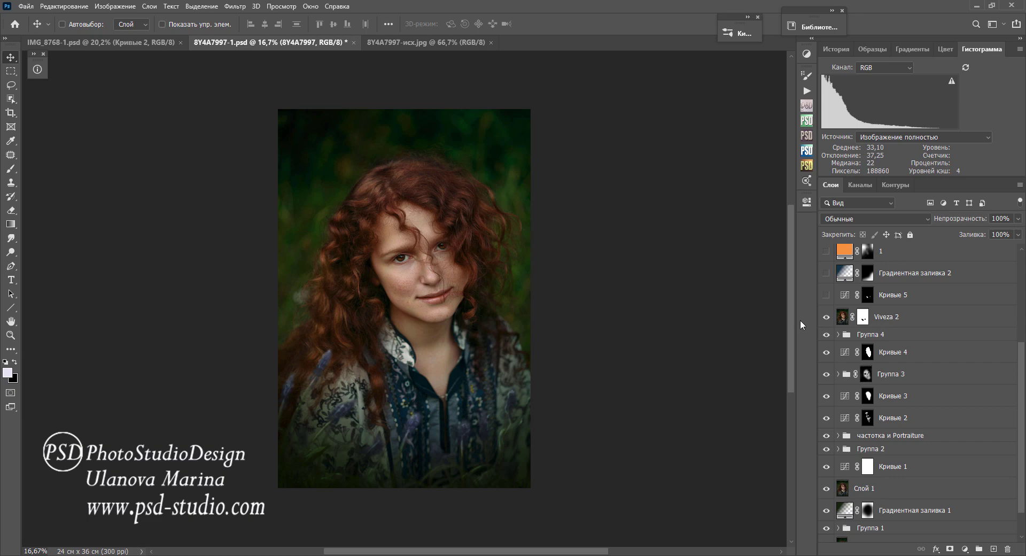
- Compare the face and collar with and without Кривые 5, leave it visible, and select layer 1
{"action": "left_click", "coordinate": [826, 295]}
{"action": "left_click", "coordinate": [826, 295]}
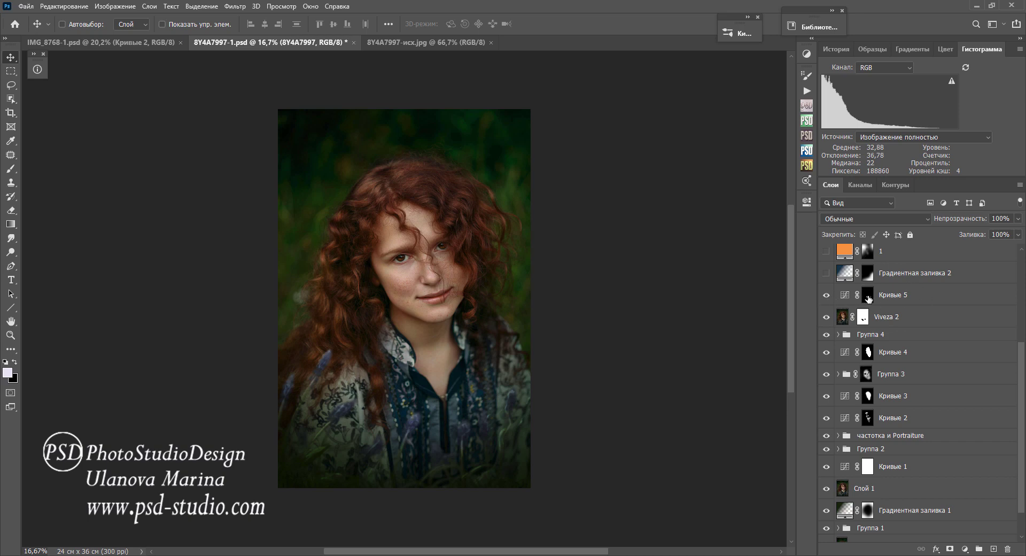
{"action": "left_click", "coordinate": [827, 295]}
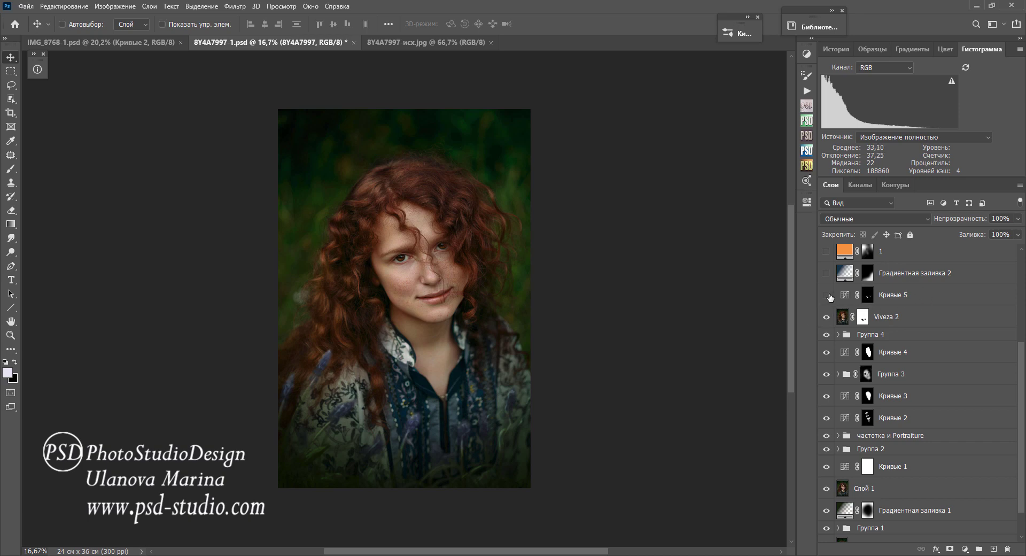
{"action": "left_click", "coordinate": [826, 295]}
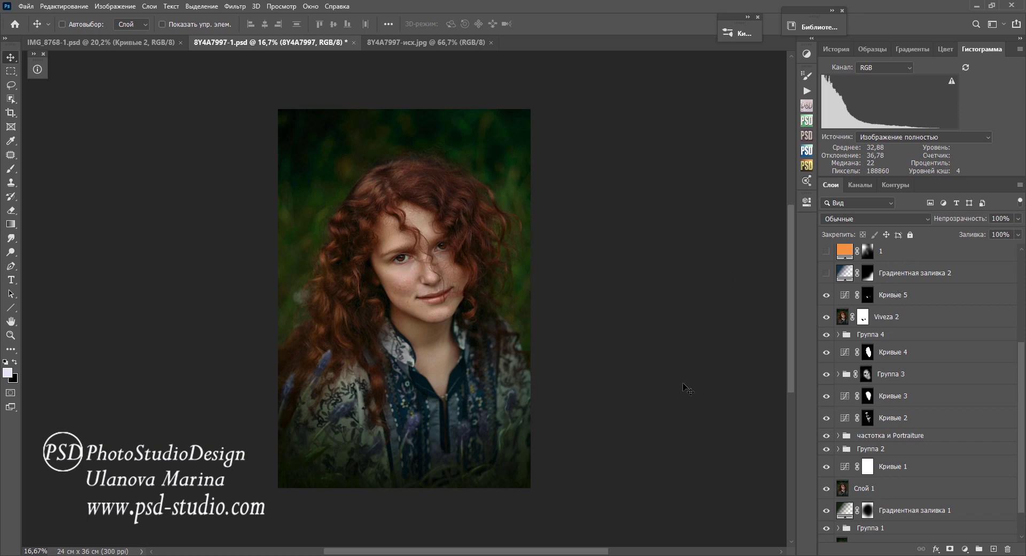
{"action": "scroll", "coordinate": [843, 342], "scroll_direction": "up", "scroll_amount": 3}
{"action": "left_click", "coordinate": [844, 342]}
- Compare the portrait with and without Градиентная заливка 2, leaving the gradient darkening the lower right
{"action": "left_click", "coordinate": [826, 373]}
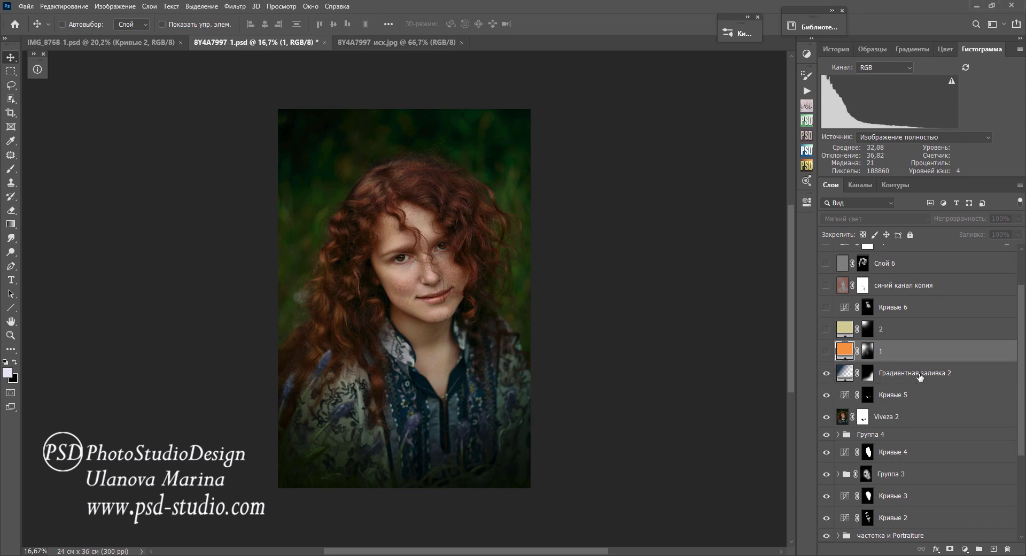
{"action": "left_click", "coordinate": [826, 374]}
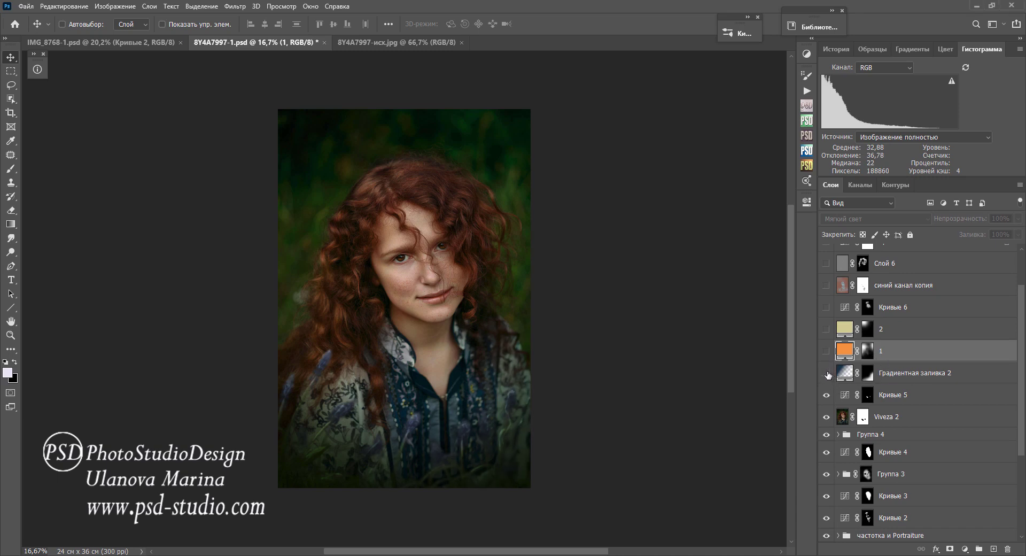
{"action": "left_click", "coordinate": [826, 374]}
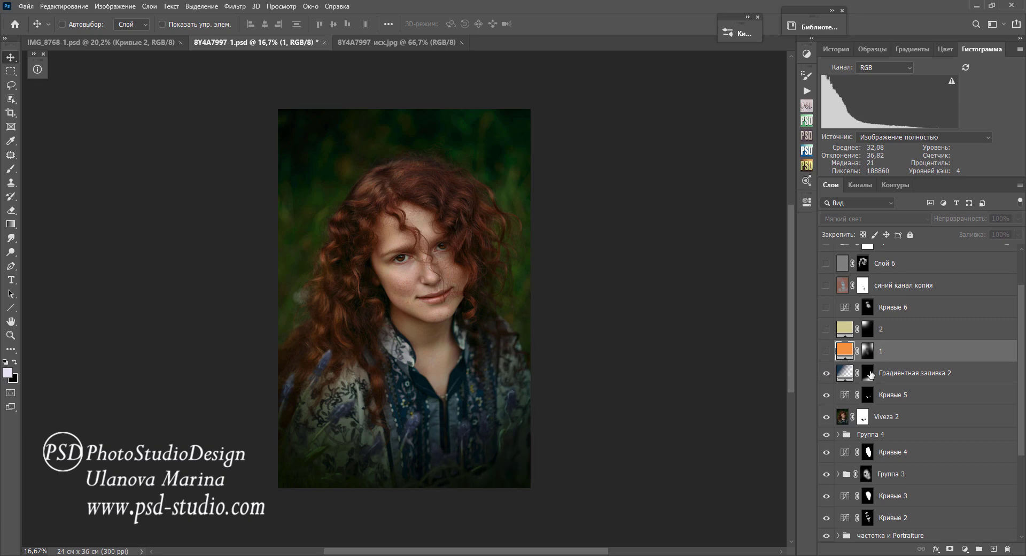
{"action": "left_click", "coordinate": [827, 376]}
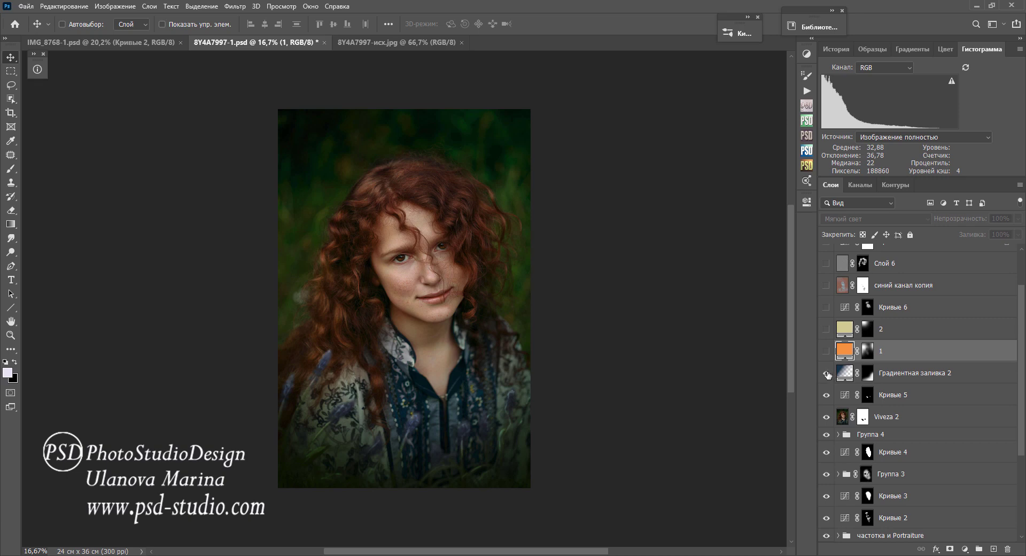
{"action": "left_click", "coordinate": [827, 375]}
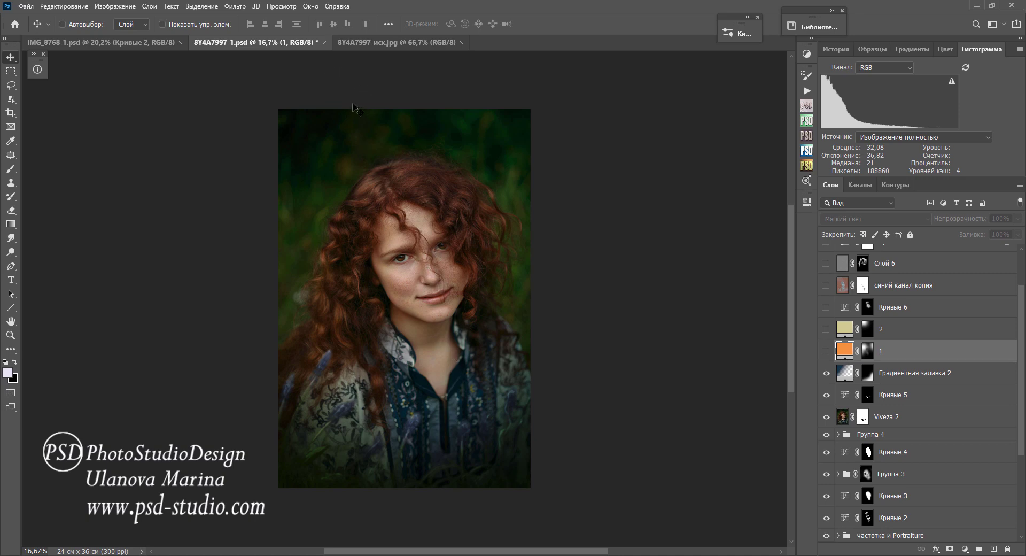
- Compare the portrait with and without the orange warming layer 1, leaving it on
{"action": "left_click", "coordinate": [827, 353]}
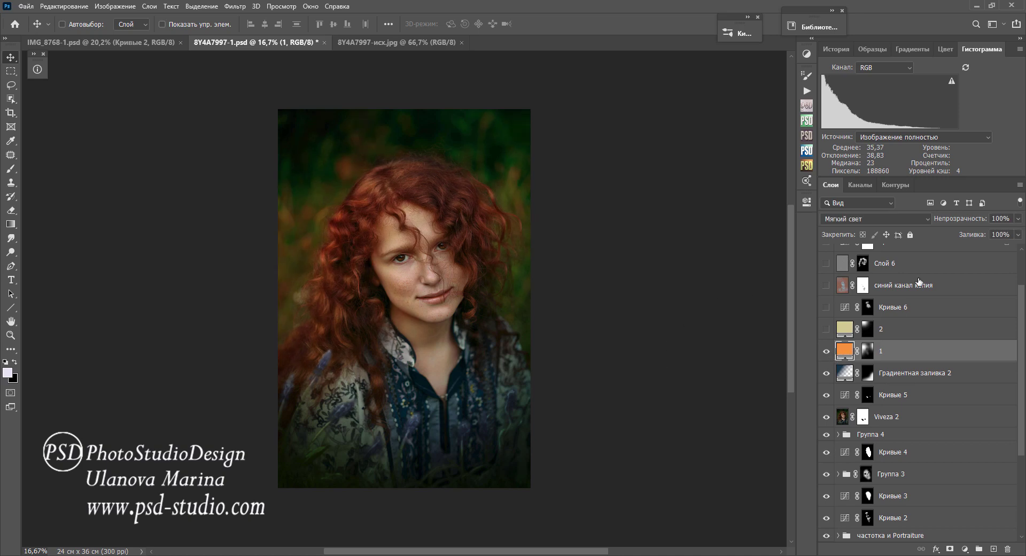
{"action": "left_click", "coordinate": [827, 352]}
{"action": "left_click", "coordinate": [827, 352]}
{"action": "left_click", "coordinate": [826, 351]}
- Switch on layer 2 (Экран, 20%) after comparing, then enable the Кривые 6 curves
{"action": "left_click", "coordinate": [826, 329]}
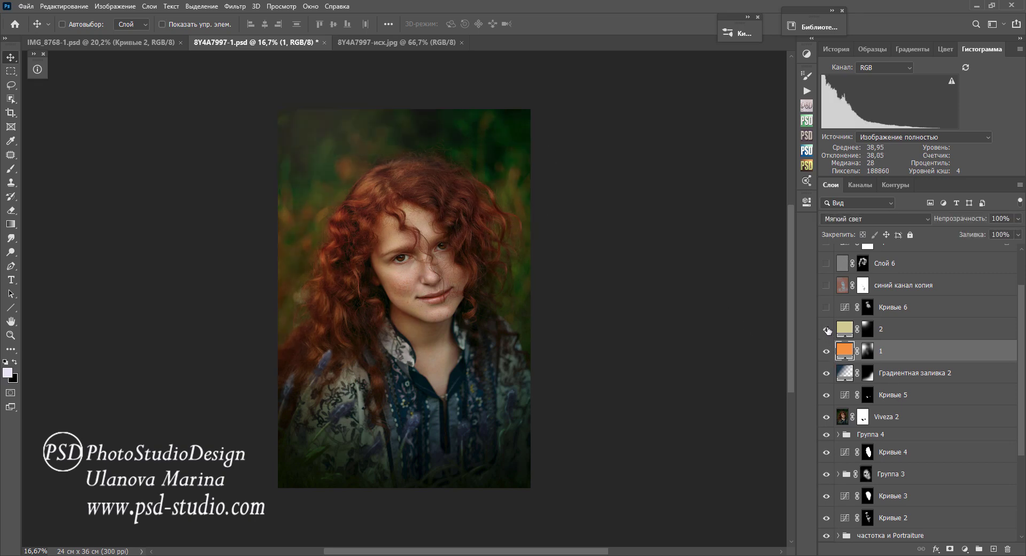
{"action": "left_click", "coordinate": [922, 331]}
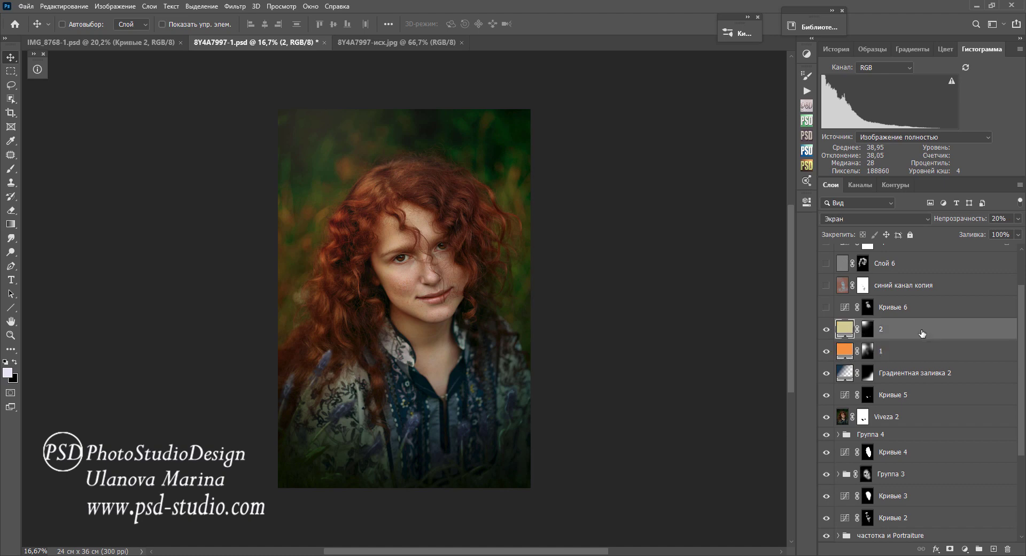
{"action": "left_click", "coordinate": [827, 329]}
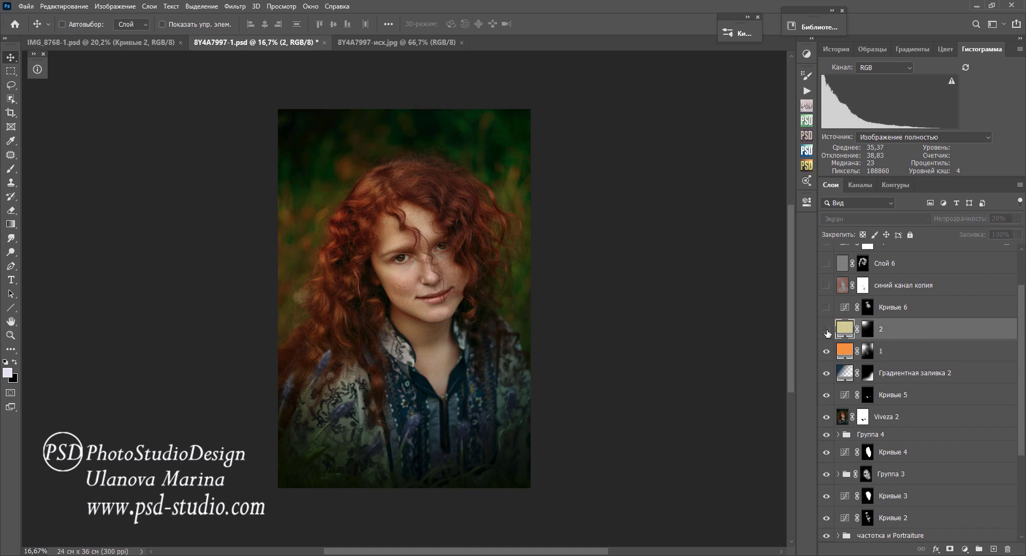
{"action": "left_click", "coordinate": [826, 330]}
{"action": "left_click", "coordinate": [826, 308]}
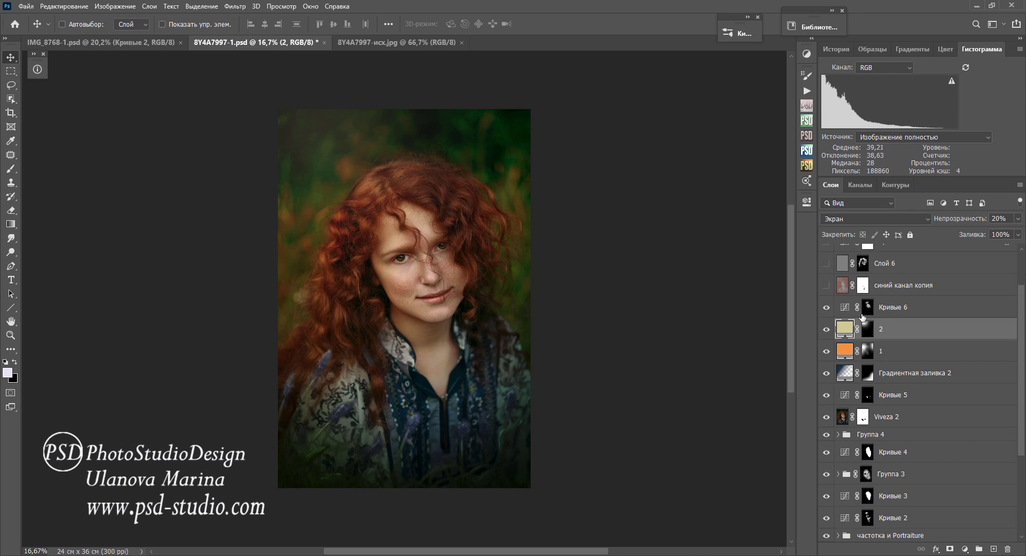
{"action": "scroll", "coordinate": [855, 347], "scroll_direction": "up", "scroll_amount": 1}
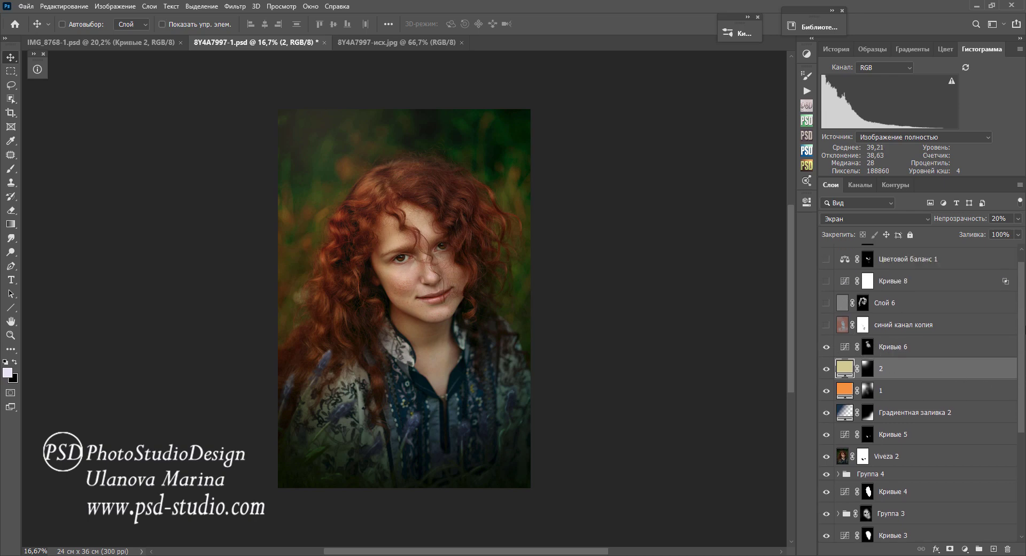
{"action": "scroll", "coordinate": [855, 348], "scroll_direction": "up", "scroll_amount": 2}
{"action": "left_click", "coordinate": [826, 341]}
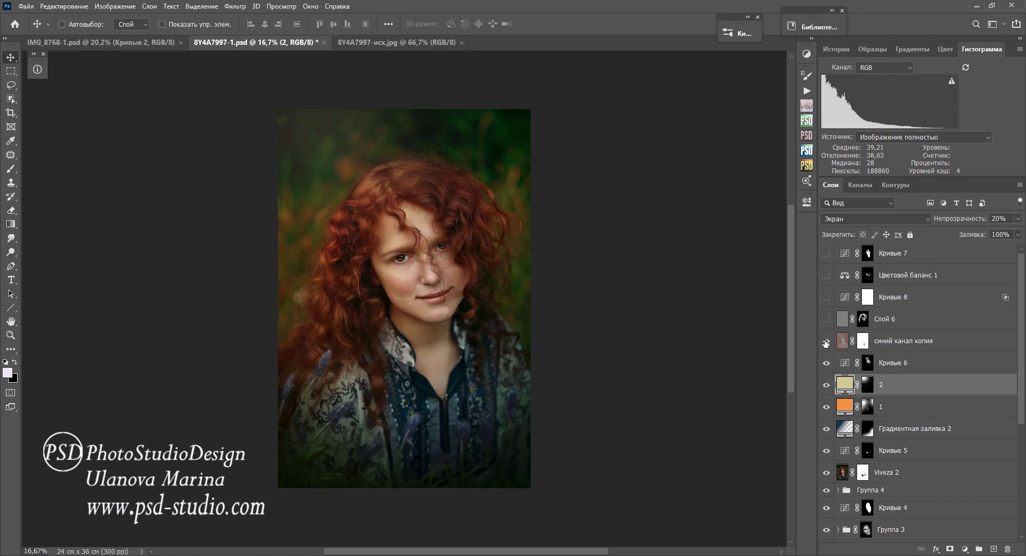
{"action": "left_click", "coordinate": [825, 340]}
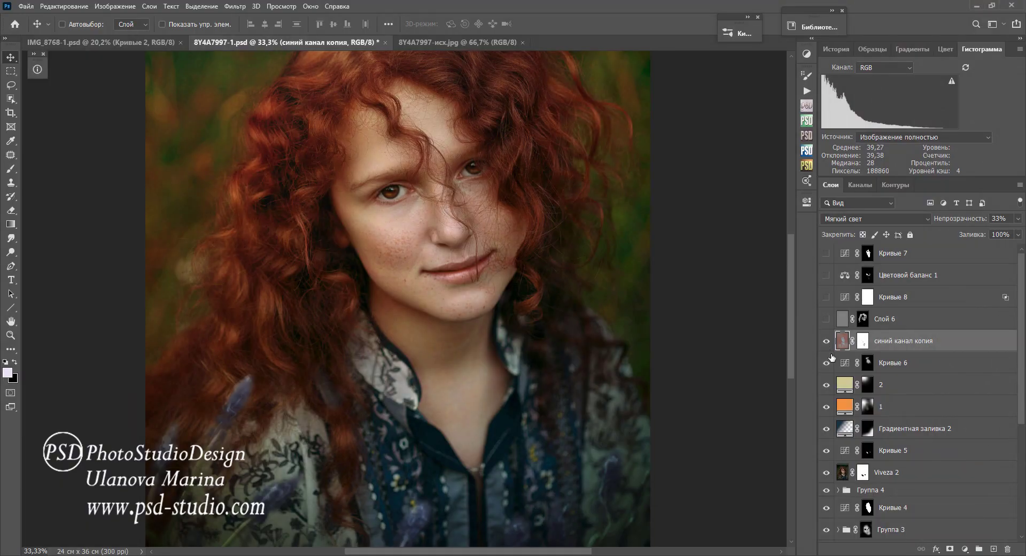
{"action": "left_click", "coordinate": [827, 341]}
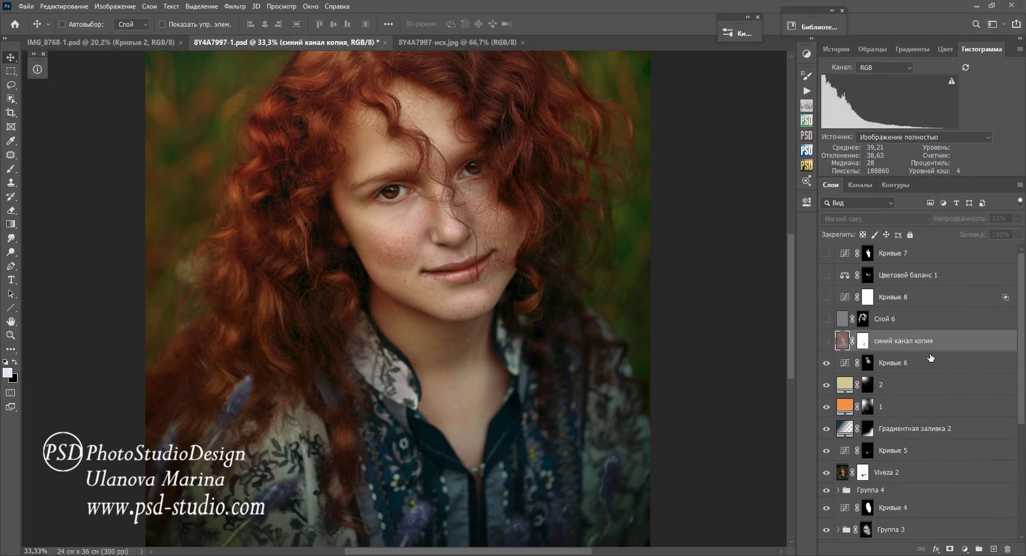
{"action": "left_click", "coordinate": [826, 341]}
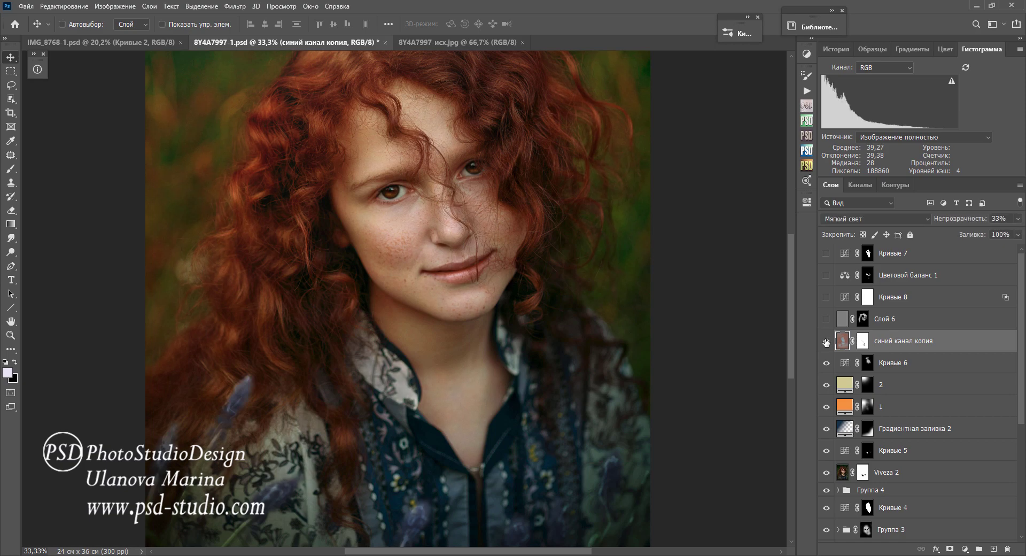
{"action": "left_click", "coordinate": [826, 340]}
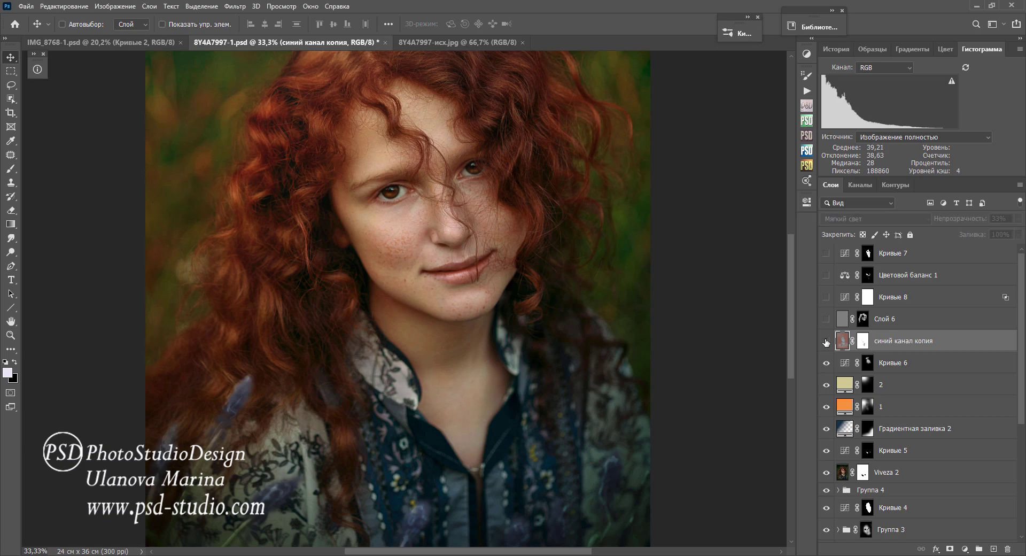
{"action": "left_click", "coordinate": [826, 340]}
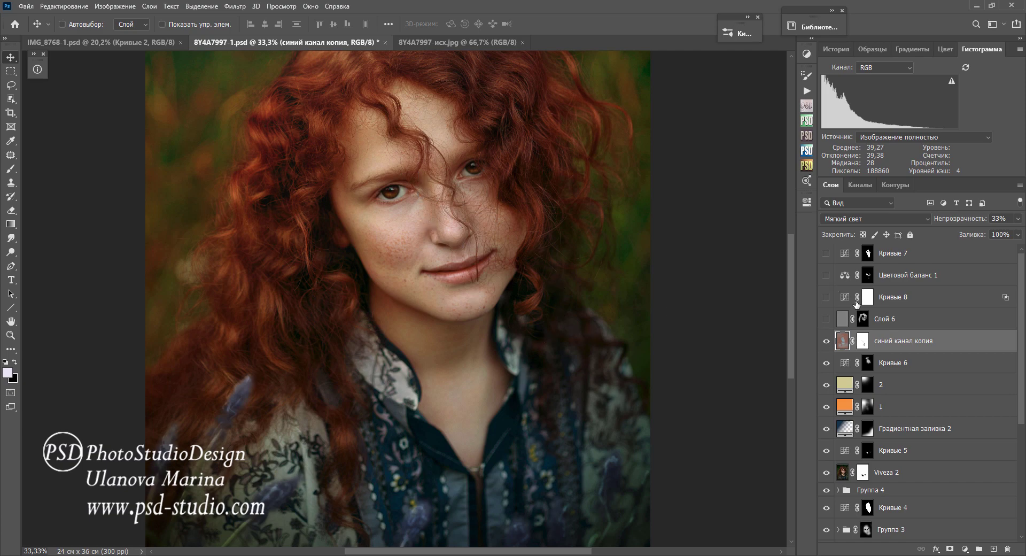
{"action": "left_click", "coordinate": [826, 341]}
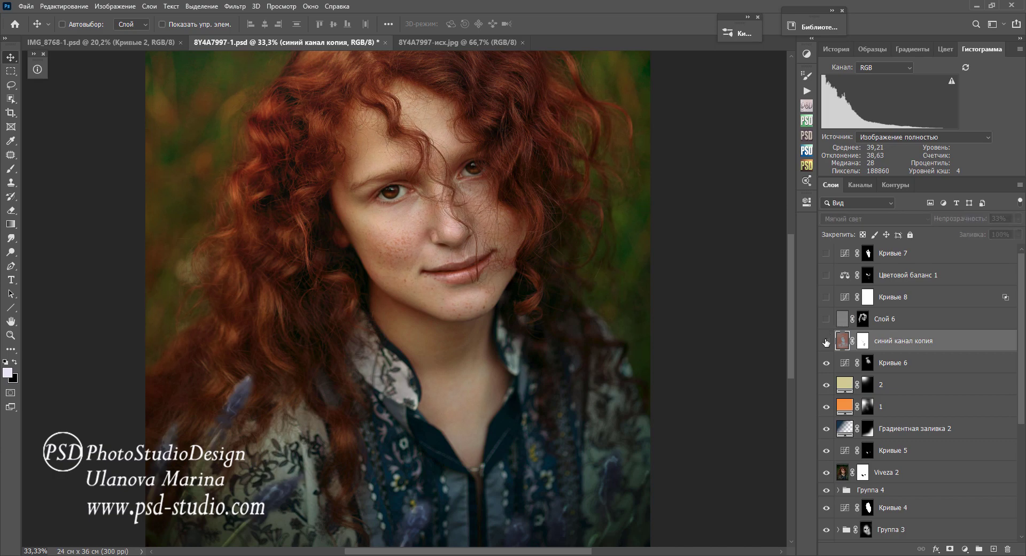
{"action": "scroll", "coordinate": [534, 336], "scroll_direction": "down", "scroll_amount": 1}
{"action": "scroll", "coordinate": [534, 337], "scroll_direction": "down", "scroll_amount": 1}
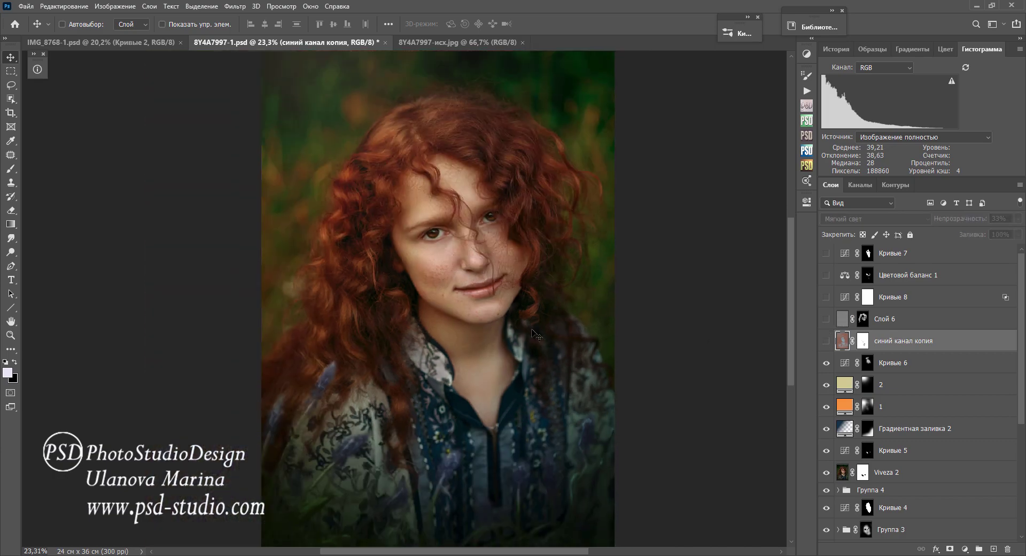
{"action": "left_click", "coordinate": [827, 341]}
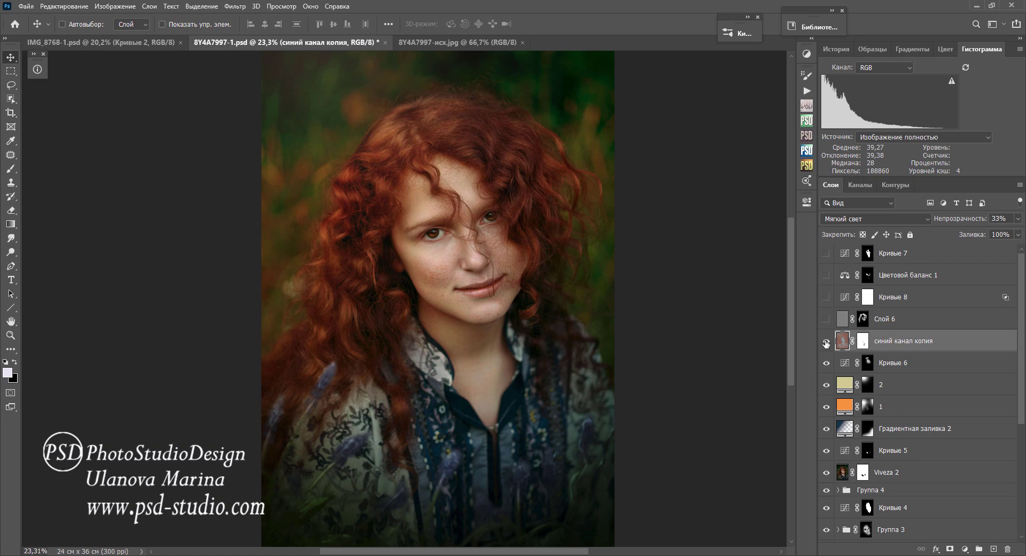
{"action": "left_click", "coordinate": [827, 340]}
- Merge all visible layers into a new Слой 7 and load the Синий копия channel as a selection
{"action": "left_click", "coordinate": [896, 367]}
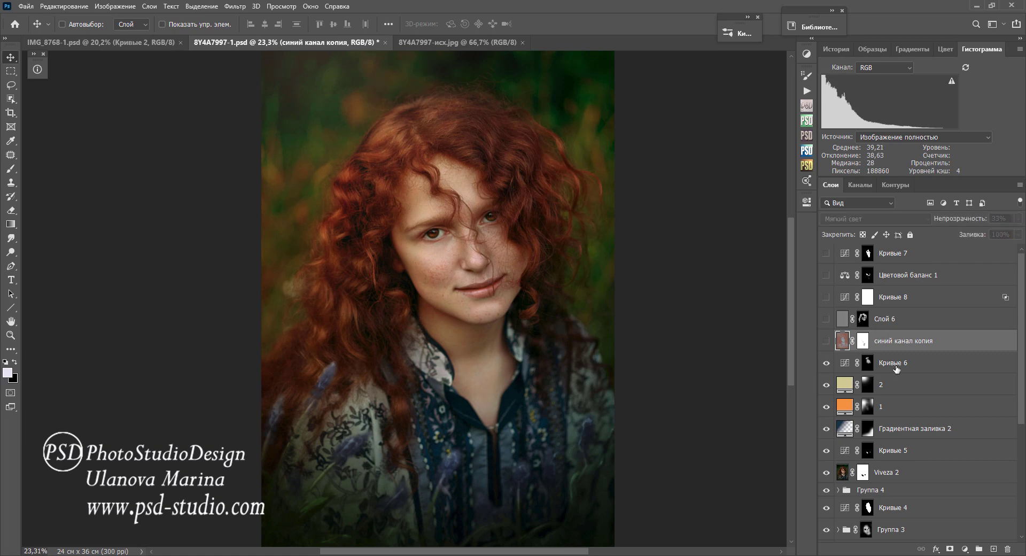
{"action": "key", "text": "ctrl+shift+alt+e"}
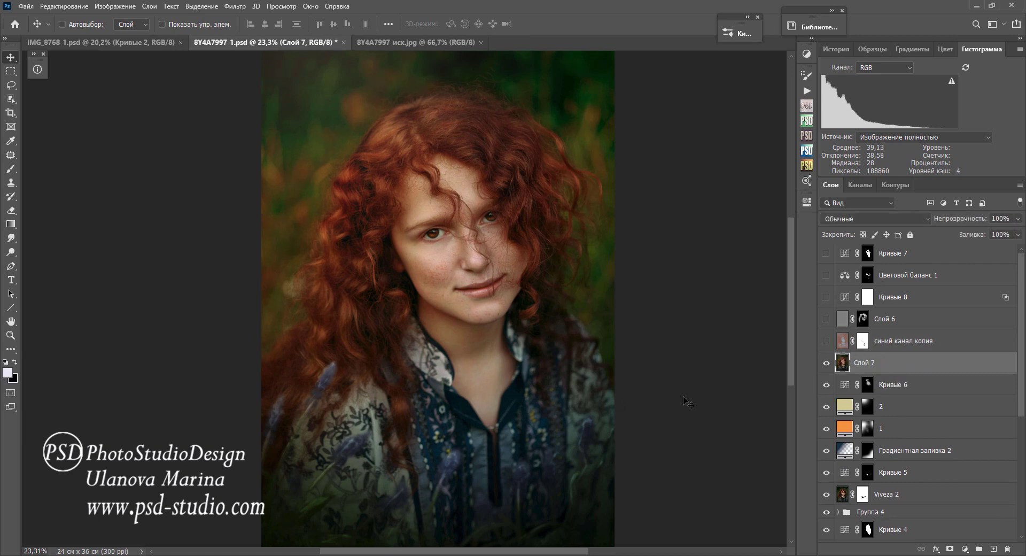
{"action": "left_click", "coordinate": [870, 184]}
{"action": "left_click", "coordinate": [844, 283]}
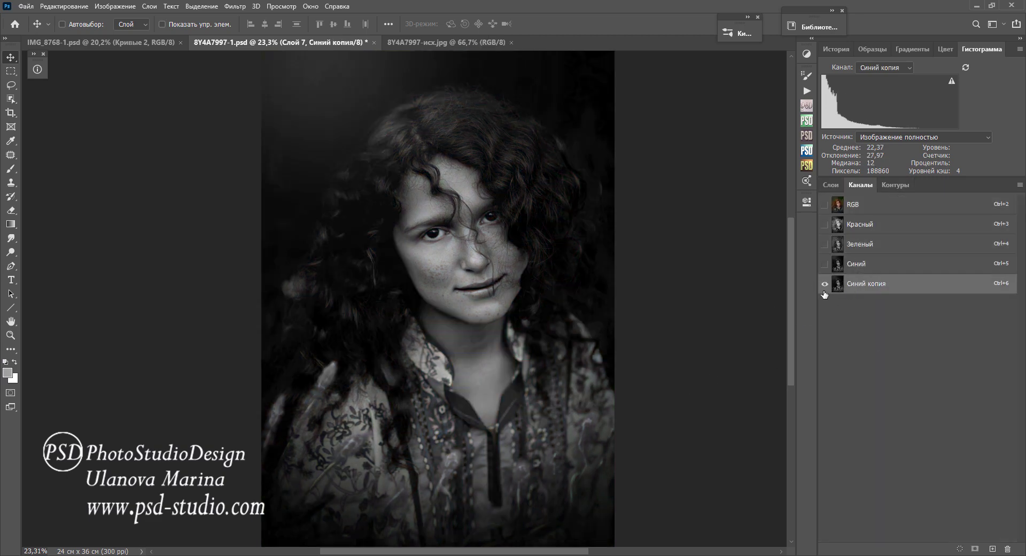
{"action": "left_click", "coordinate": [837, 283], "text": "ctrl"}
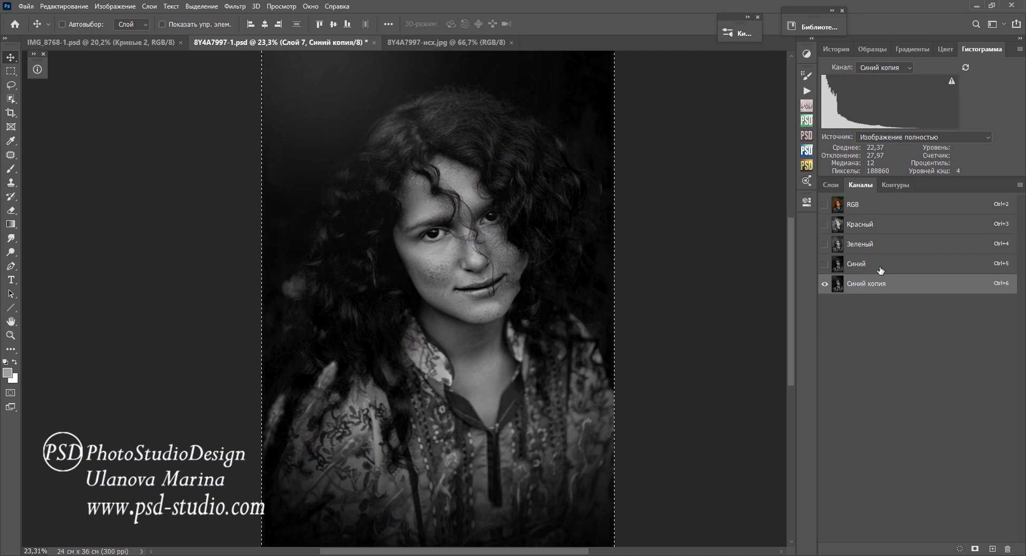
{"action": "left_click", "coordinate": [869, 206]}
{"action": "left_click", "coordinate": [830, 185]}
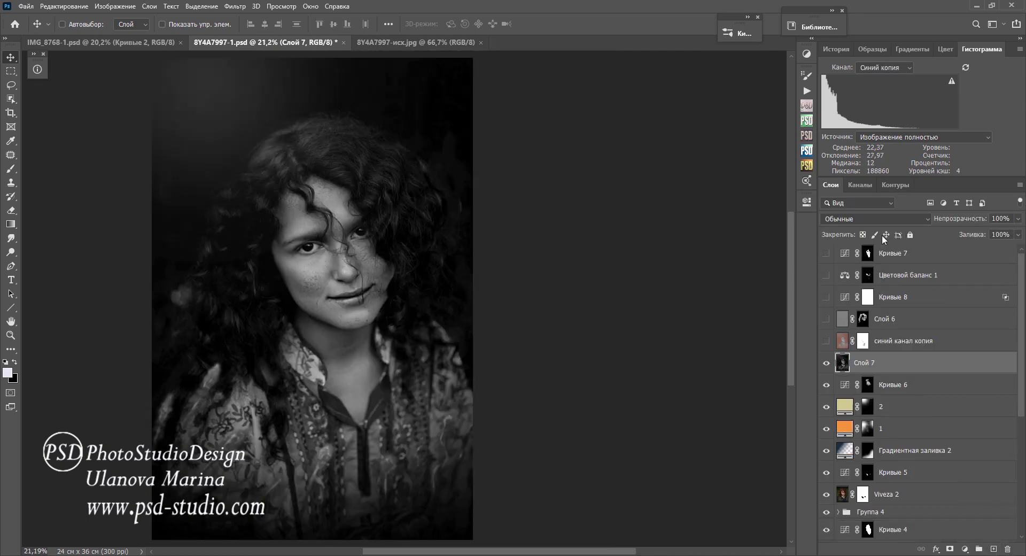
- Blend Слой 7 in Мягкий свет mode and soften it with a roughly 45.6-pixel Gaussian blur
{"action": "left_click", "coordinate": [879, 219]}
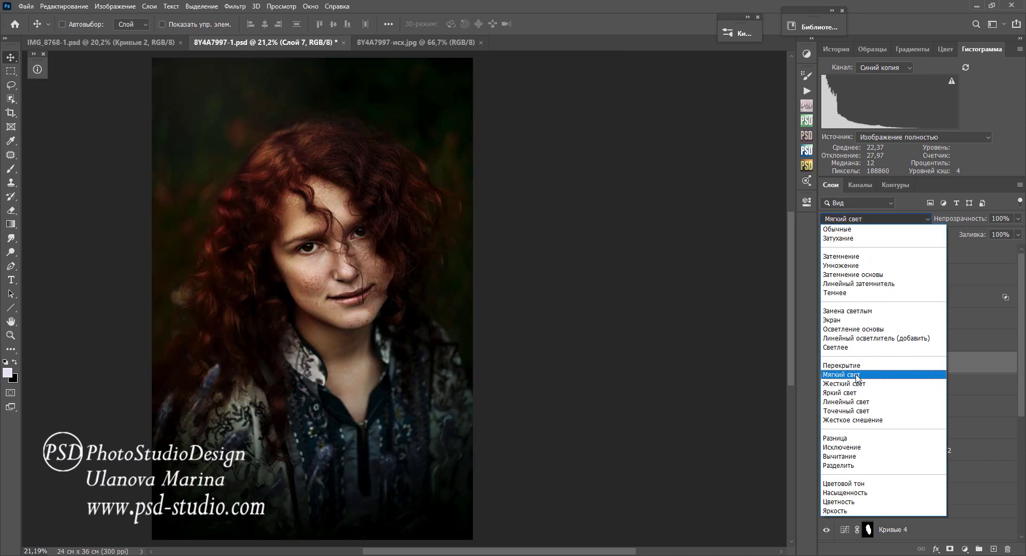
{"action": "left_click", "coordinate": [857, 376]}
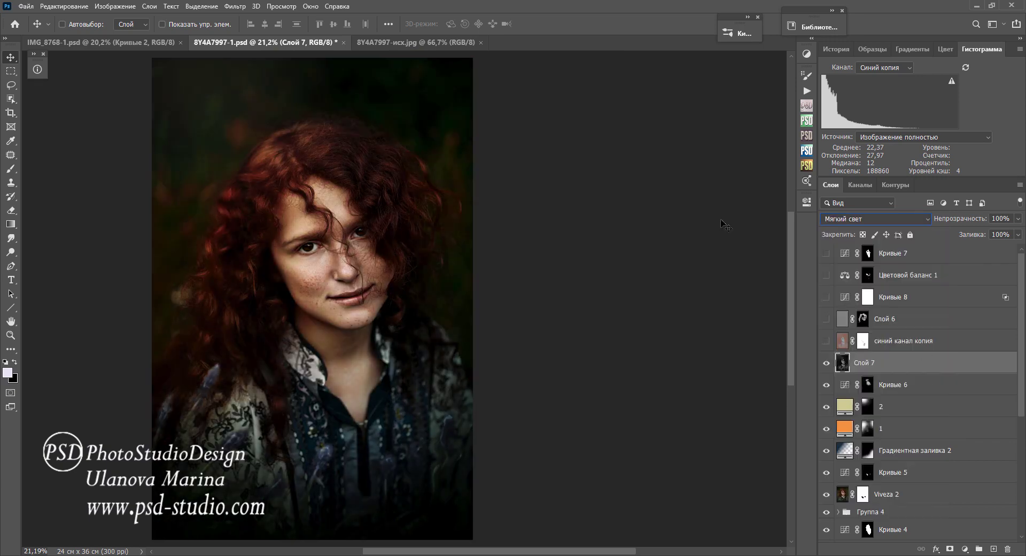
{"action": "left_click", "coordinate": [243, 8]}
{"action": "mouse_move", "coordinate": [301, 168]}
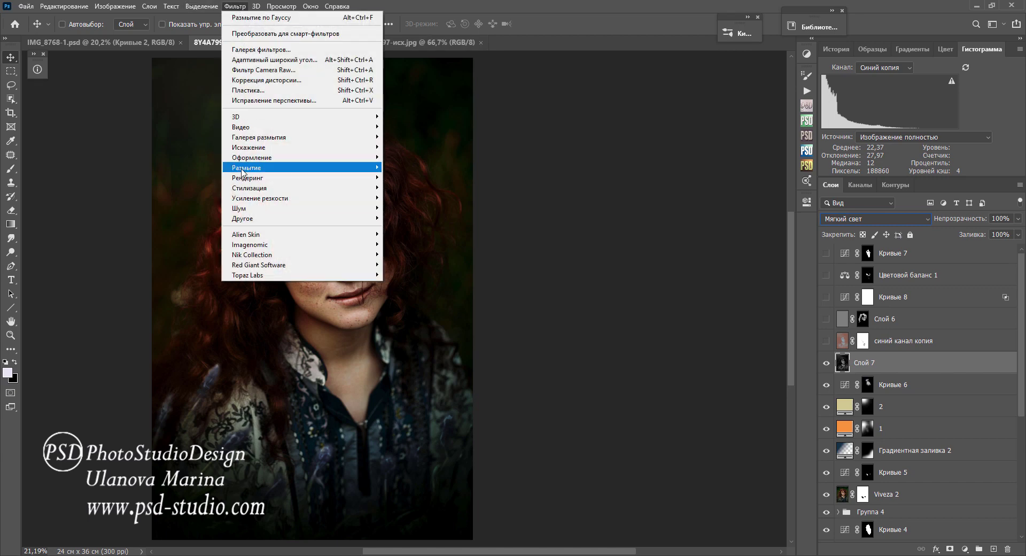
{"action": "left_click", "coordinate": [434, 228]}
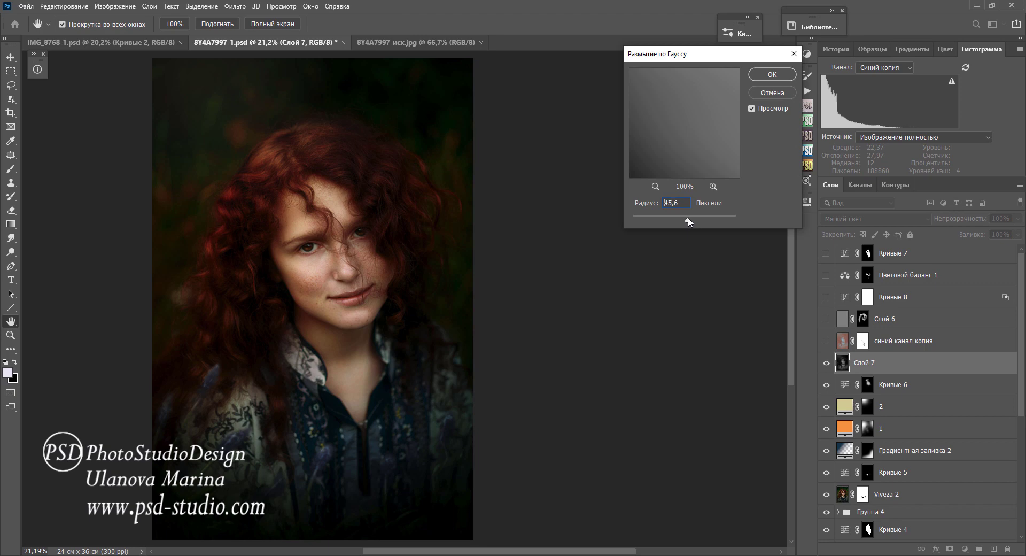
{"action": "left_click", "coordinate": [772, 74]}
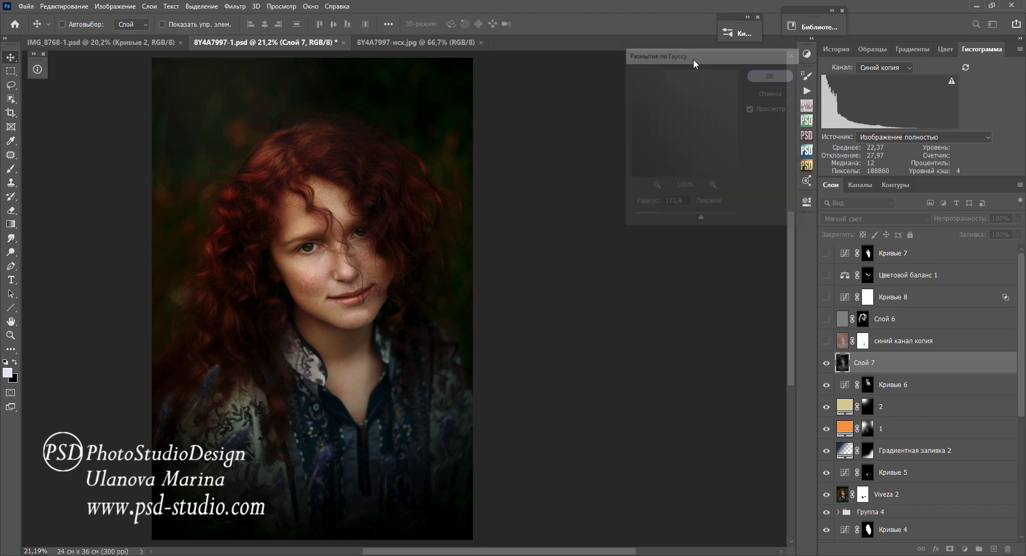
{"action": "left_click", "coordinate": [105, 7]}
{"action": "mouse_move", "coordinate": [120, 34]}
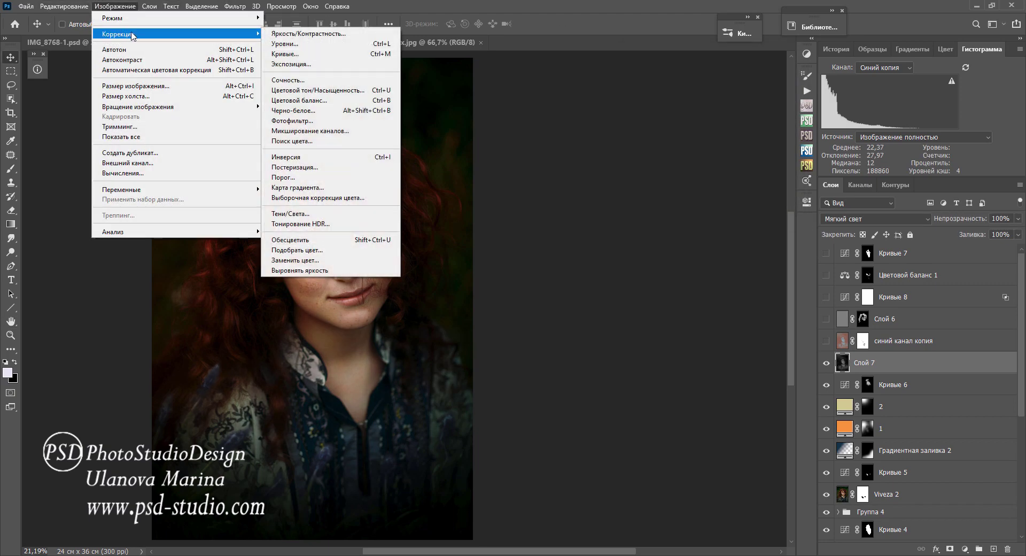
- Set Curves auto options to Find Dark & Light Colors, with a pale cyan highlight target and 0,08% clipping
{"action": "left_click", "coordinate": [342, 54]}
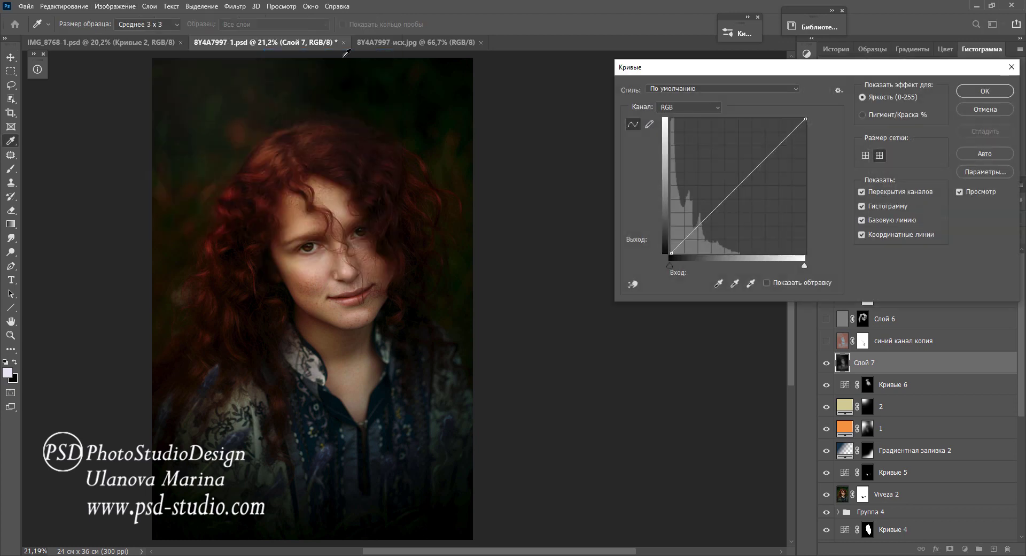
{"action": "left_click", "coordinate": [975, 172]}
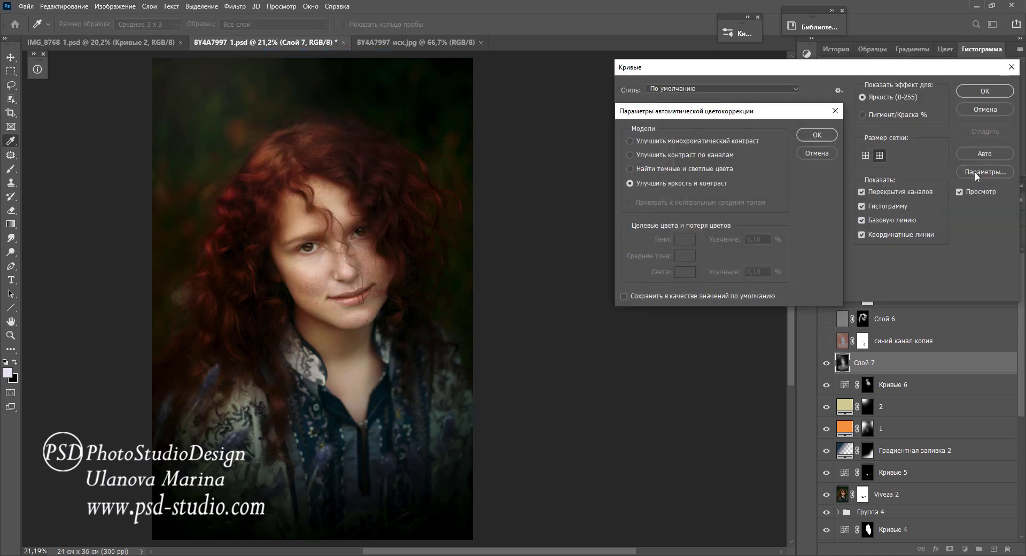
{"action": "left_click", "coordinate": [703, 167]}
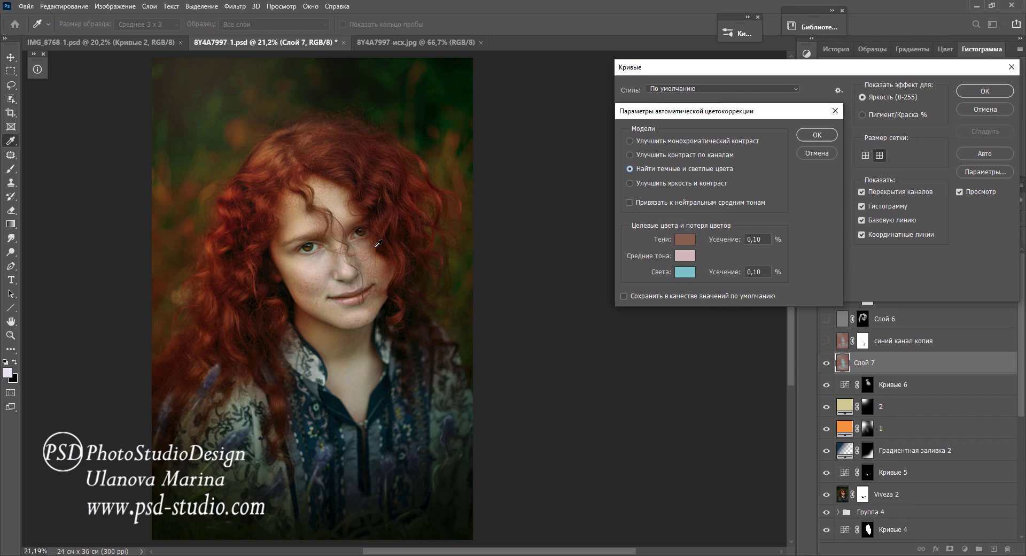
{"action": "left_click", "coordinate": [685, 273]}
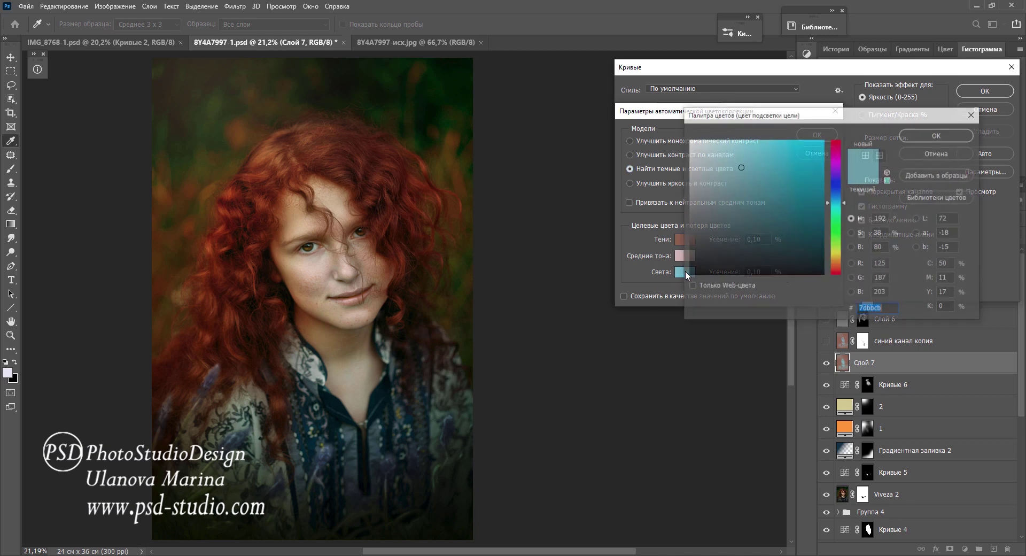
{"action": "mouse_move", "coordinate": [739, 160]}
{"action": "left_mouse_down"}
{"action": "mouse_move", "coordinate": [726, 148]}
{"action": "mouse_move", "coordinate": [735, 145]}
{"action": "left_mouse_up"}
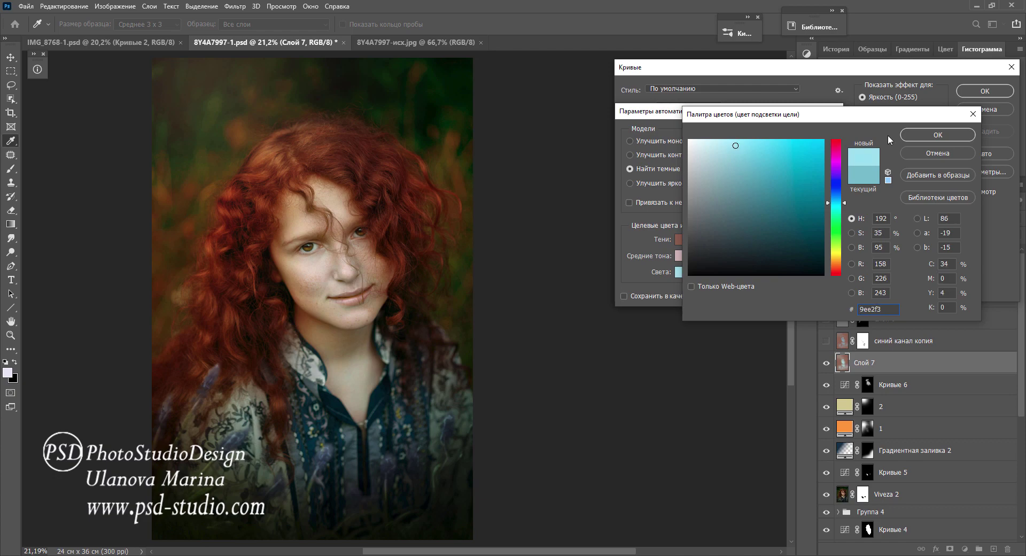
{"action": "left_click", "coordinate": [938, 135]}
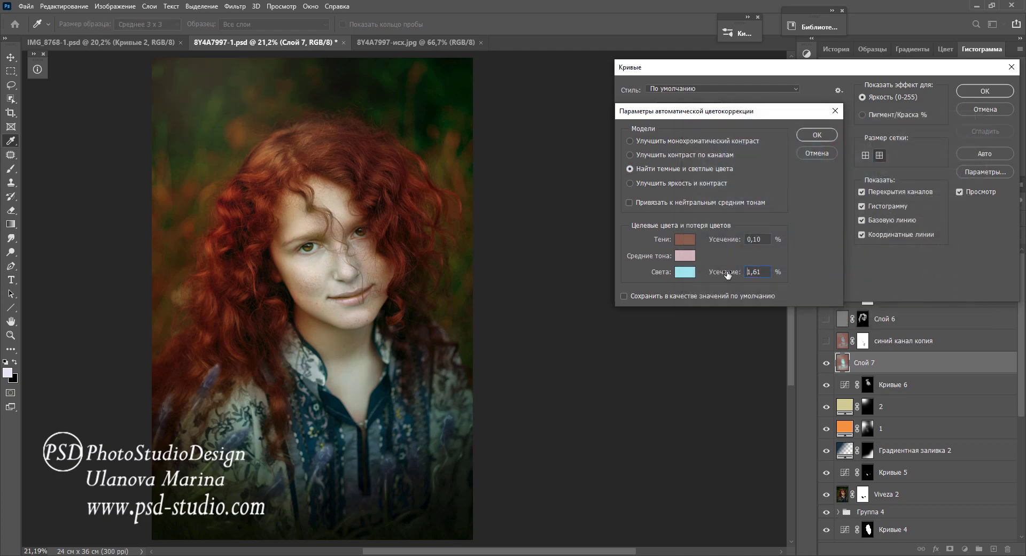
{"action": "left_click_drag", "start_coordinate": [727, 274], "coordinate": [722, 274]}
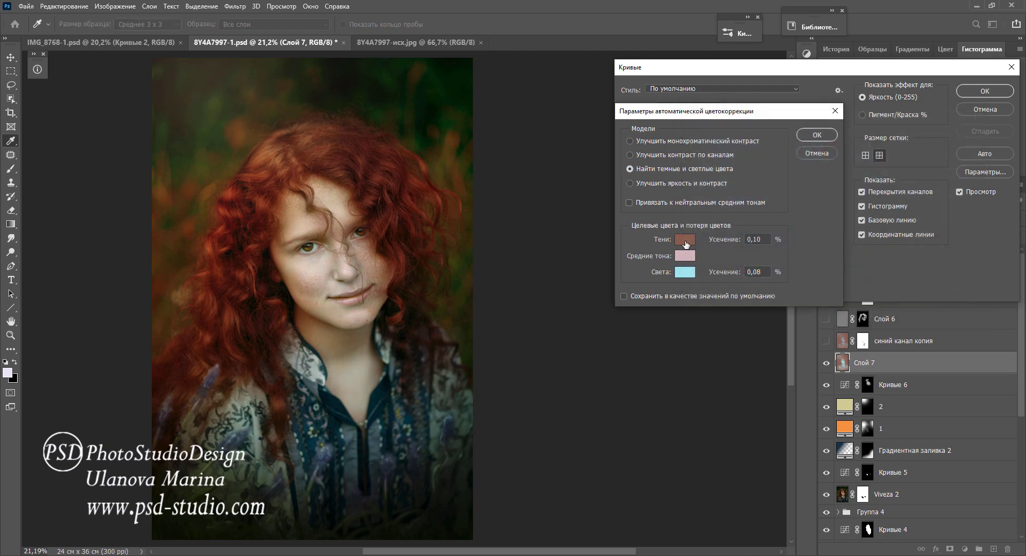
- Set the Curves shadow target colour to a dark, desaturated brown
{"action": "left_click", "coordinate": [685, 239]}
{"action": "left_click", "coordinate": [755, 153]}
{"action": "left_click", "coordinate": [757, 209]}
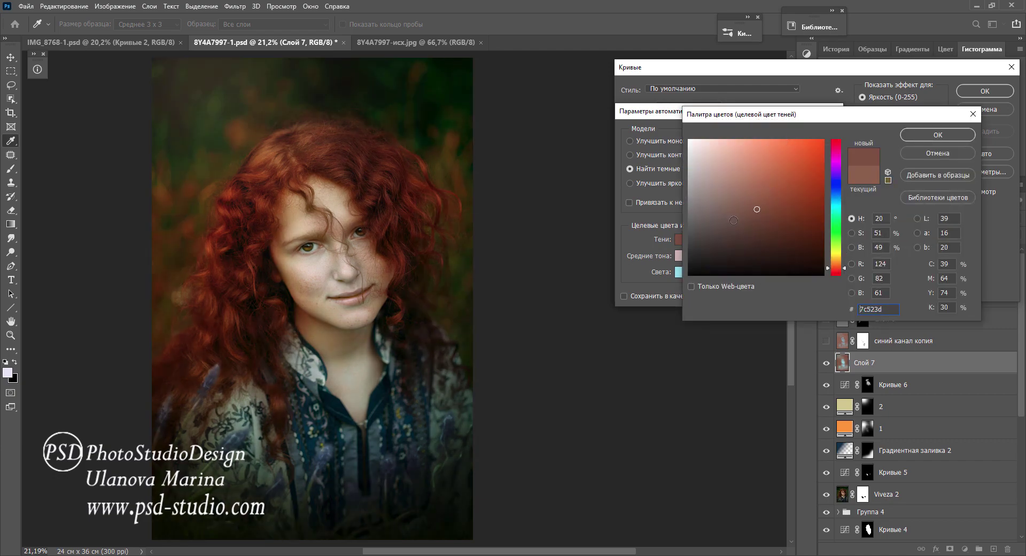
{"action": "left_click", "coordinate": [738, 219]}
{"action": "left_click", "coordinate": [768, 212]}
{"action": "left_click", "coordinate": [743, 214]}
{"action": "left_click", "coordinate": [718, 213]}
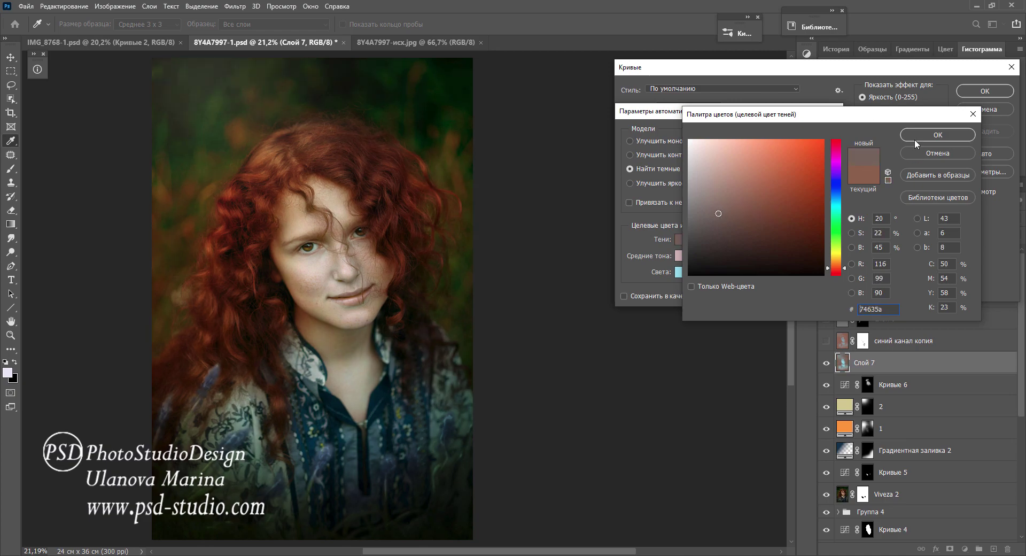
{"action": "left_click", "coordinate": [937, 135]}
- Set the Curves midtone target colour to a warm peach (e4b58b)
{"action": "left_click", "coordinate": [679, 256]}
{"action": "left_click", "coordinate": [747, 224]}
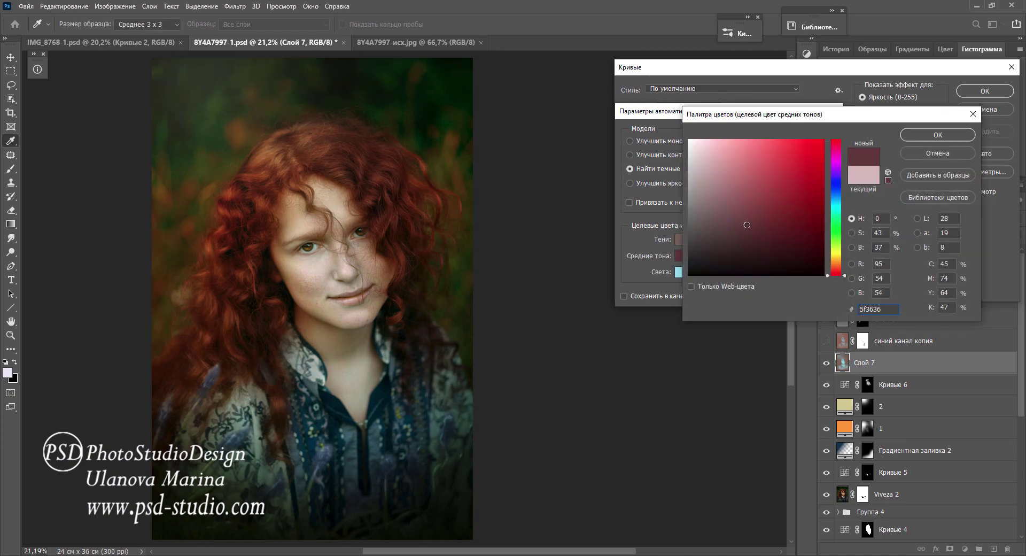
{"action": "left_click", "coordinate": [782, 203]}
{"action": "left_click_drag", "start_coordinate": [831, 275], "coordinate": [832, 264]}
{"action": "left_click", "coordinate": [796, 184]}
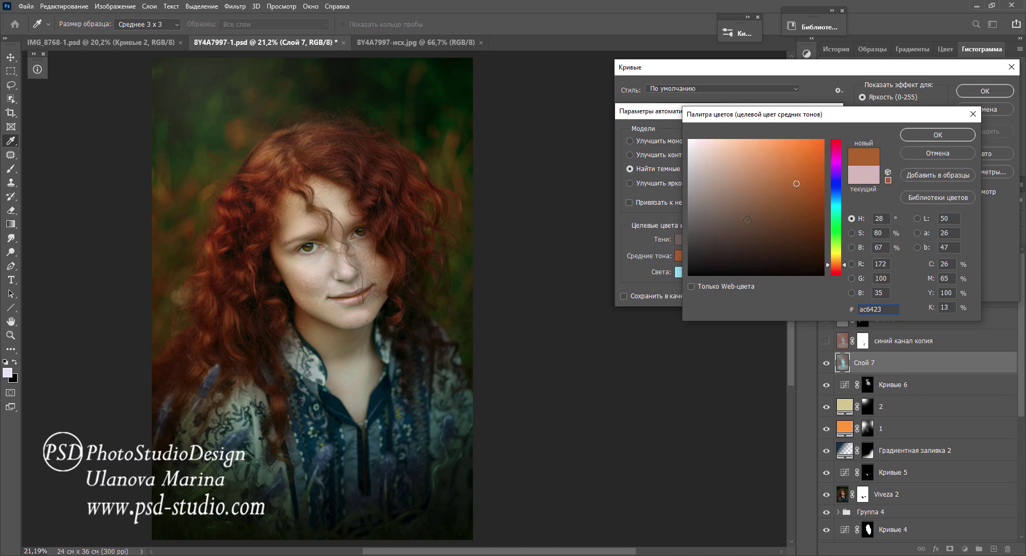
{"action": "left_click", "coordinate": [747, 219]}
{"action": "left_click", "coordinate": [756, 237]}
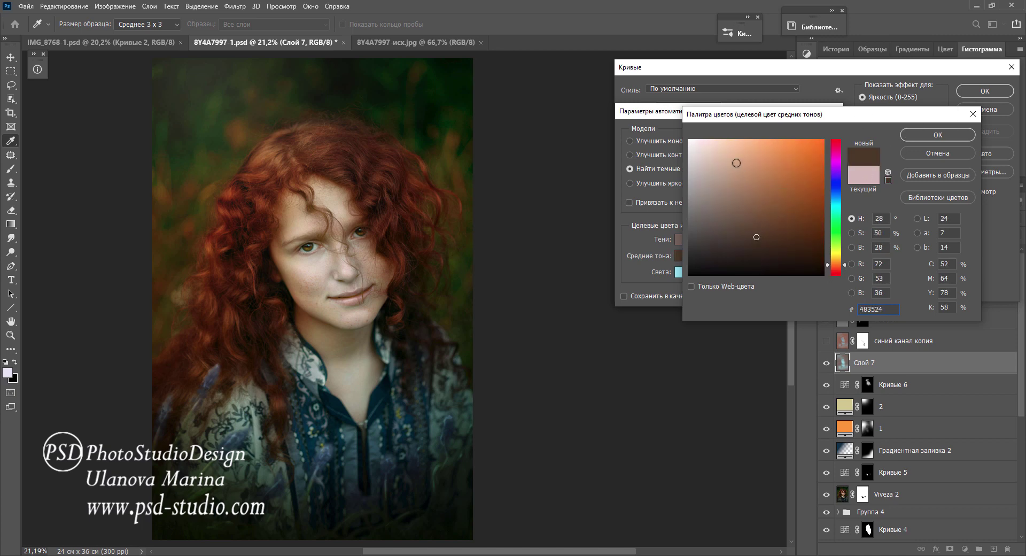
{"action": "left_click", "coordinate": [737, 163]}
{"action": "left_click", "coordinate": [741, 153]}
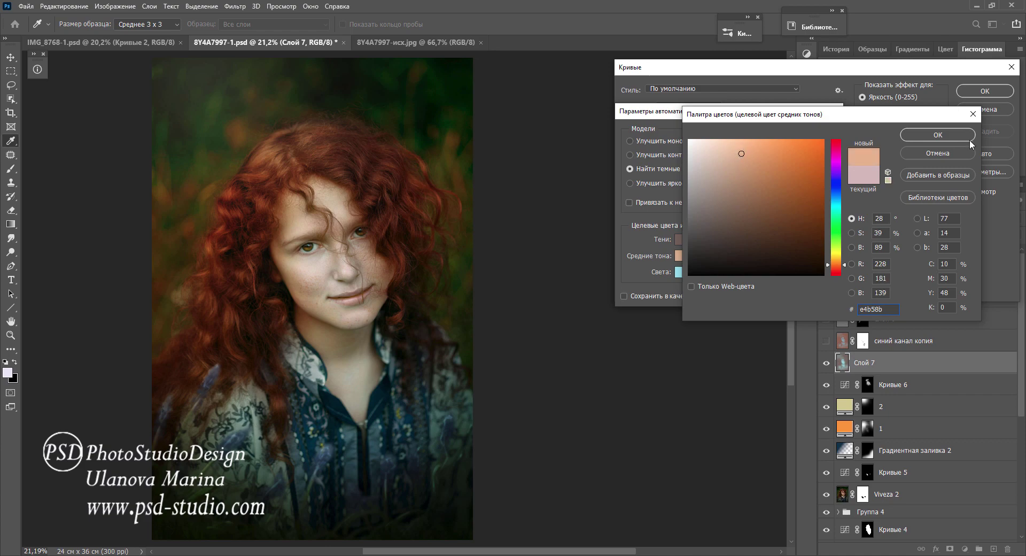
{"action": "left_click", "coordinate": [915, 134]}
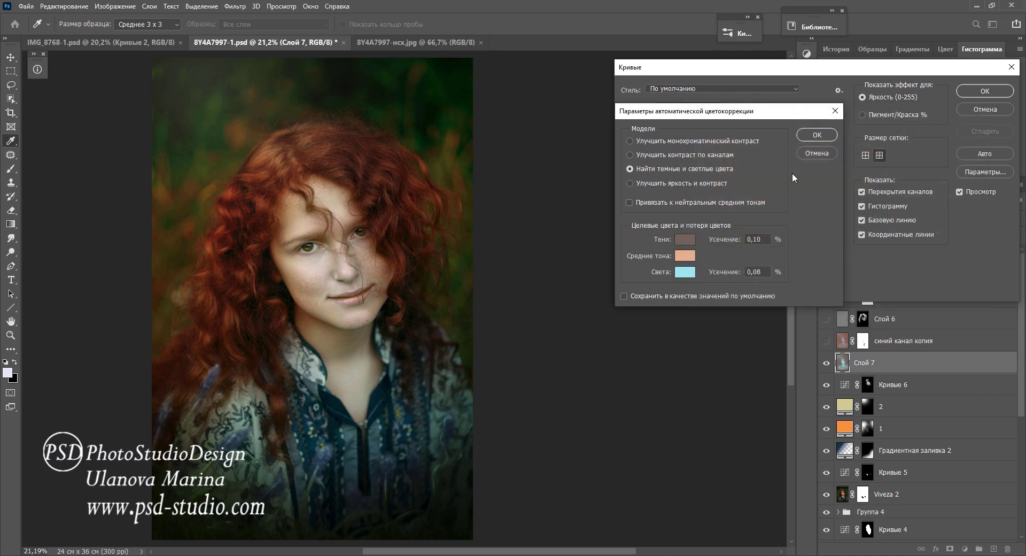
- Apply the auto-colour Curves correction without saving defaults, and lower Слой 7 opacity to 34%
{"action": "left_click", "coordinate": [807, 140]}
{"action": "left_click", "coordinate": [972, 92]}
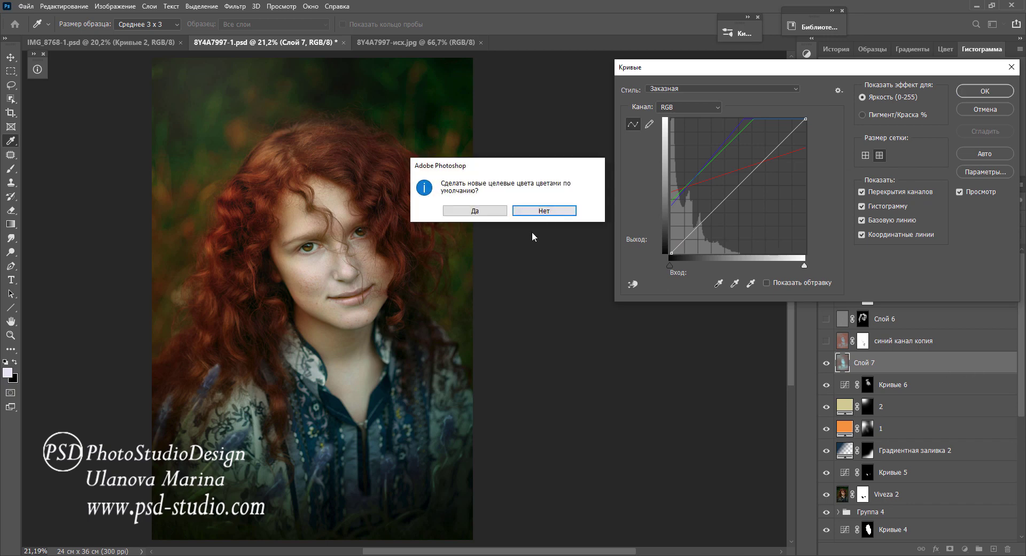
{"action": "left_click", "coordinate": [536, 211]}
{"action": "mouse_move", "coordinate": [966, 220]}
{"action": "left_mouse_down"}
{"action": "mouse_move", "coordinate": [952, 222]}
{"action": "mouse_move", "coordinate": [969, 221]}
{"action": "left_mouse_up"}
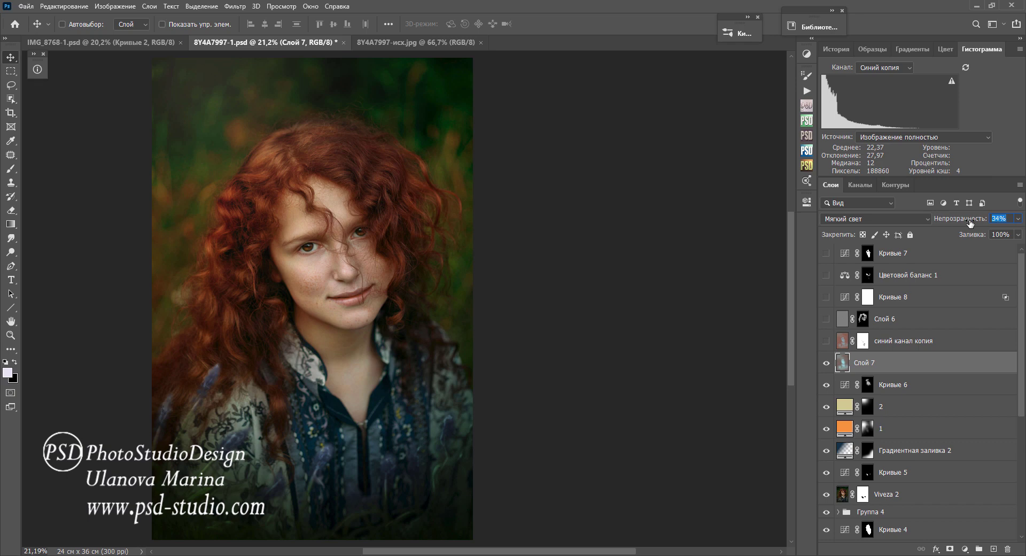
- Compare the image with Слой 7 toggled, leave it hidden, and switch on the синий канал копия layer
{"action": "left_click", "coordinate": [827, 363]}
{"action": "left_click", "coordinate": [826, 363]}
{"action": "left_click", "coordinate": [827, 363]}
{"action": "left_click", "coordinate": [826, 363]}
{"action": "left_click", "coordinate": [827, 340]}
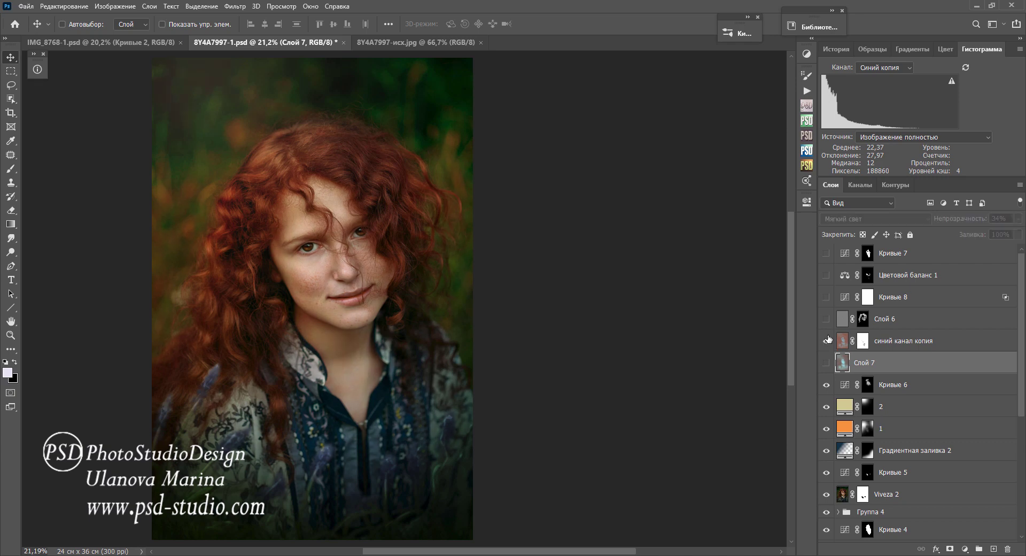
{"action": "left_click", "coordinate": [908, 345]}
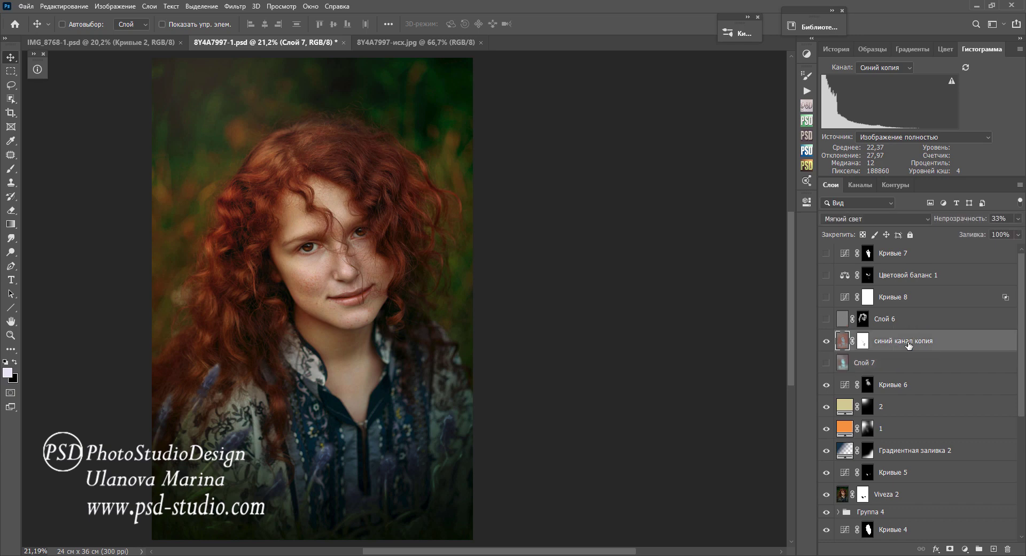
{"action": "left_click", "coordinate": [826, 341]}
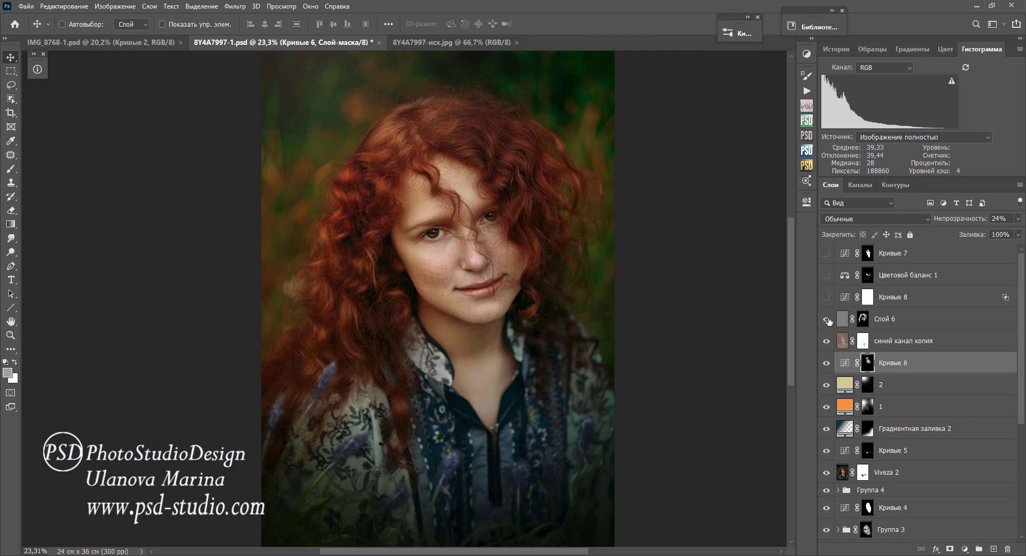
- Compare with Слой 6 toggled off and on, then enable and select Кривые 8 at 17% opacity
{"action": "left_click", "coordinate": [896, 320]}
{"action": "left_click", "coordinate": [826, 320]}
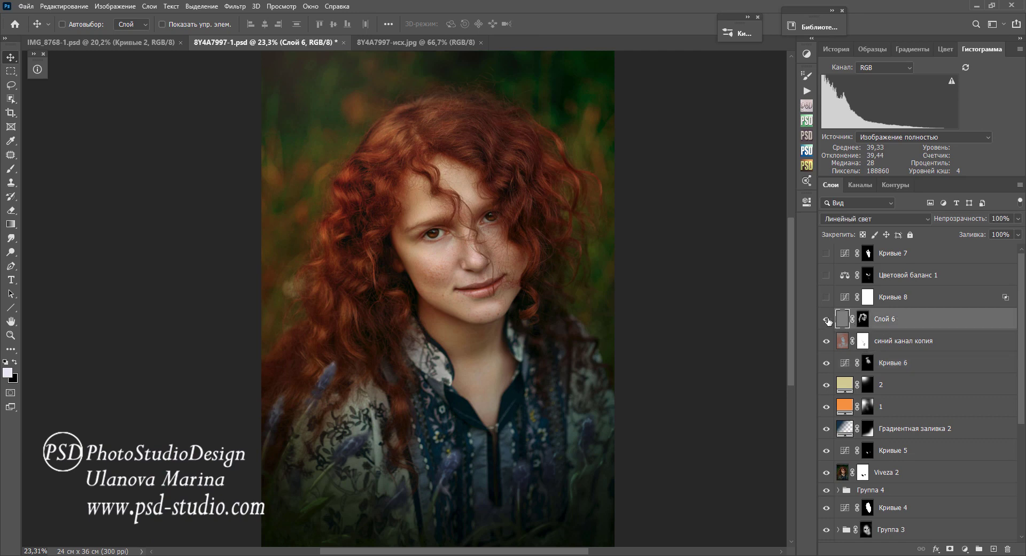
{"action": "left_click", "coordinate": [826, 319]}
{"action": "left_click", "coordinate": [826, 297]}
{"action": "left_click", "coordinate": [897, 297]}
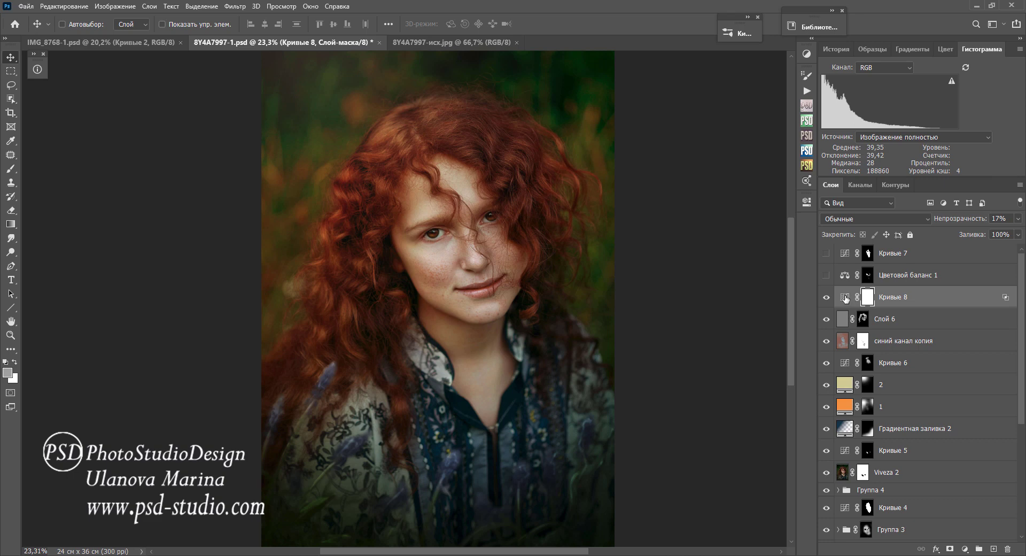
- Check the Кривые 8 curve and lower its opacity to 10%
{"action": "double_click", "coordinate": [845, 298]}
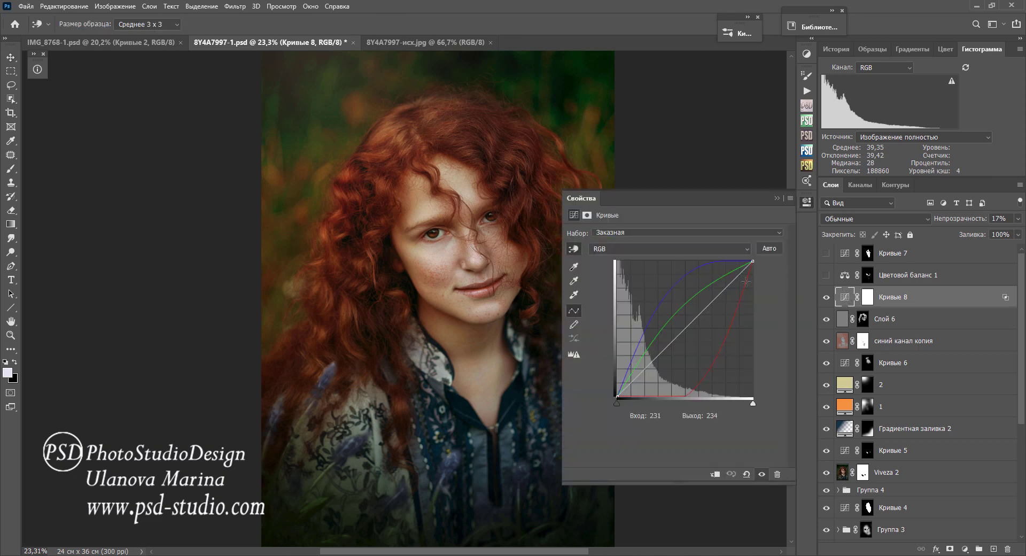
{"action": "left_click", "coordinate": [778, 198]}
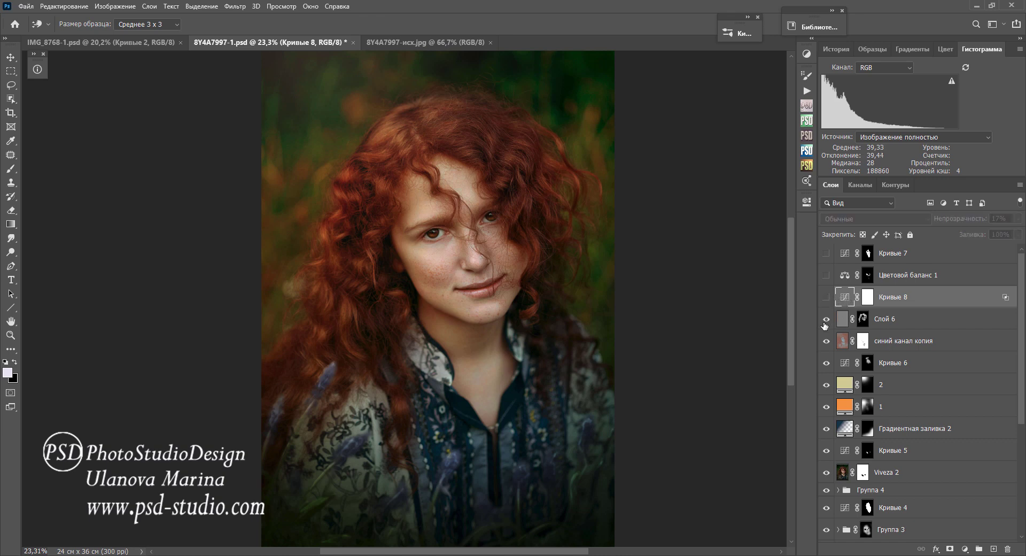
{"action": "left_click_drag", "start_coordinate": [972, 219], "coordinate": [953, 220]}
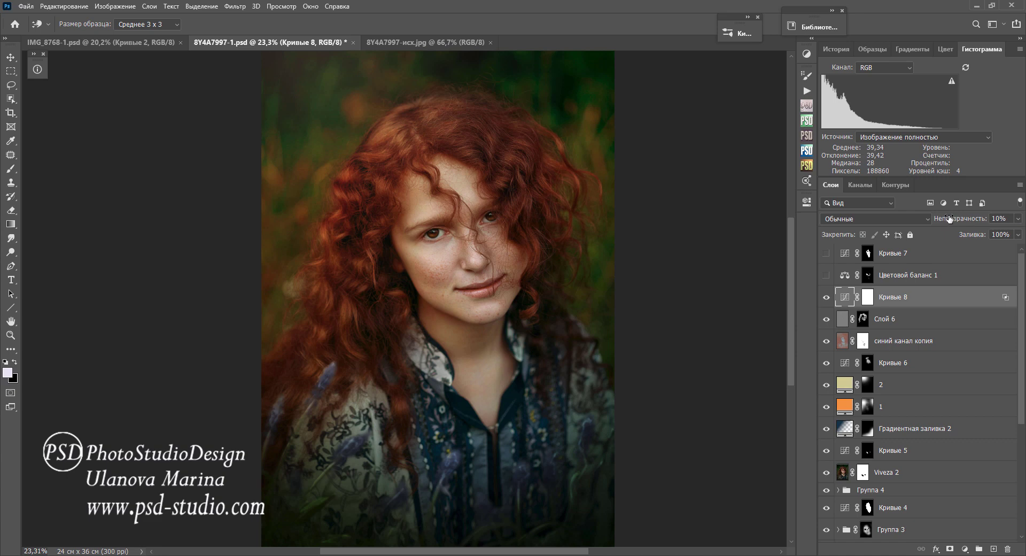
- Turn on Цветовой баланс 1 and, after comparing, leave Кривые 7 hidden
{"action": "left_click", "coordinate": [826, 275]}
{"action": "left_click", "coordinate": [827, 254]}
{"action": "left_click", "coordinate": [827, 254]}
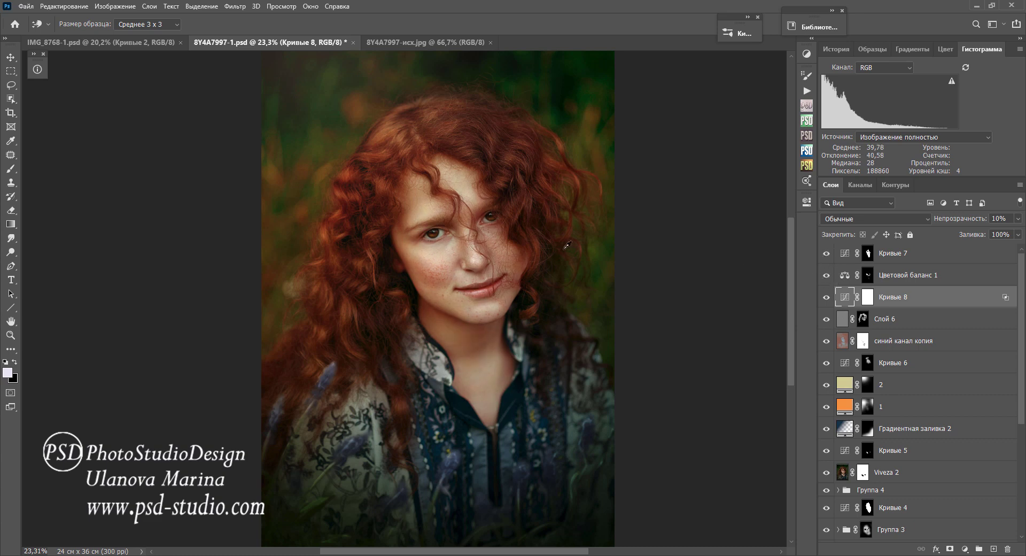
{"action": "left_click", "coordinate": [826, 253]}
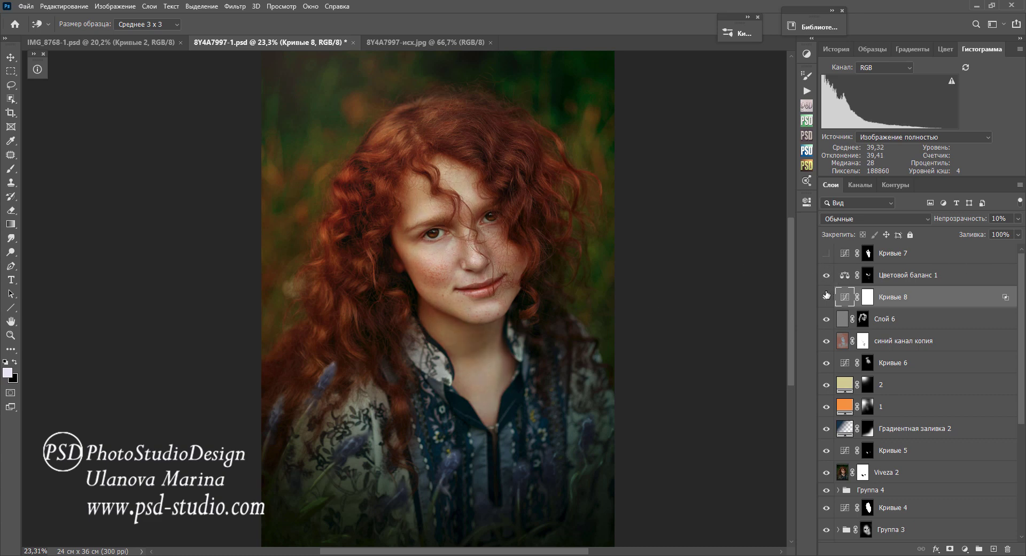